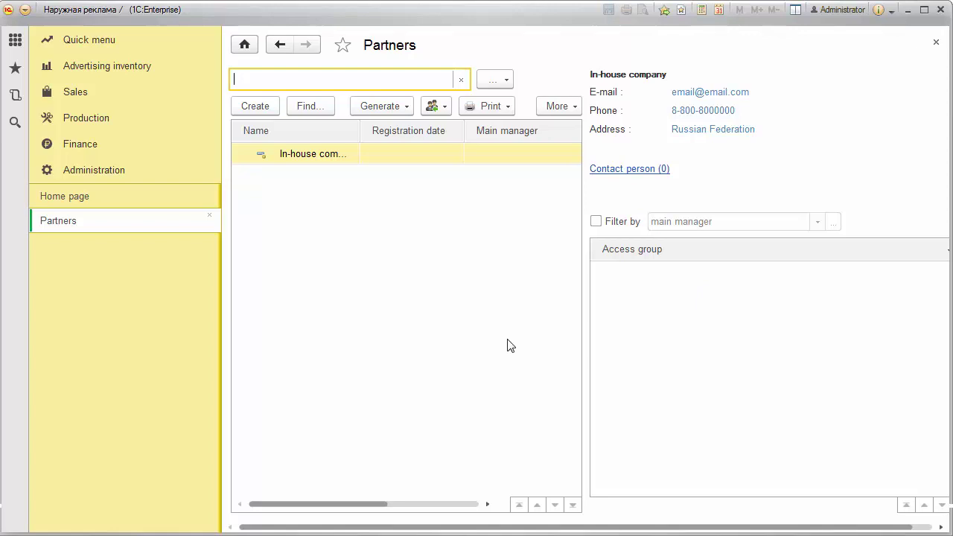
Step: Create a new partner with working title Car World and public name Car World Inc., and mark it as a client
click(258, 106)
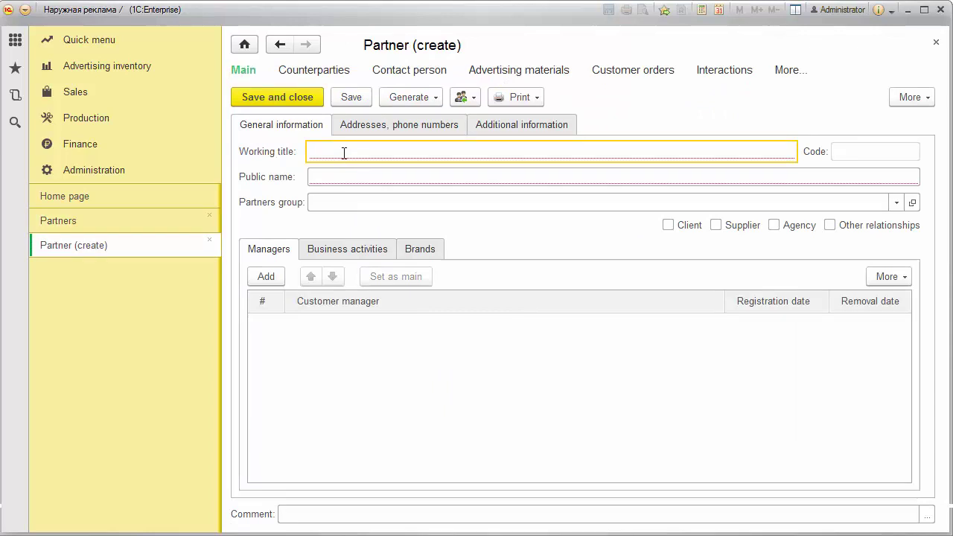
text(Car Wor)
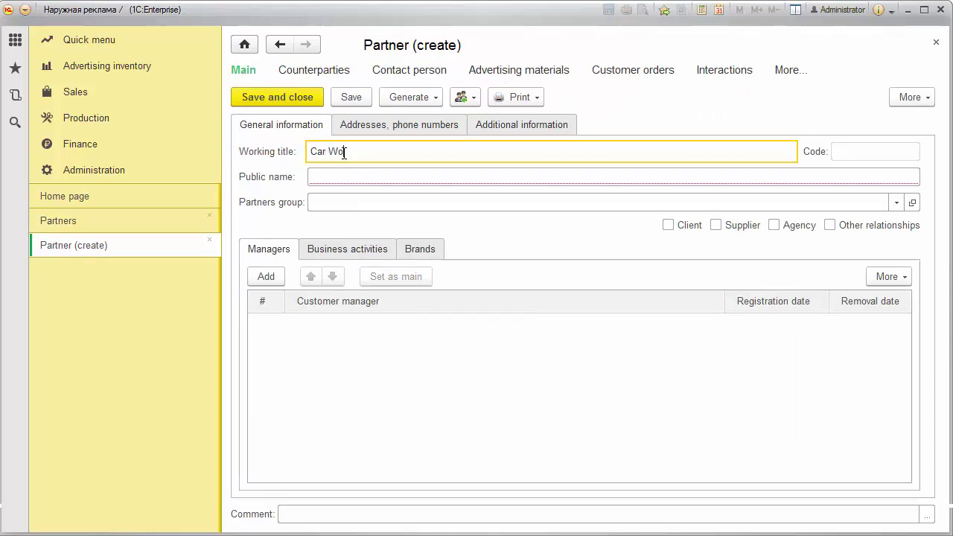
text(ld)
key(Tab)
click(403, 176)
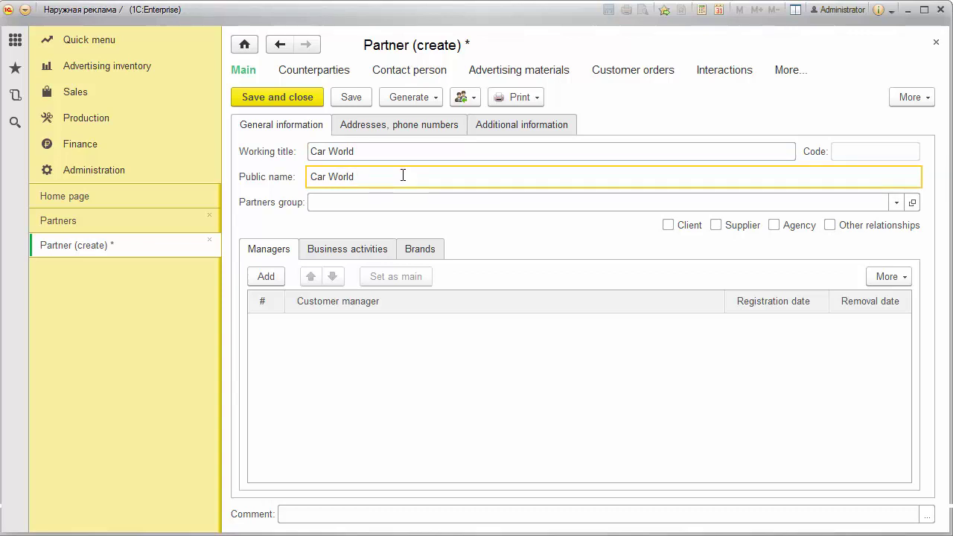
text(Inc.)
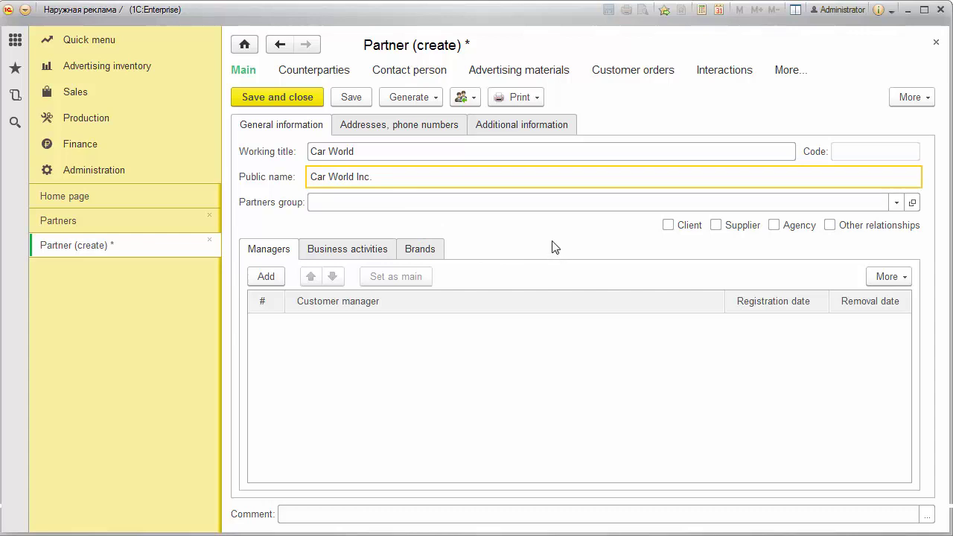
click(669, 225)
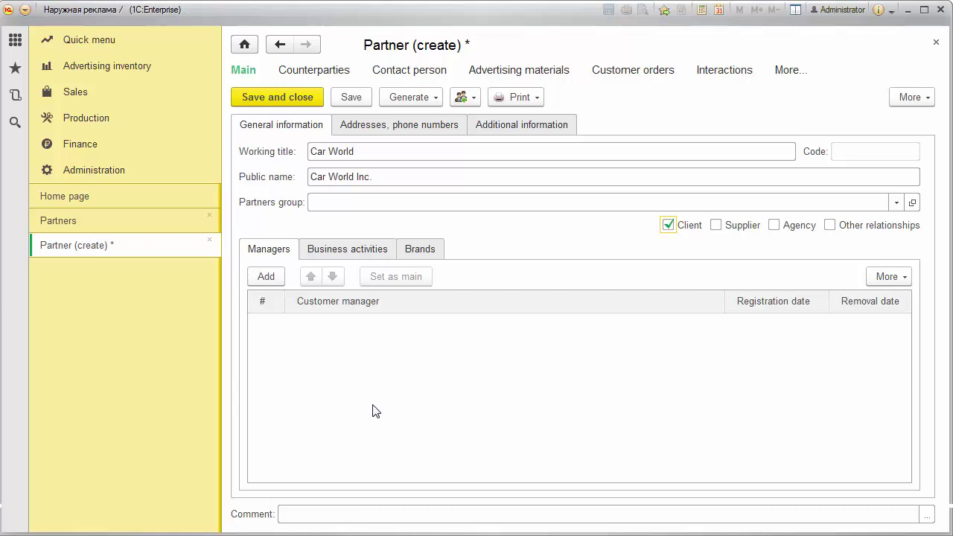
Step: Add a customer manager row and create a new private individual for it, entering the person's full name and gender Female
click(266, 277)
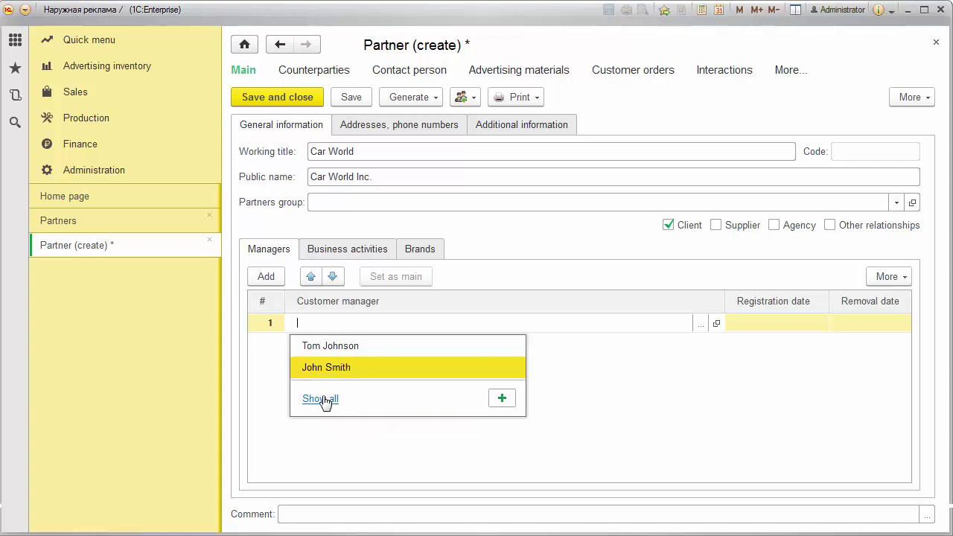
click(321, 400)
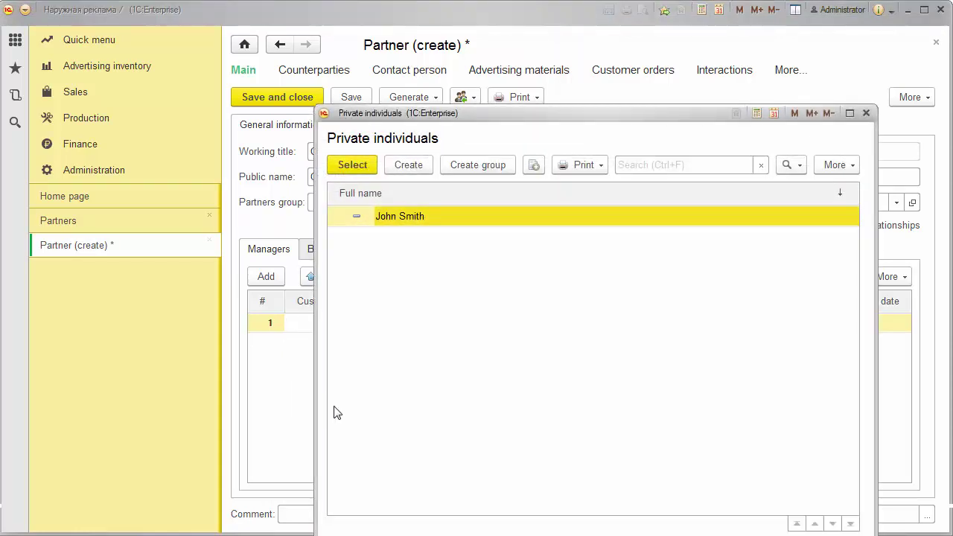
click(409, 168)
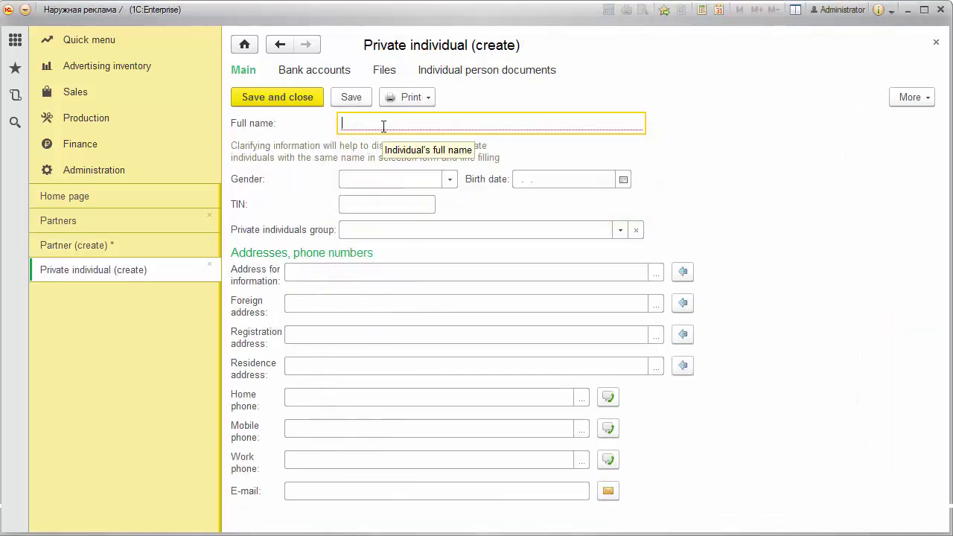
text(J)
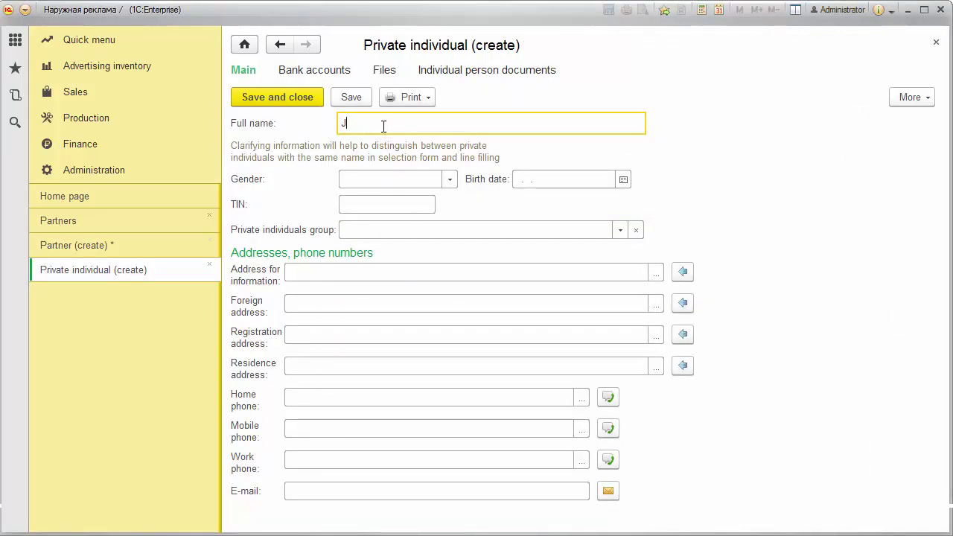
text(ane Gree)
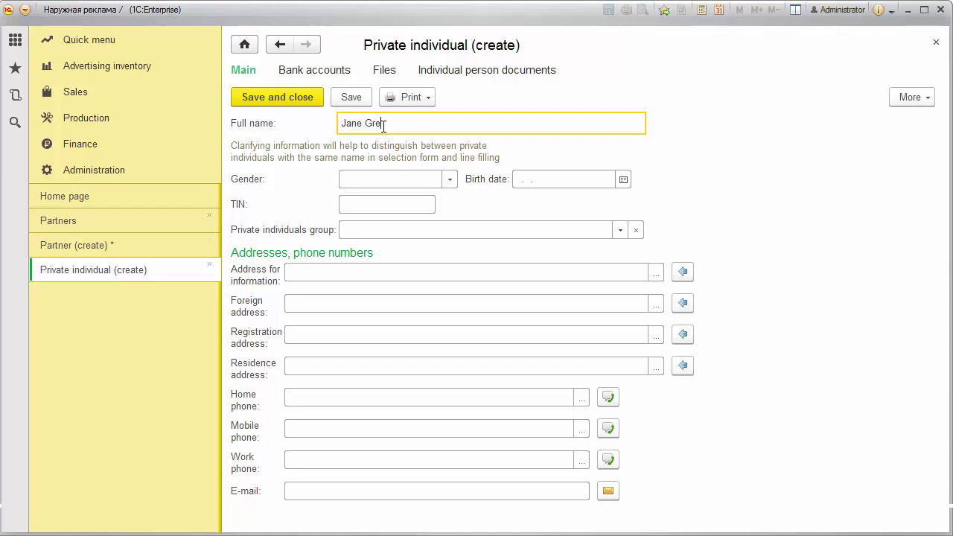
text(n)
click(416, 179)
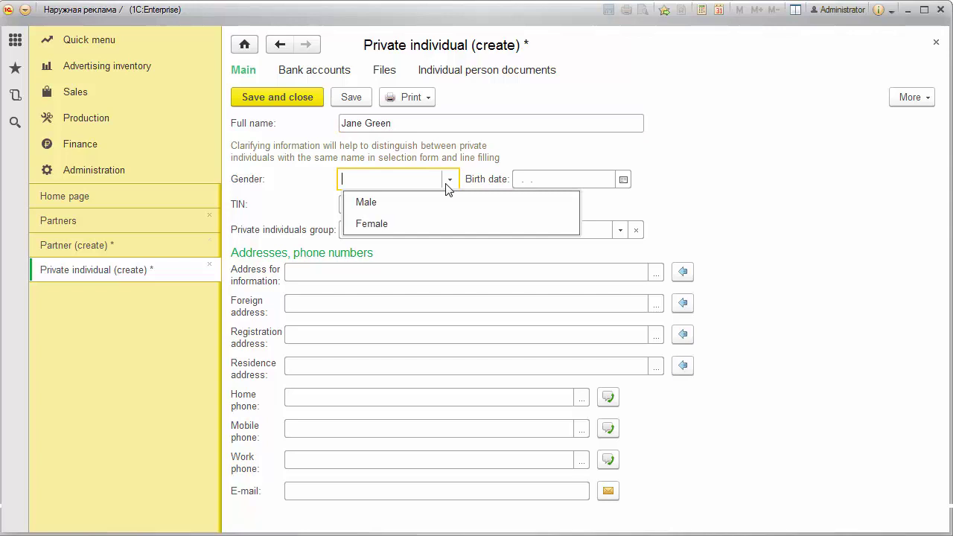
click(418, 227)
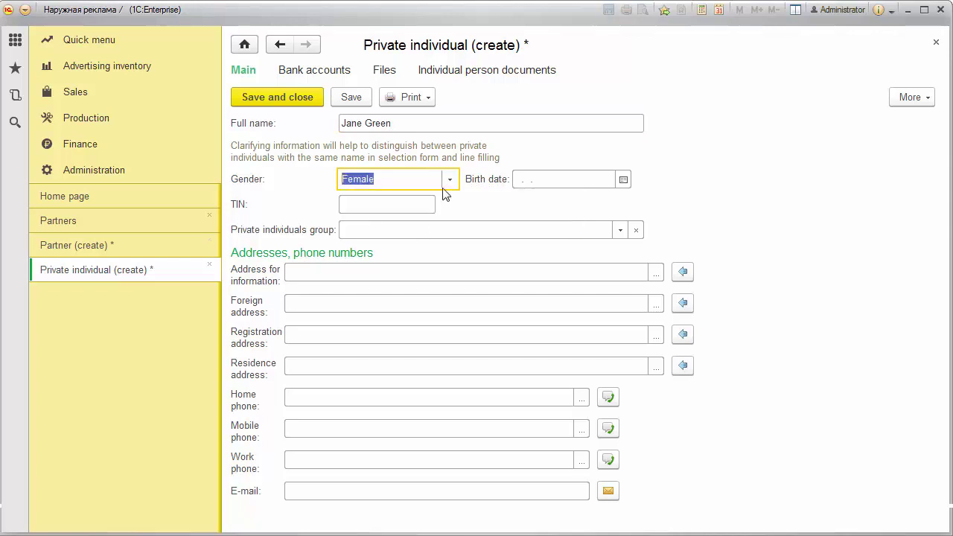
click(467, 271)
click(467, 302)
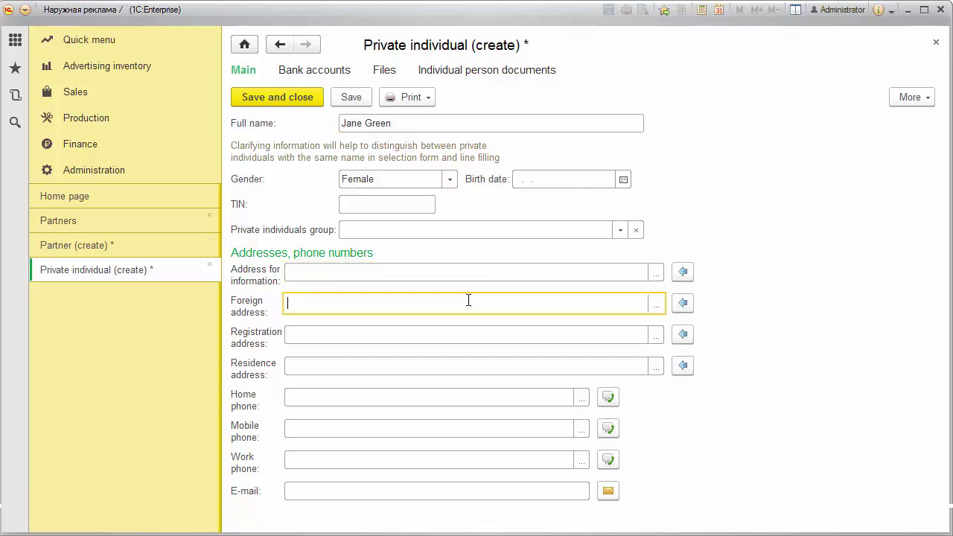
click(474, 335)
click(474, 364)
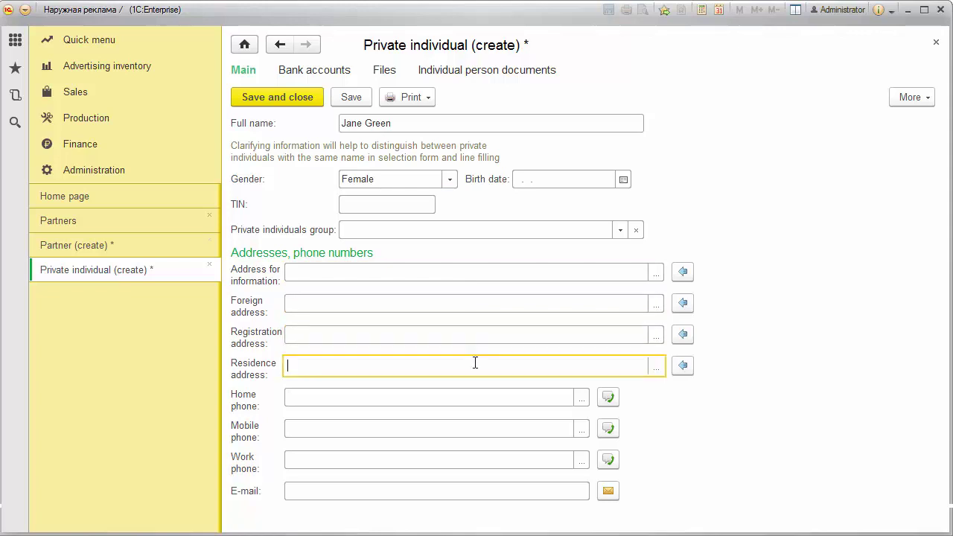
Step: Save the new individual as the partner's main customer manager and save the partner record
click(279, 96)
double_click(418, 218)
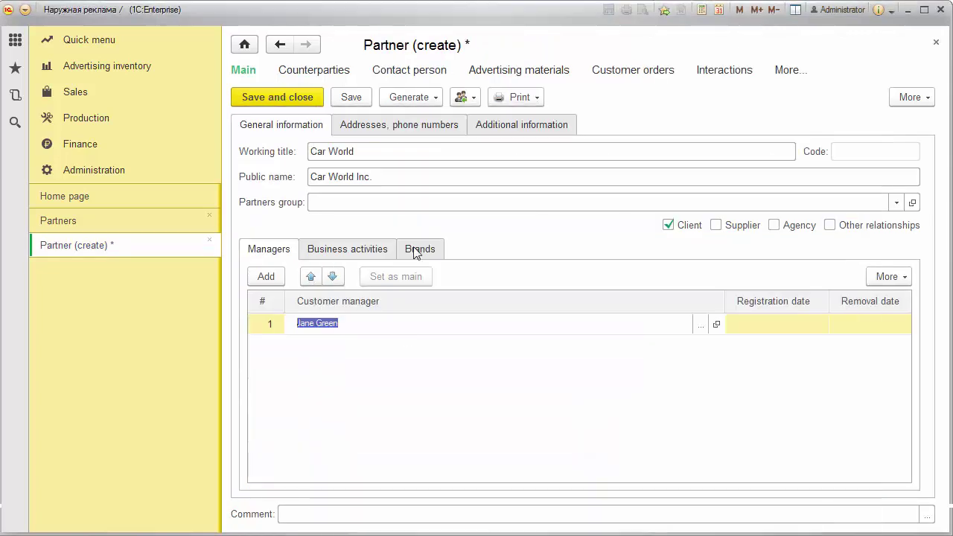
click(410, 365)
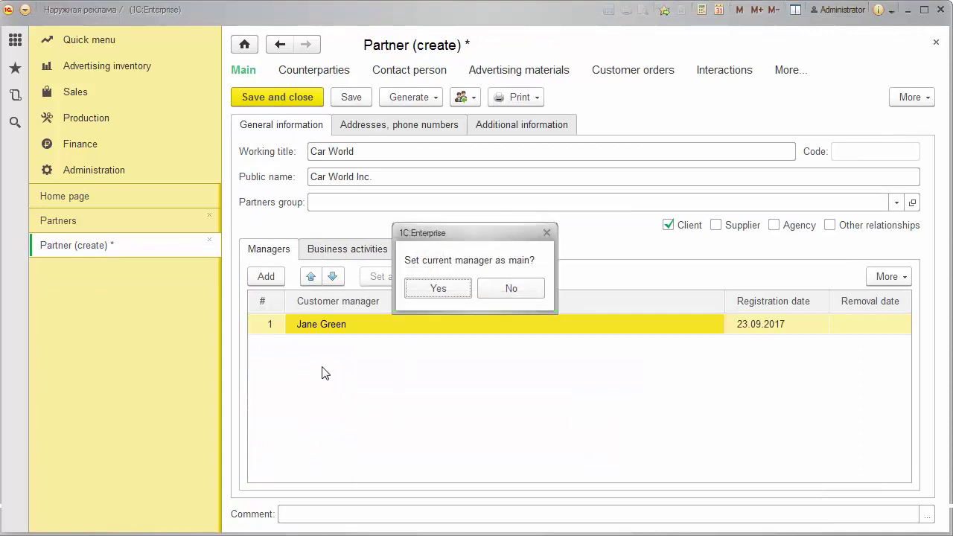
click(448, 288)
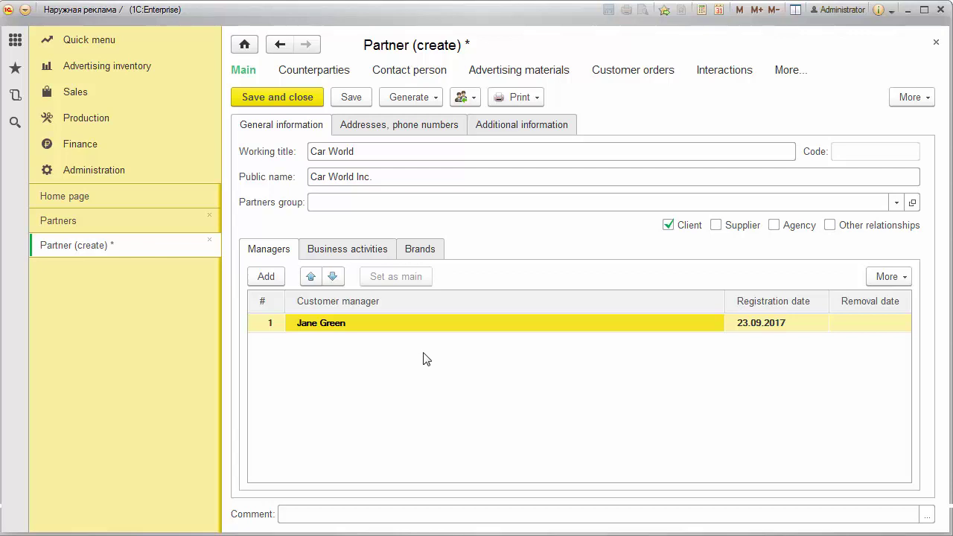
click(351, 98)
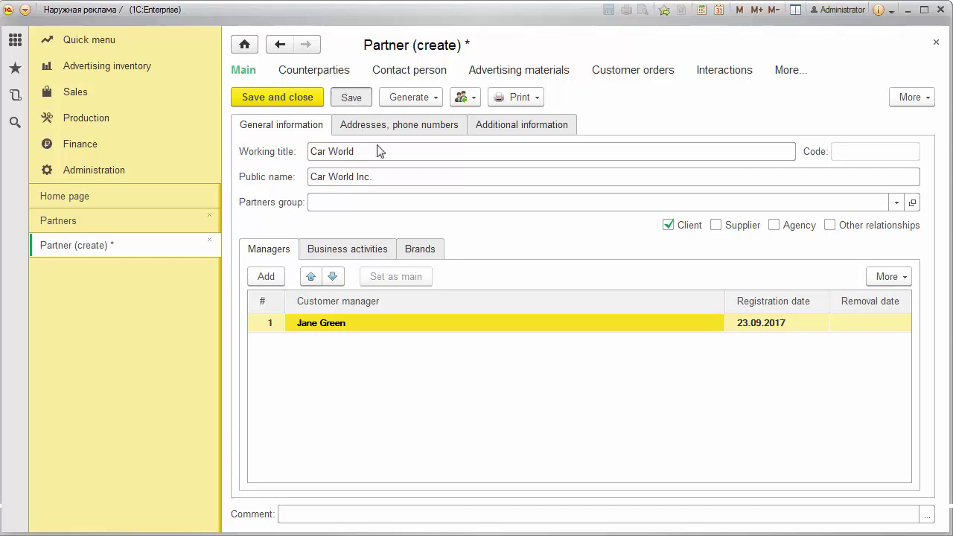
Step: Create a brand for the partner with the description Car World car shop and save it
click(424, 249)
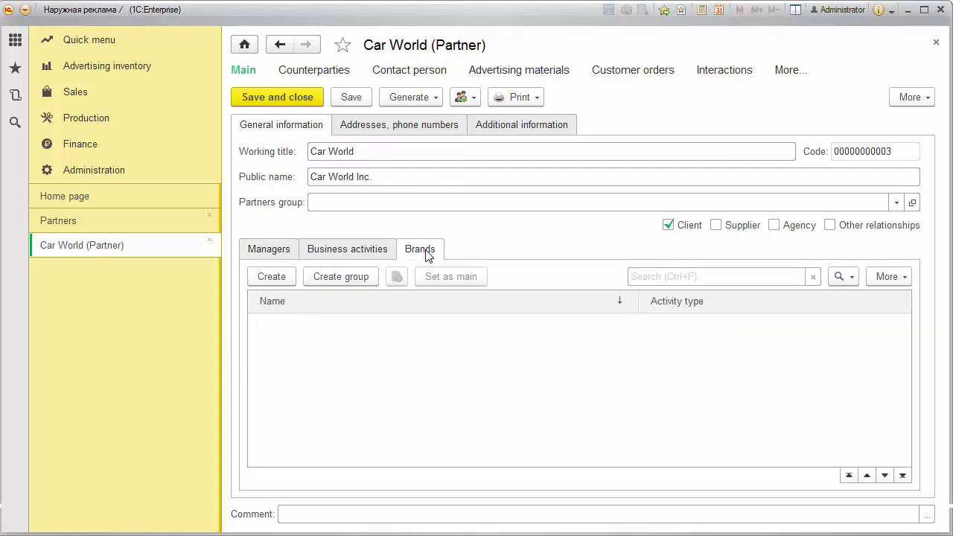
click(275, 278)
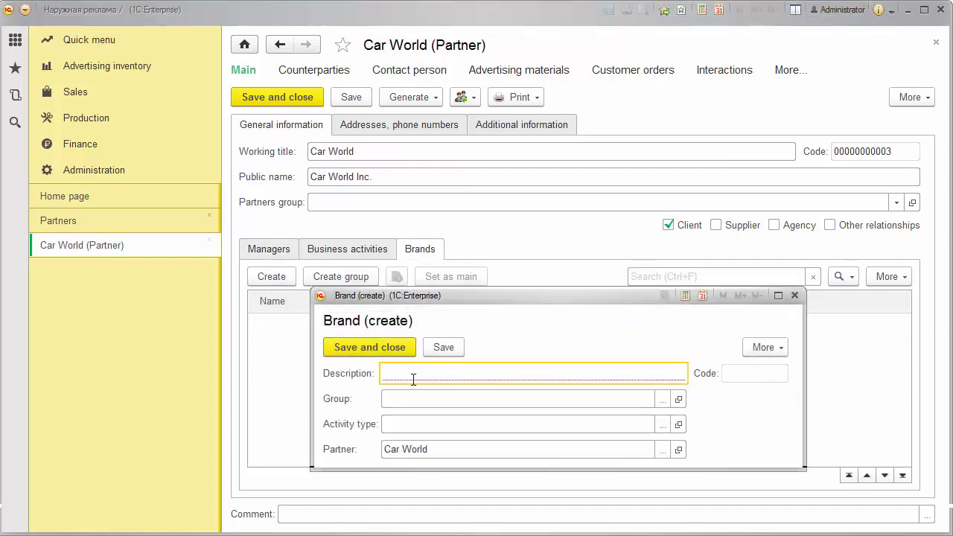
text(Car W)
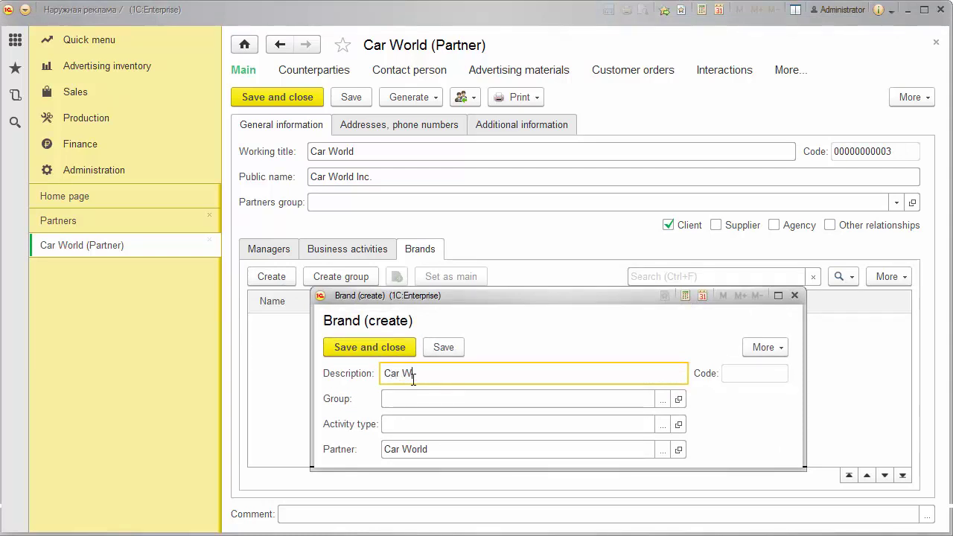
text(orld car shop)
click(385, 348)
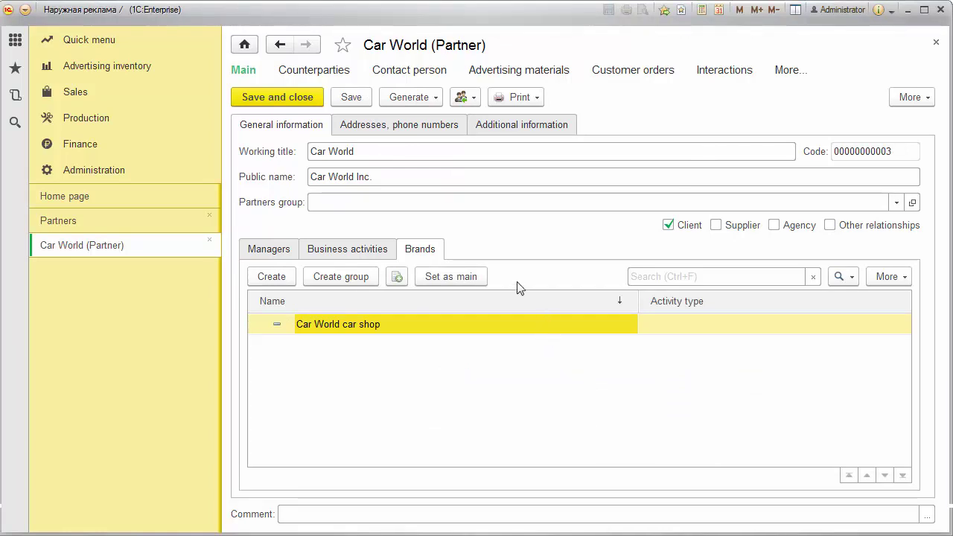
Step: Create a counterparty for the partner with the working title Car World Co., Ltd. and save it
click(307, 69)
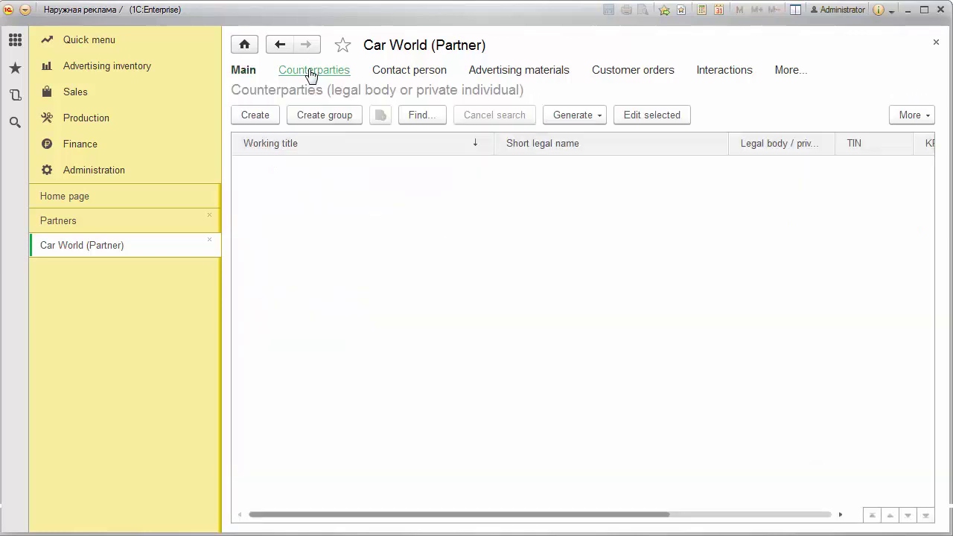
click(254, 115)
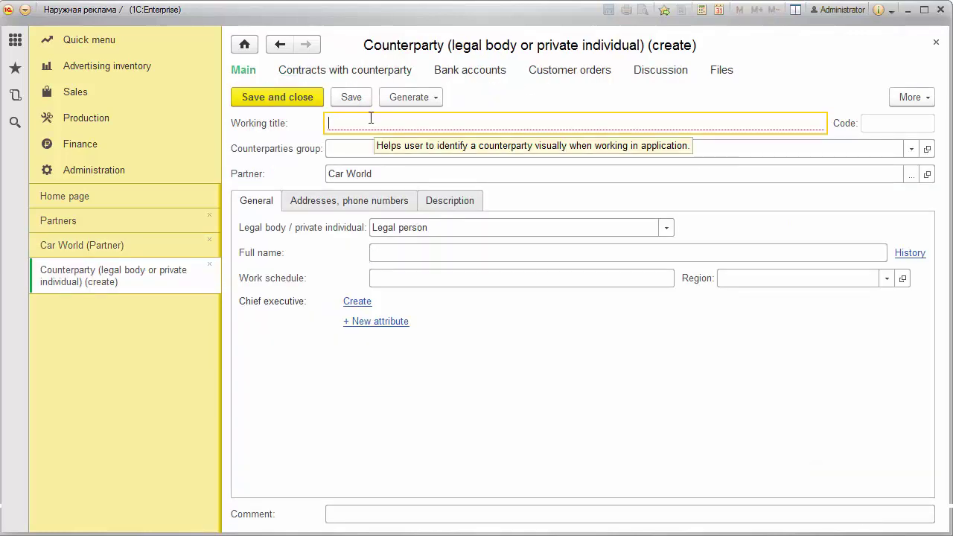
text(CAr )
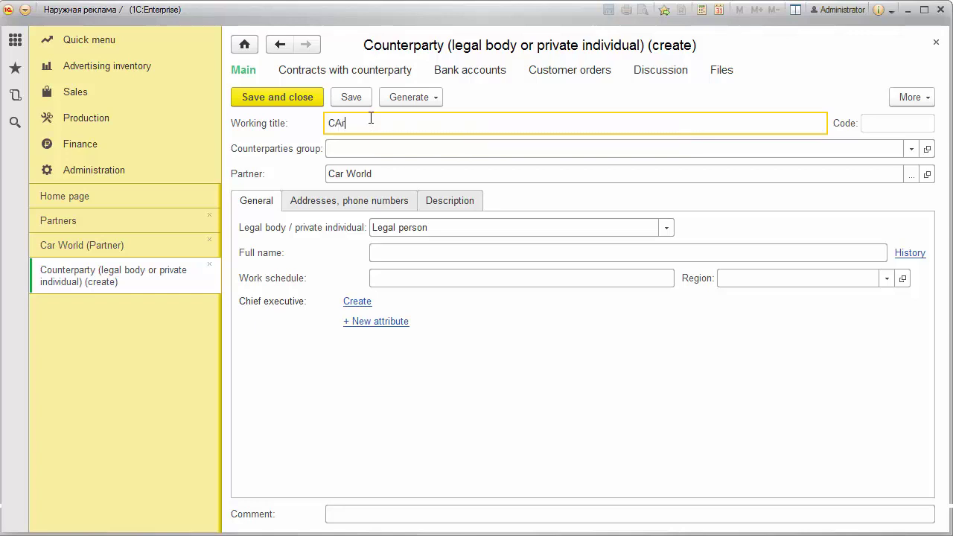
text(Worl)
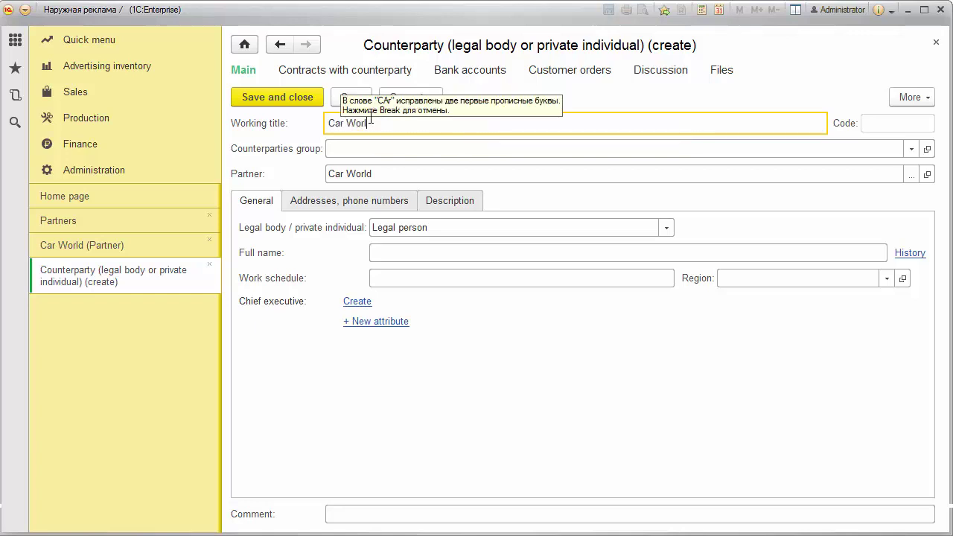
text(d C)
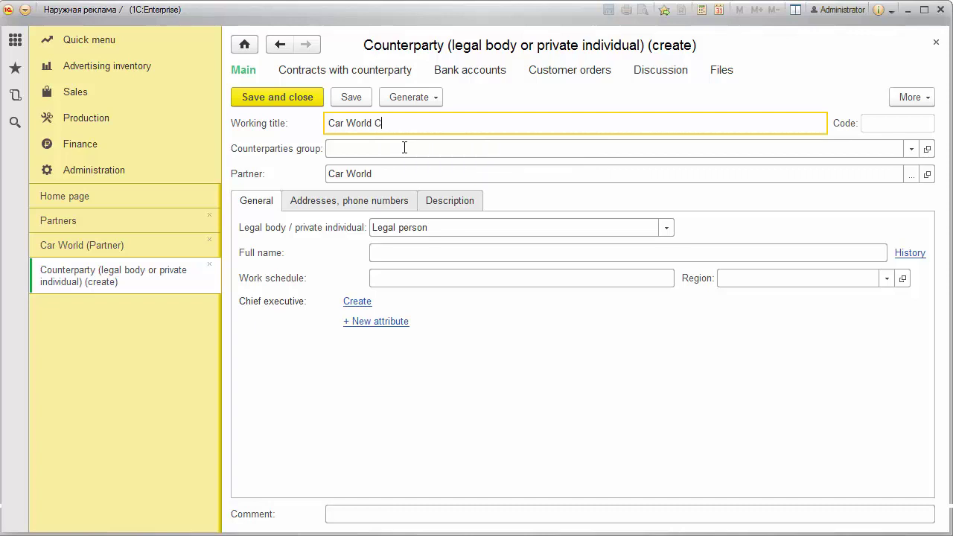
text(o., Ltd.)
click(353, 98)
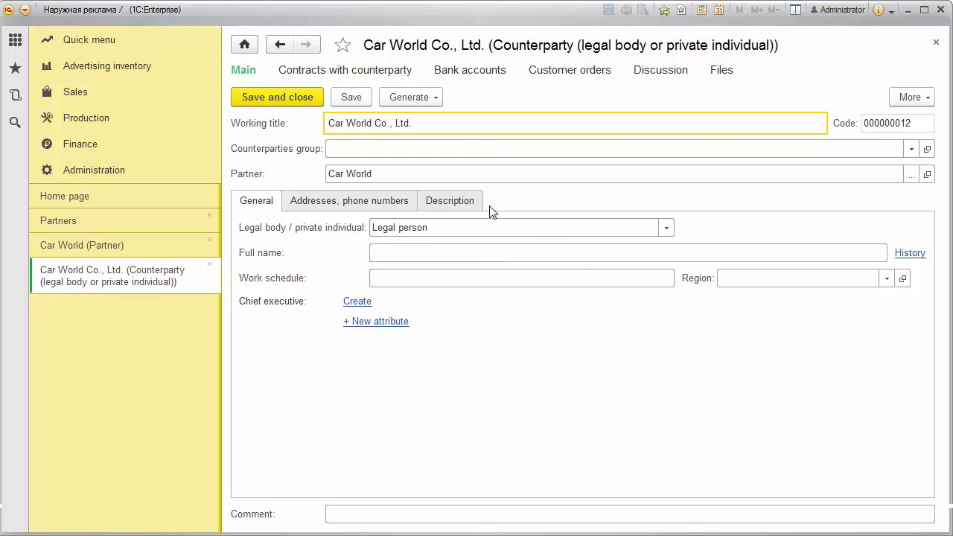
Step: Create a contract with the counterparty and name it Advertising services agreement
click(344, 70)
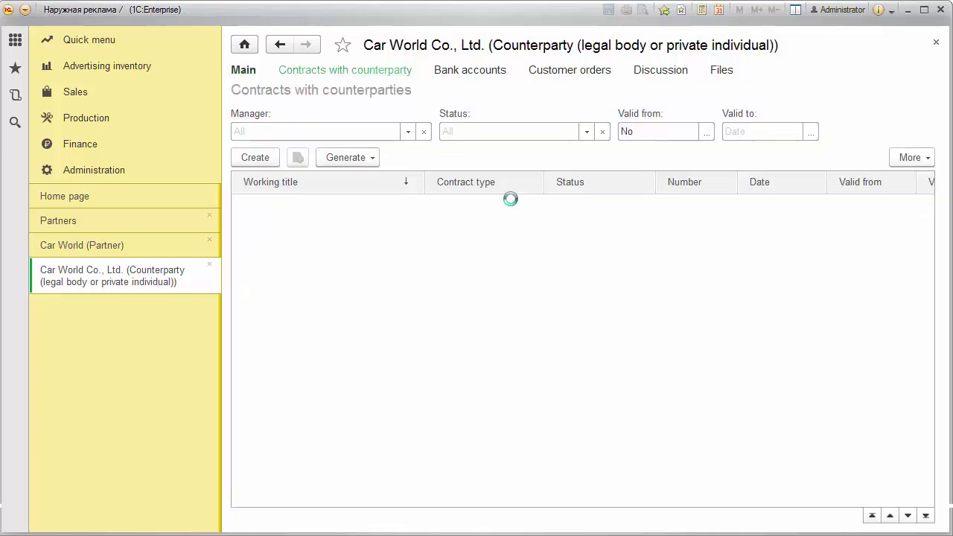
click(252, 156)
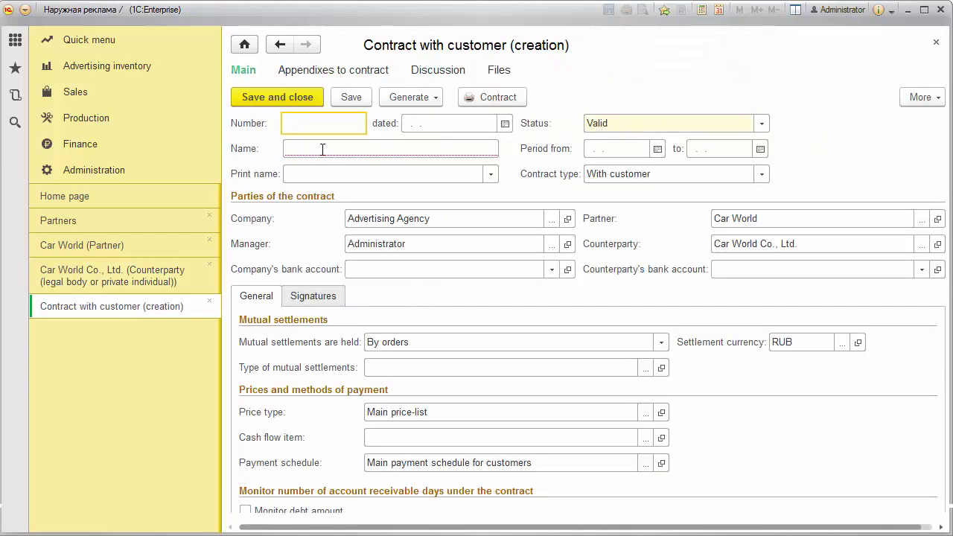
click(323, 149)
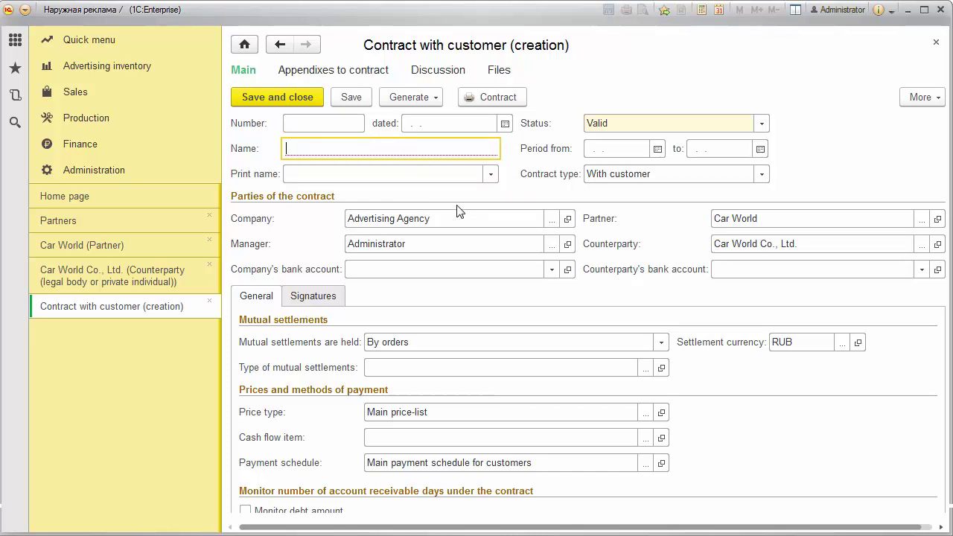
text(Advertising services agreement)
Step: Set the contract's validity period from 25.09.2017 to 29.12.2017
click(658, 148)
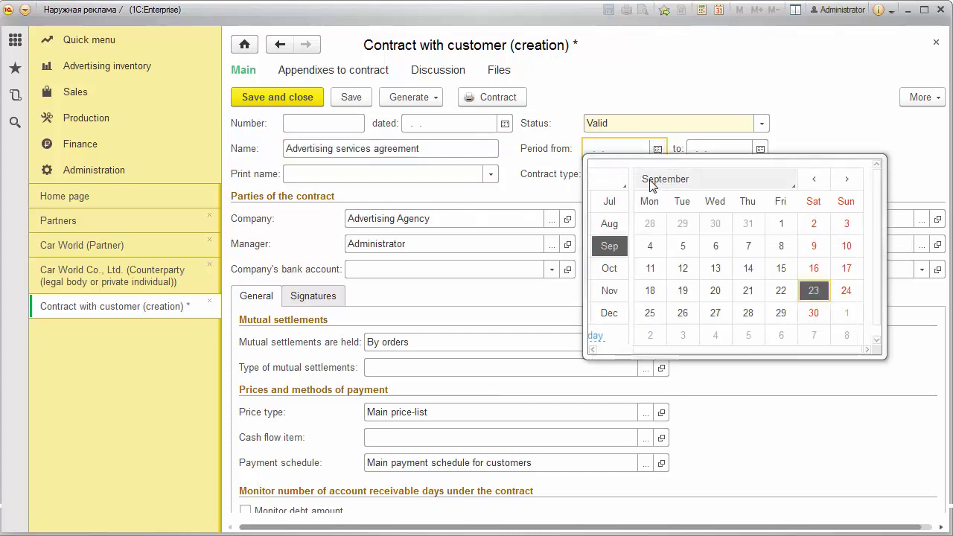
click(650, 312)
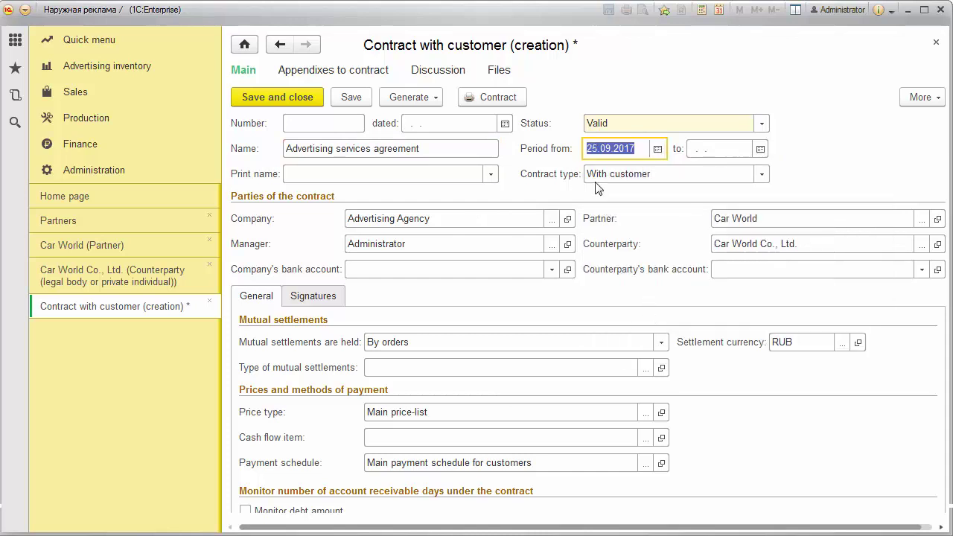
click(760, 148)
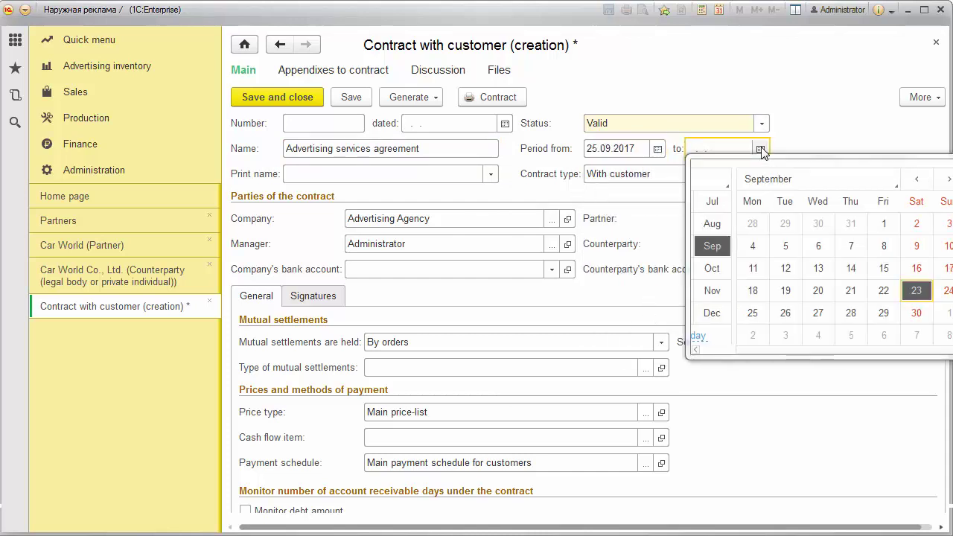
click(948, 180)
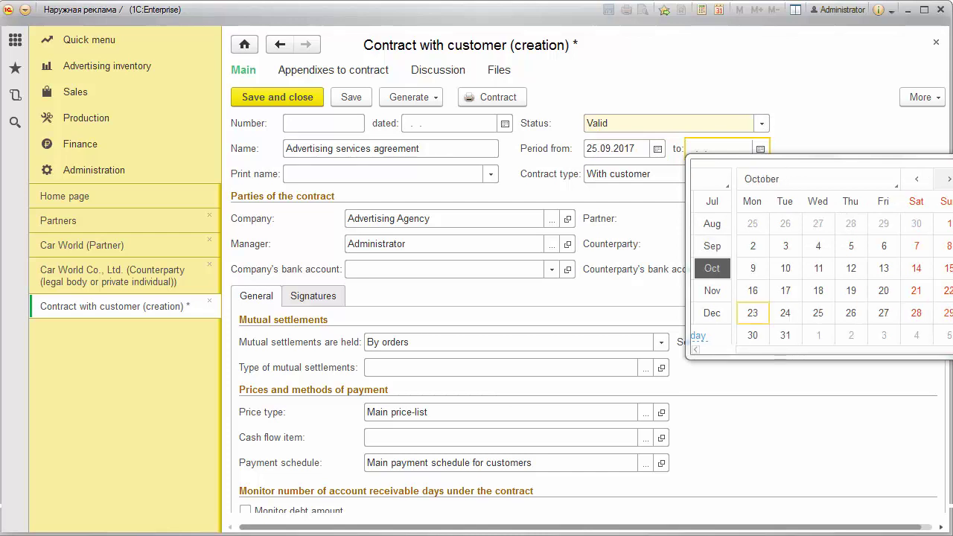
click(949, 179)
click(948, 179)
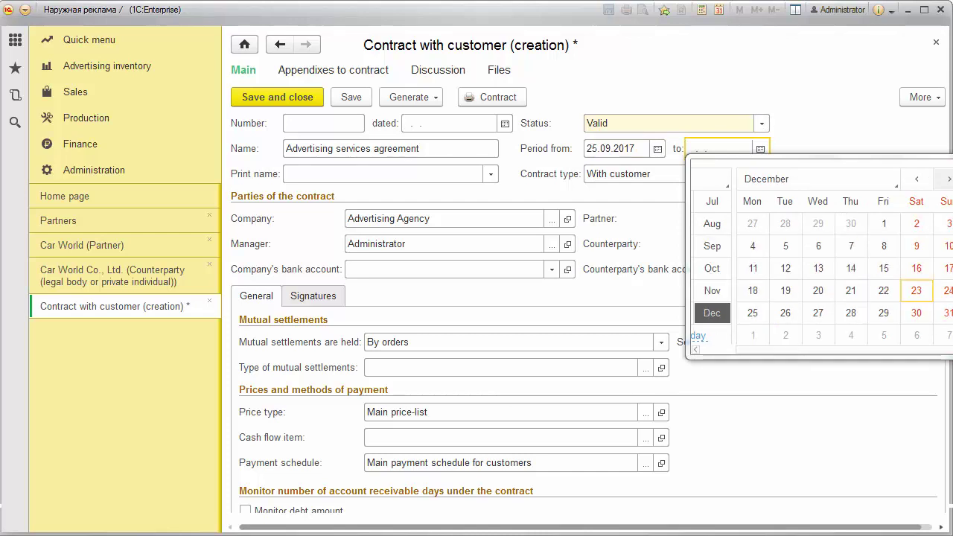
click(884, 312)
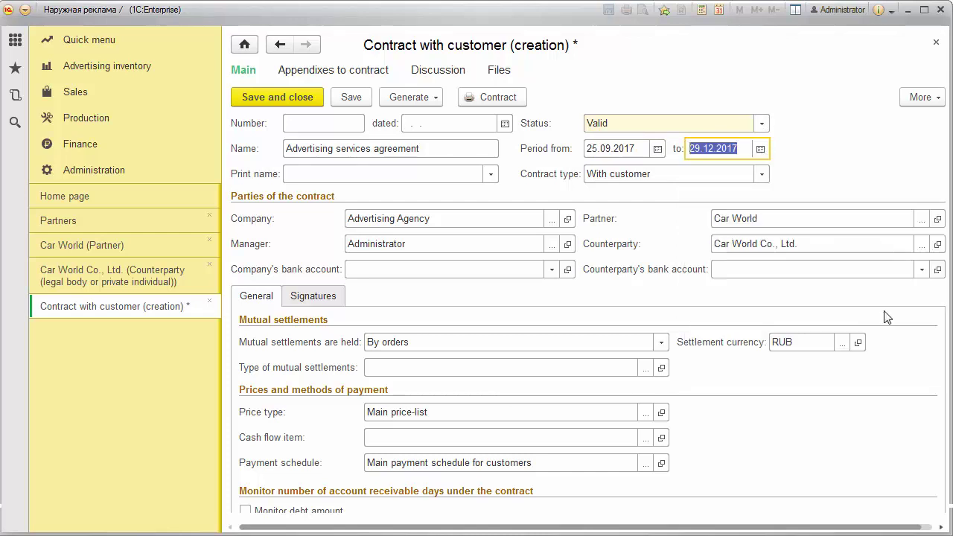
click(575, 179)
click(674, 176)
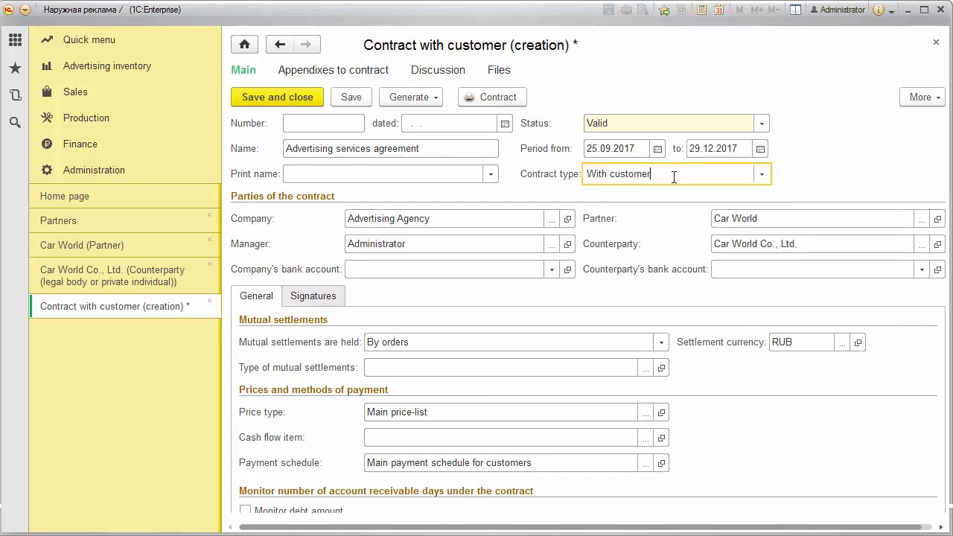
click(445, 218)
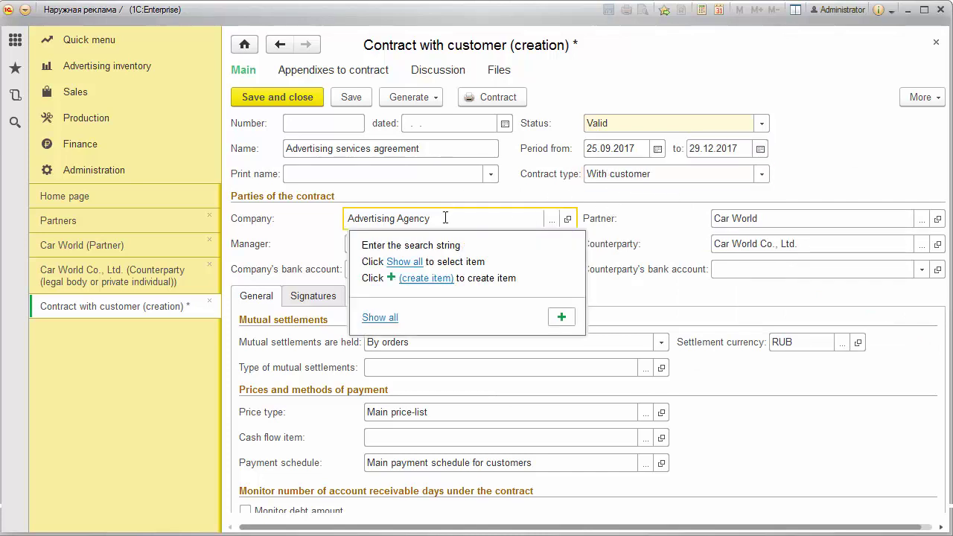
click(719, 246)
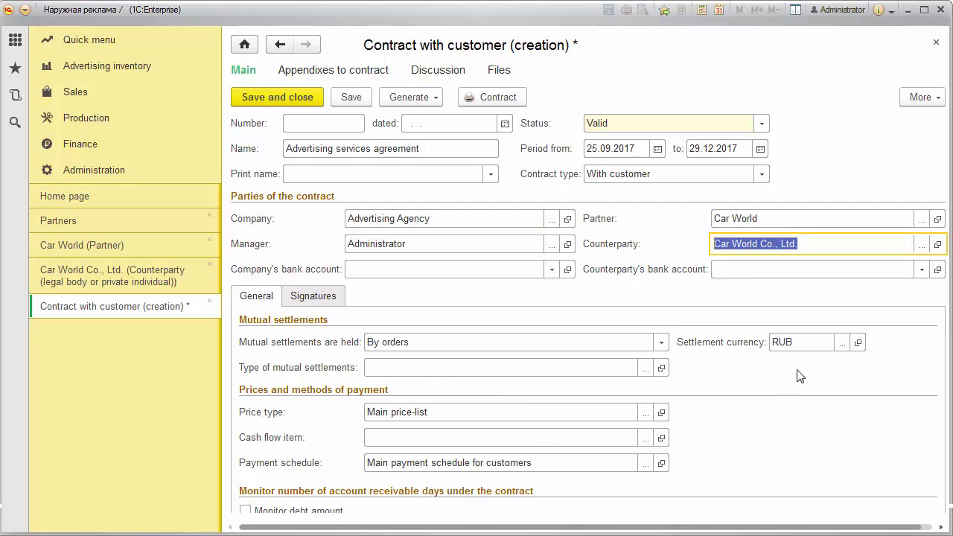
Step: Set the contract's settlement currency to USD and its price type to Main price-list
click(839, 344)
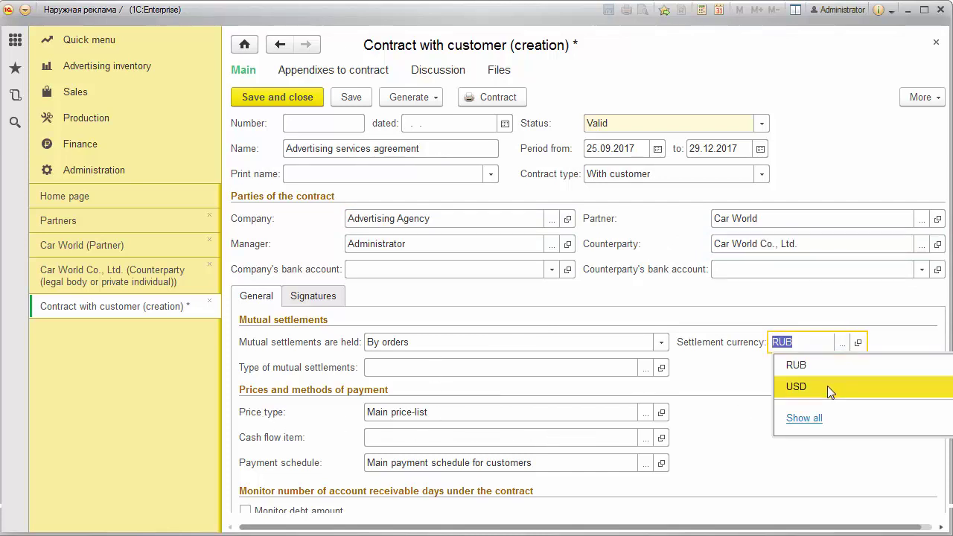
click(827, 386)
click(460, 413)
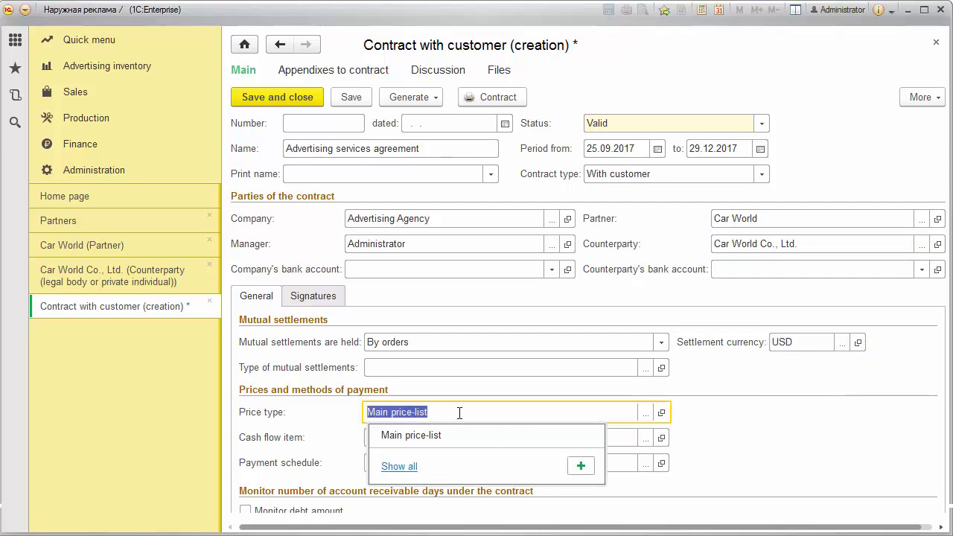
click(438, 439)
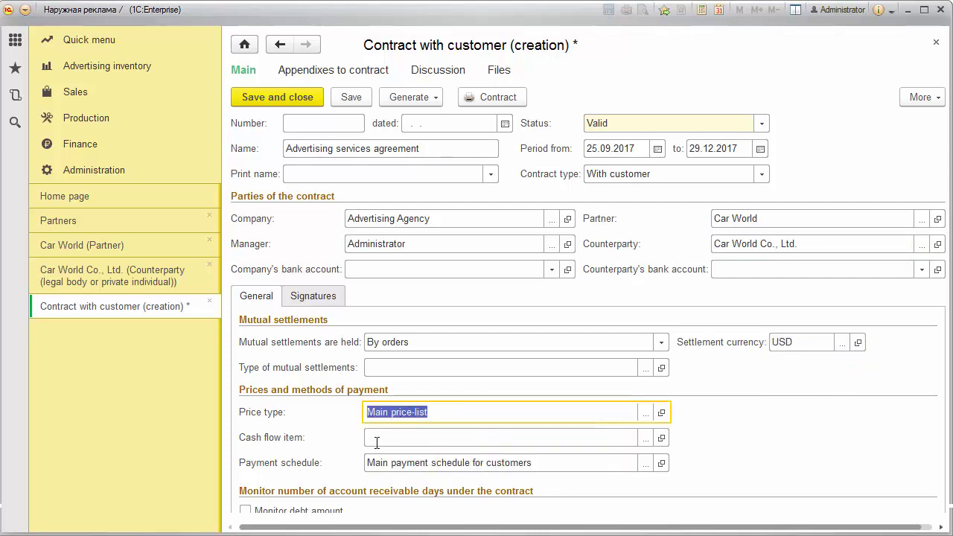
Step: Open the Main payment schedule for customers from the contract and examine its payment period, payment method and payment stages
click(305, 463)
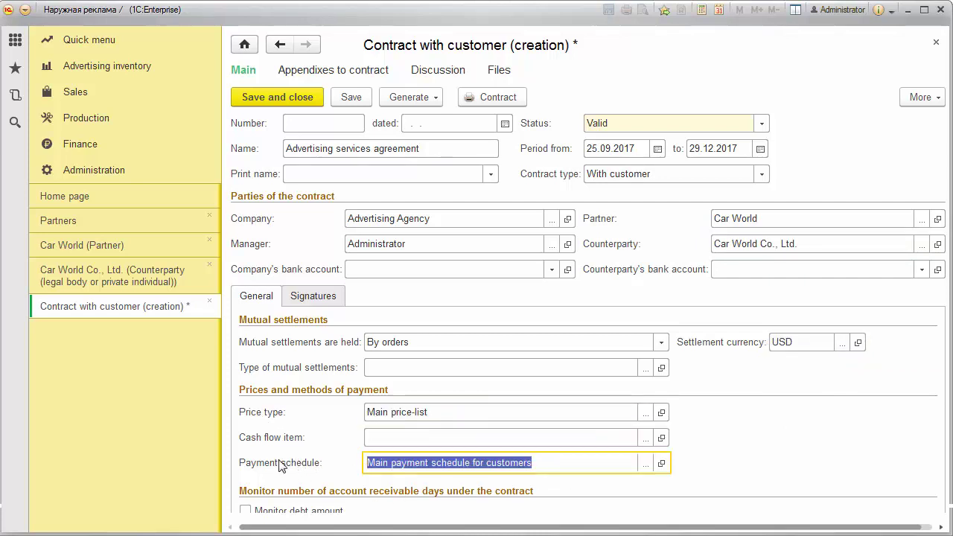
click(645, 464)
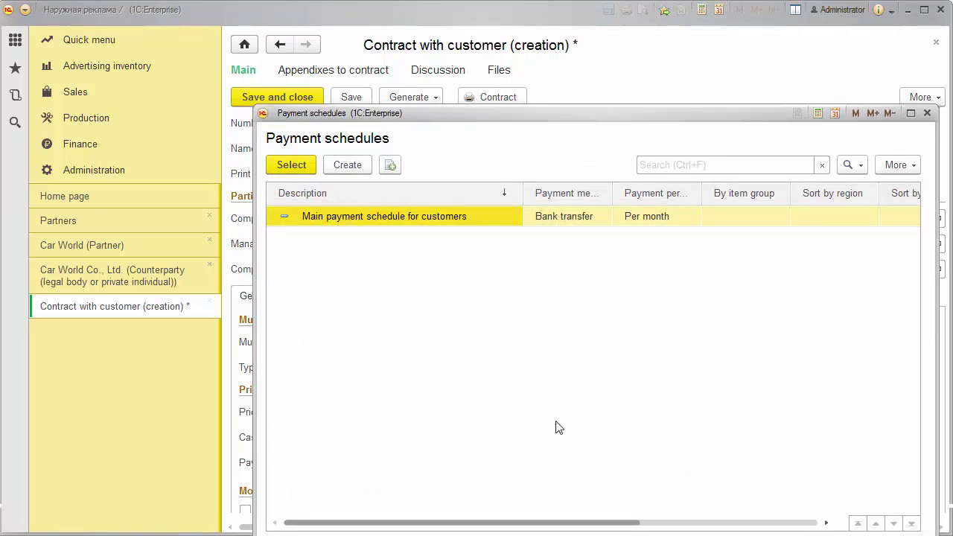
right_click(350, 216)
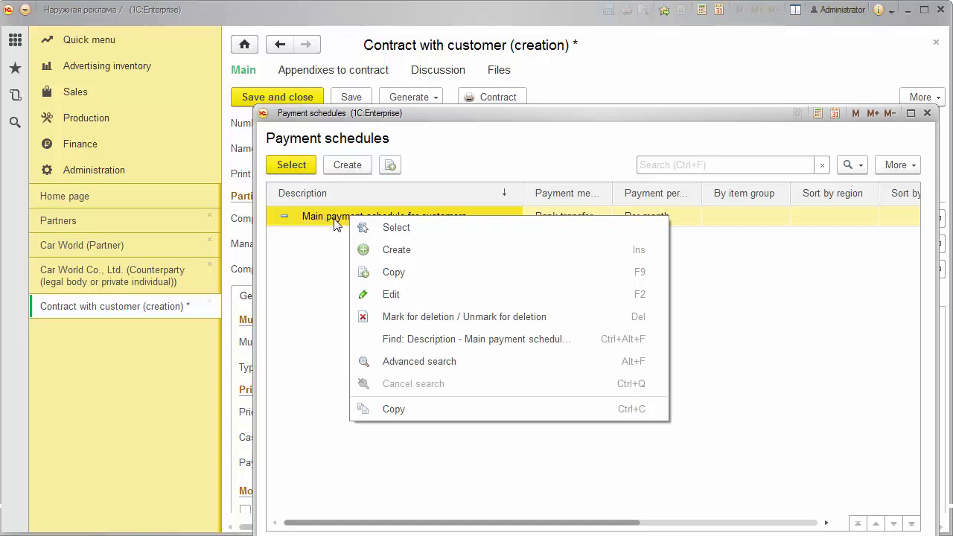
click(393, 294)
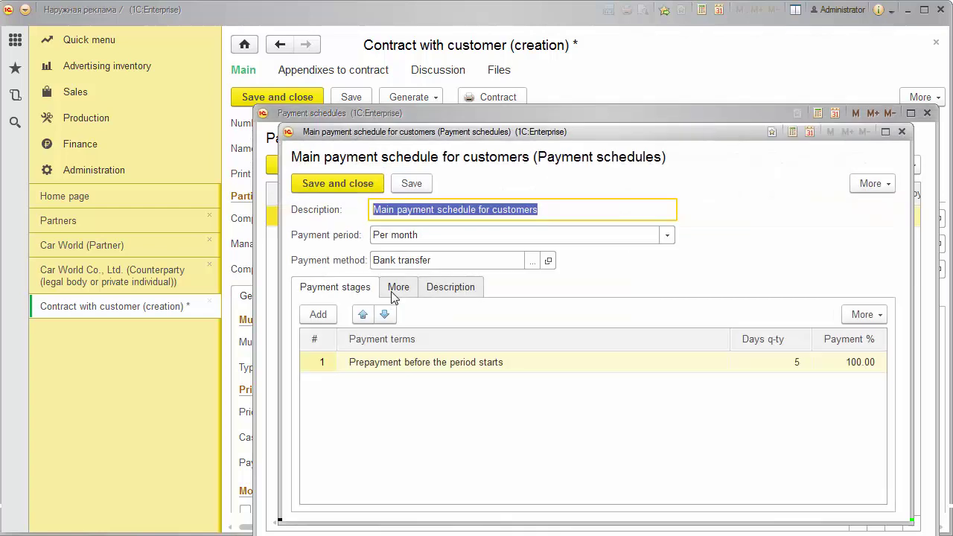
drag(537, 138, 546, 83)
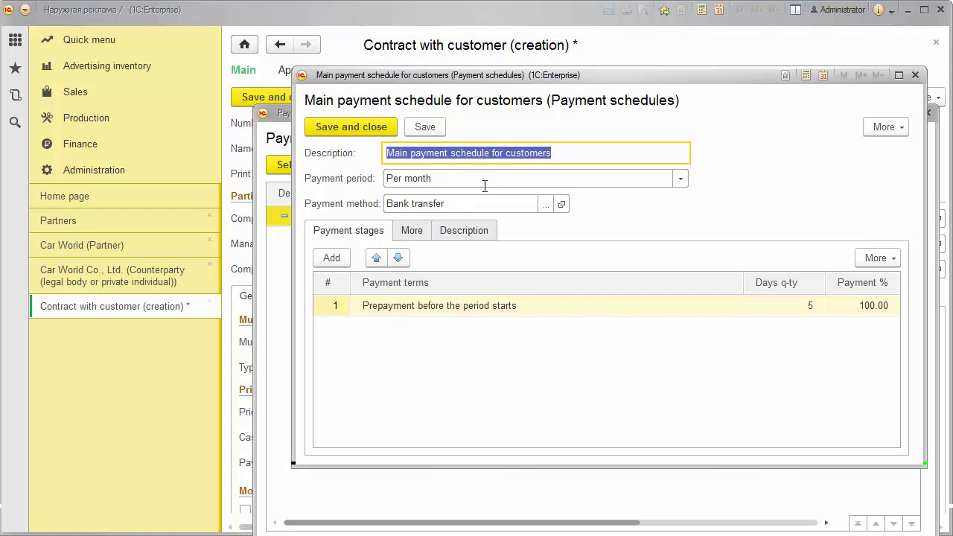
click(440, 178)
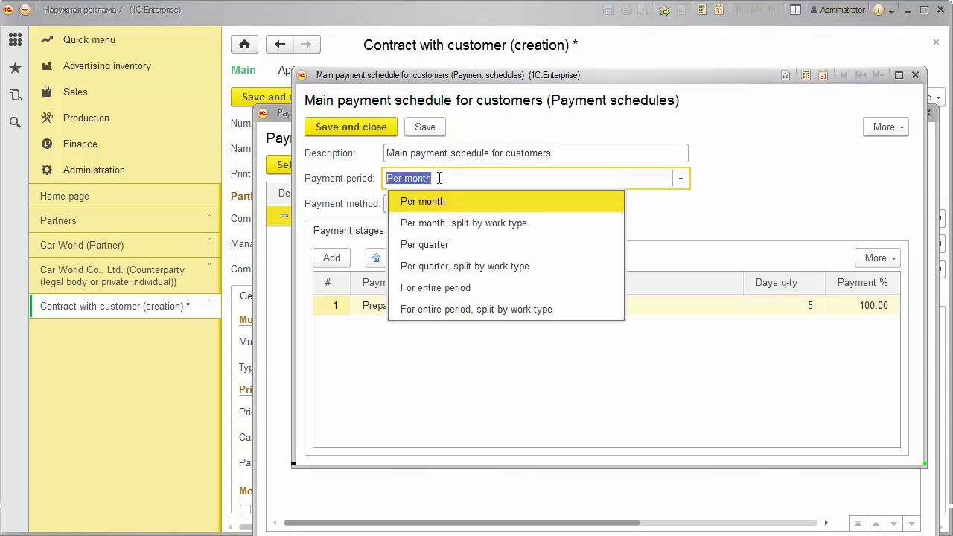
click(688, 233)
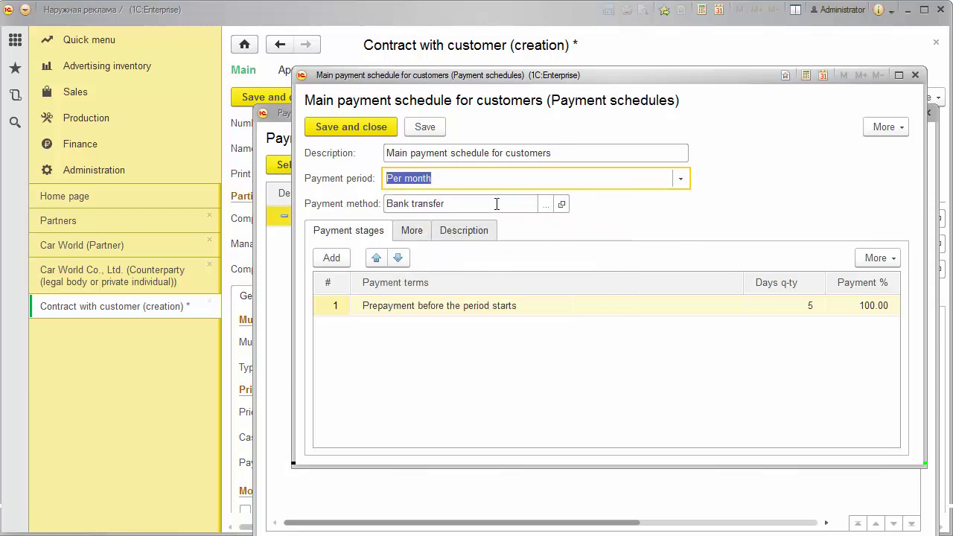
click(536, 356)
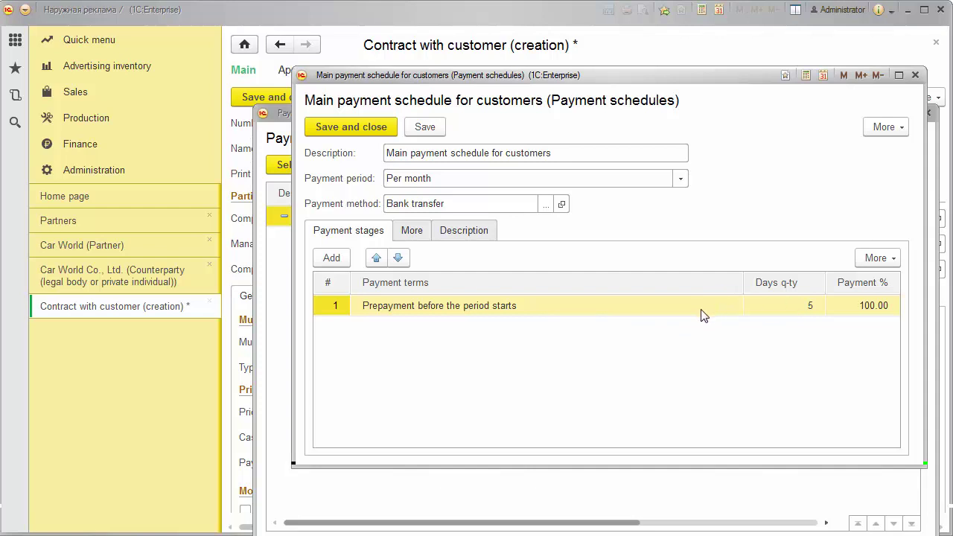
click(346, 128)
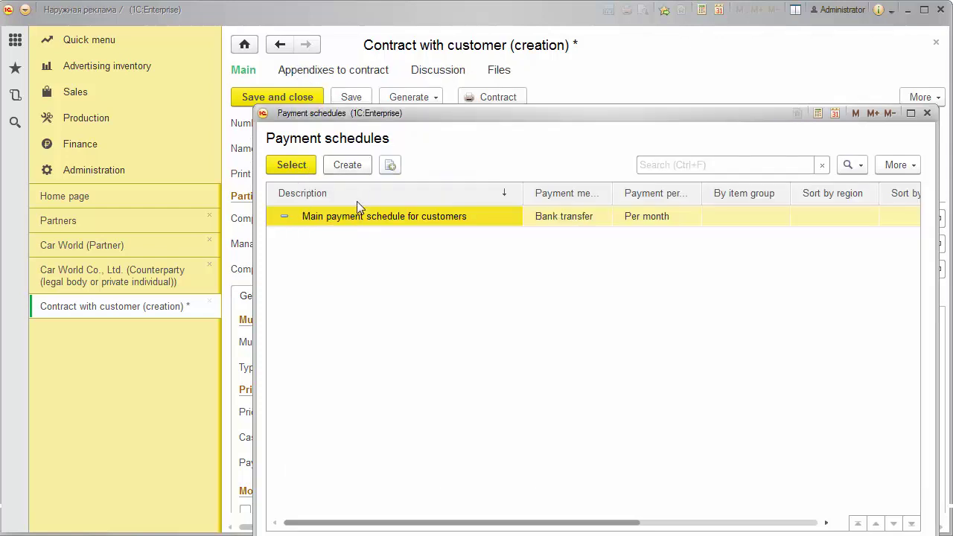
Step: Choose Main payment schedule for customers as the contract's payment schedule
double_click(357, 215)
scroll(802, 445, down, 3)
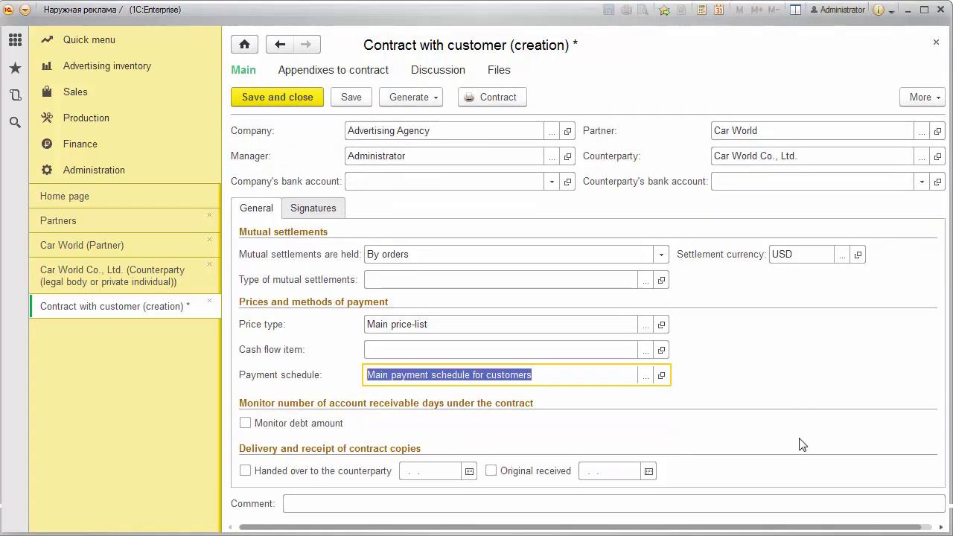
scroll(803, 445, up, 3)
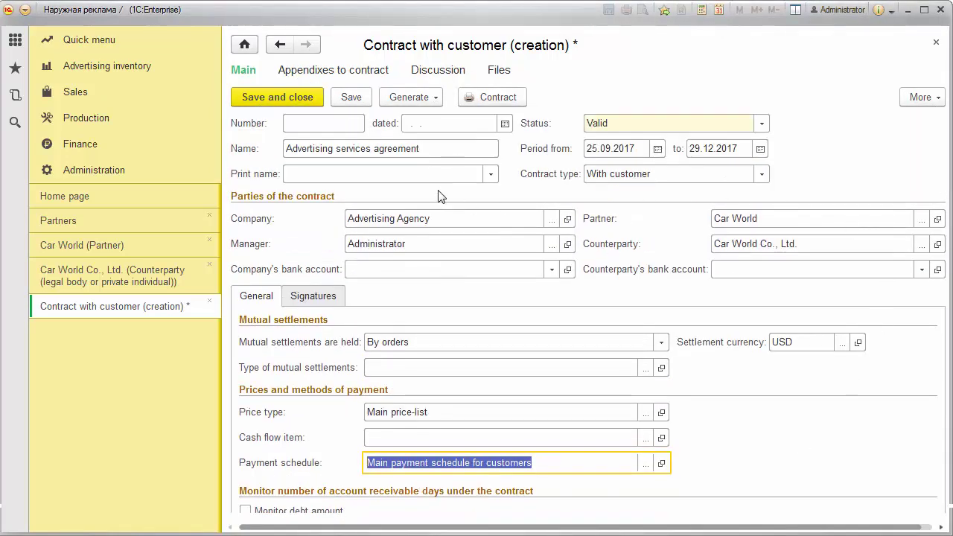
Step: Save the contract, and close the contract and counterparty forms to return to the partner record
click(352, 98)
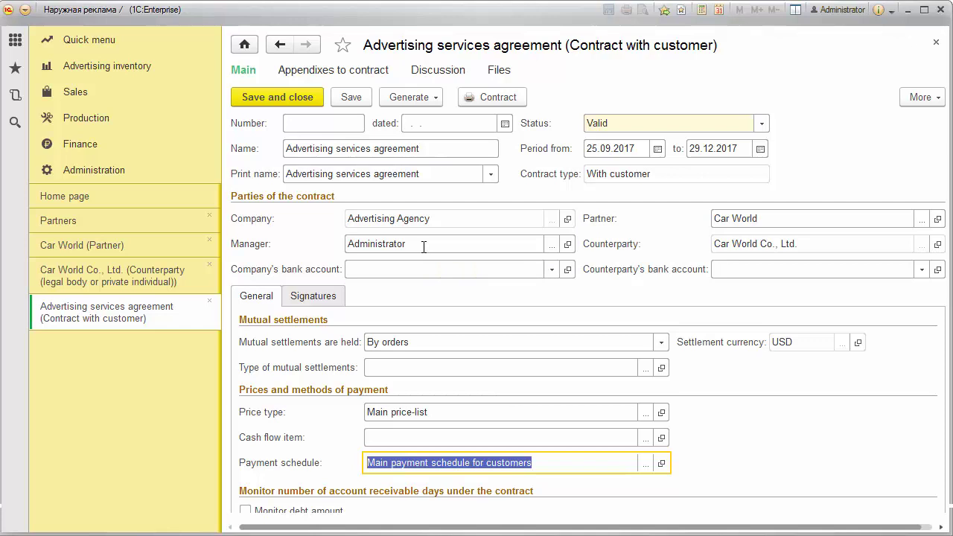
click(209, 299)
click(209, 266)
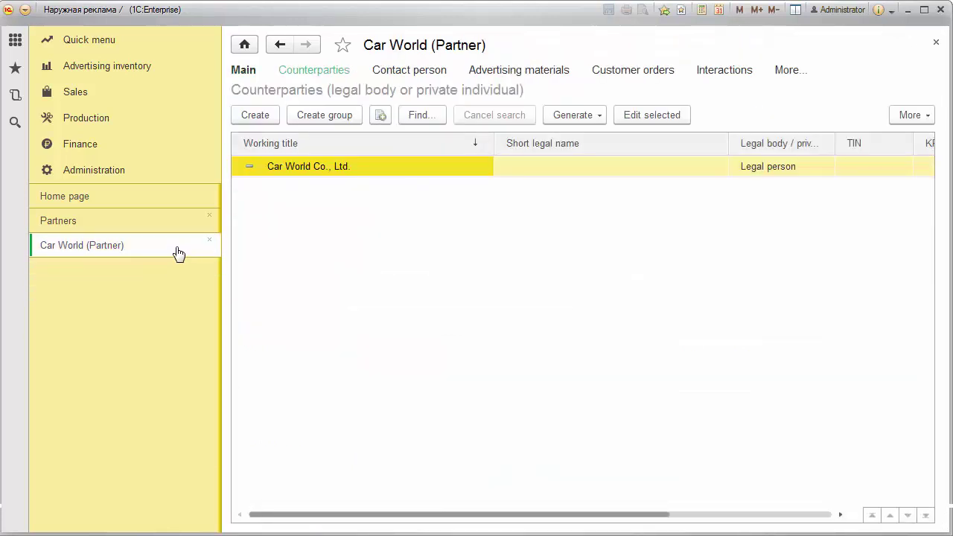
Step: Create an advertising material for the partner with the description Car World new shop
click(537, 74)
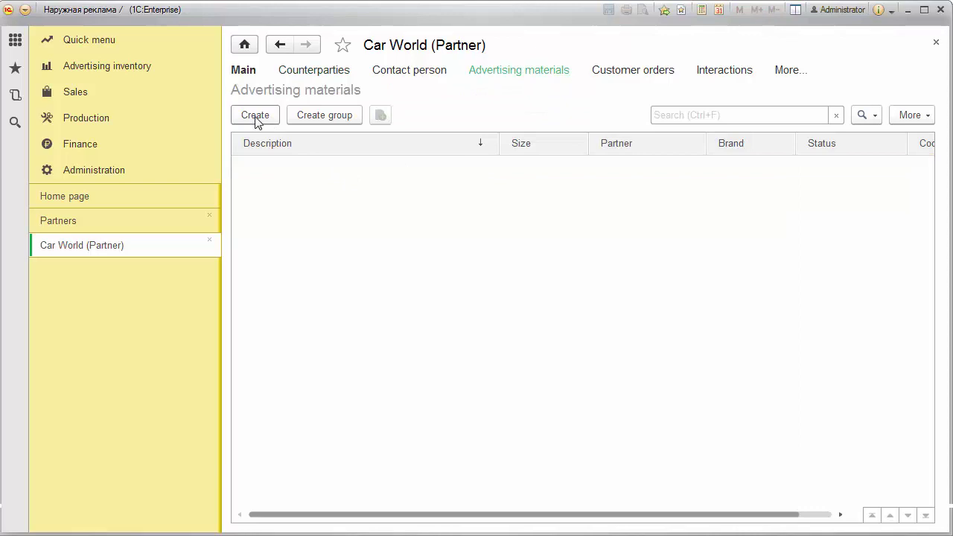
click(244, 71)
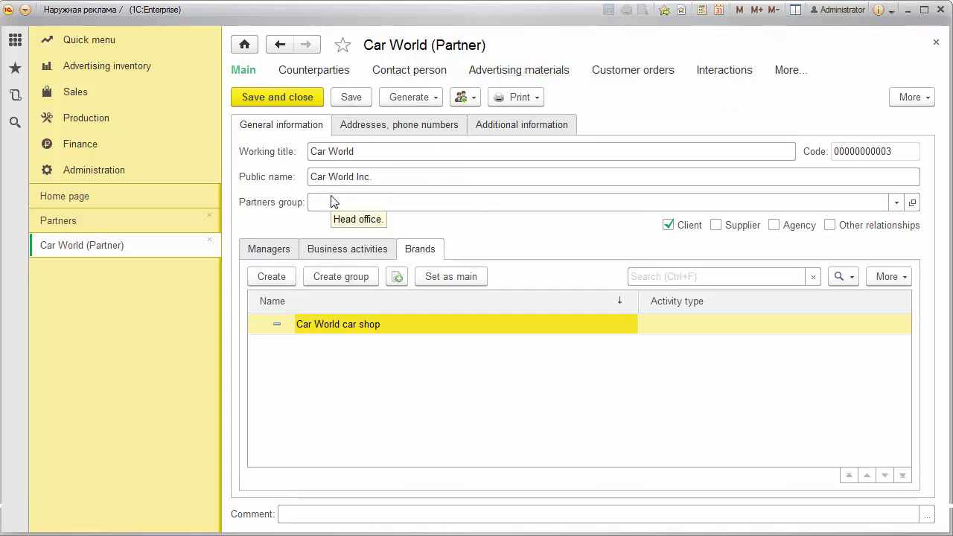
click(507, 75)
click(253, 118)
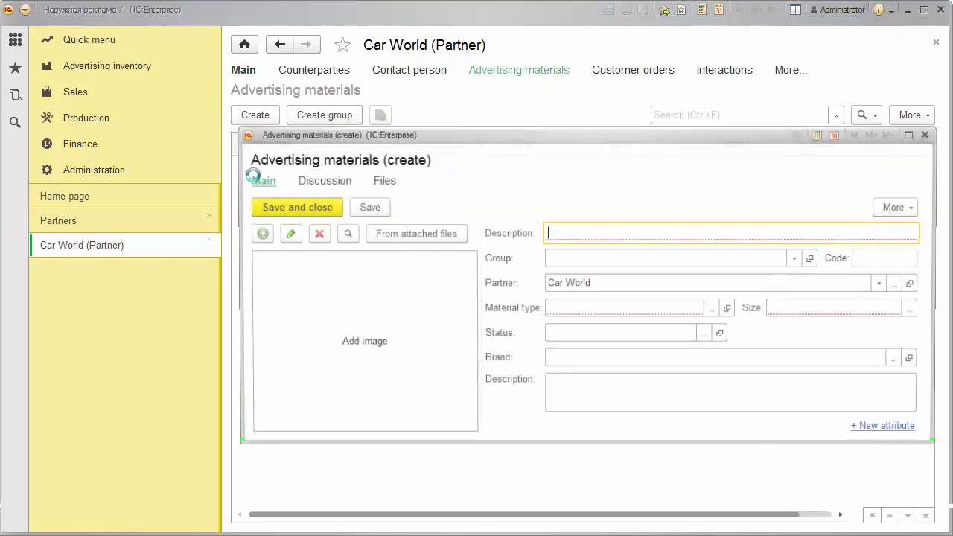
drag(458, 135, 448, 108)
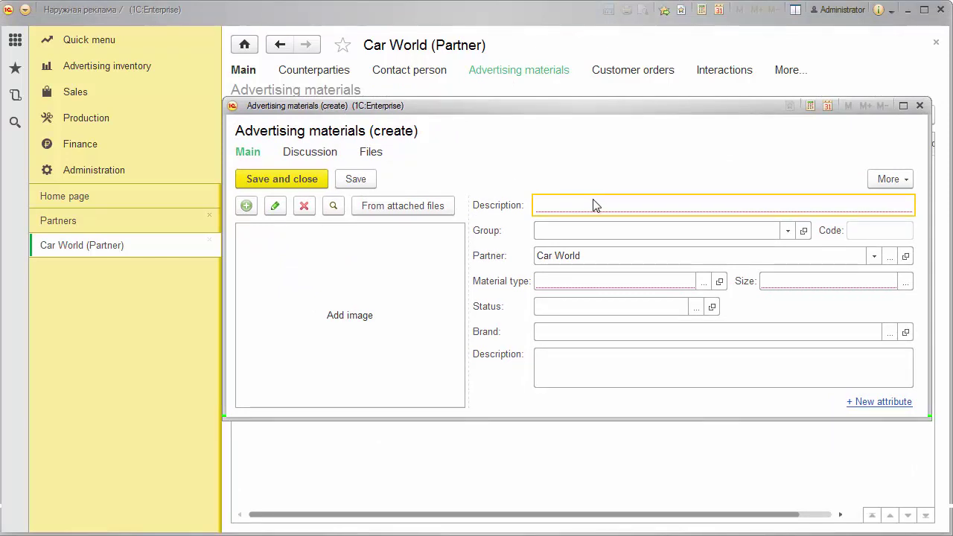
text(Car)
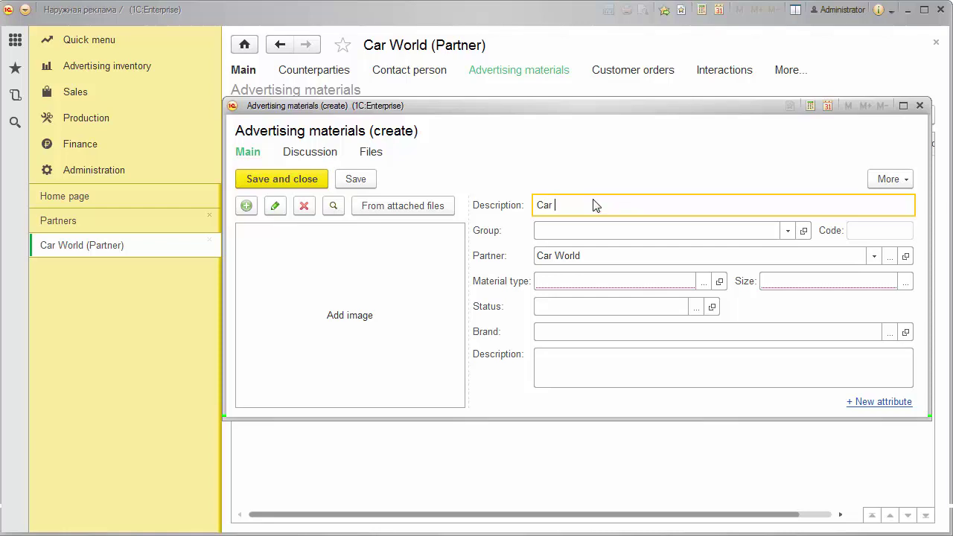
text( World new shop)
Step: Set the advertising material's type to Paper and its size to 1 X 2 m
click(702, 282)
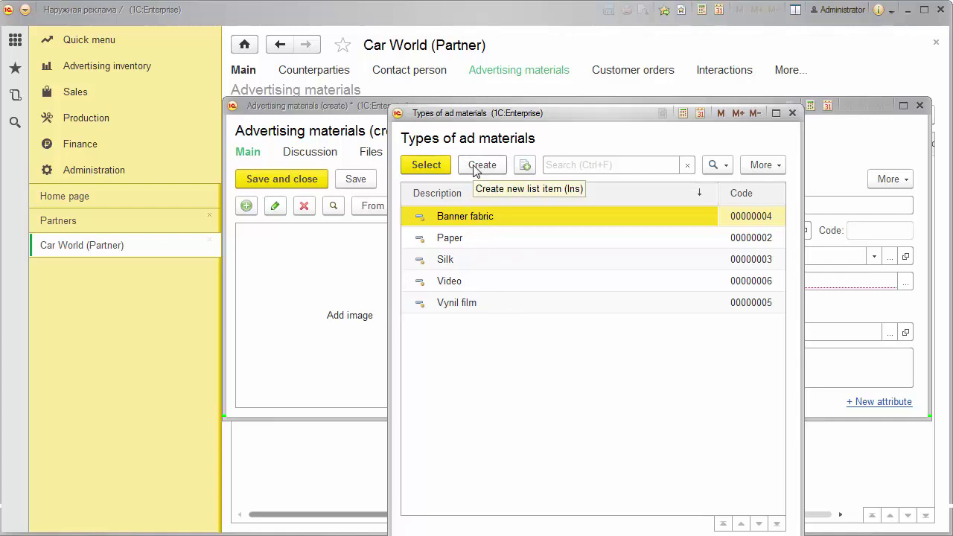
double_click(467, 239)
click(802, 283)
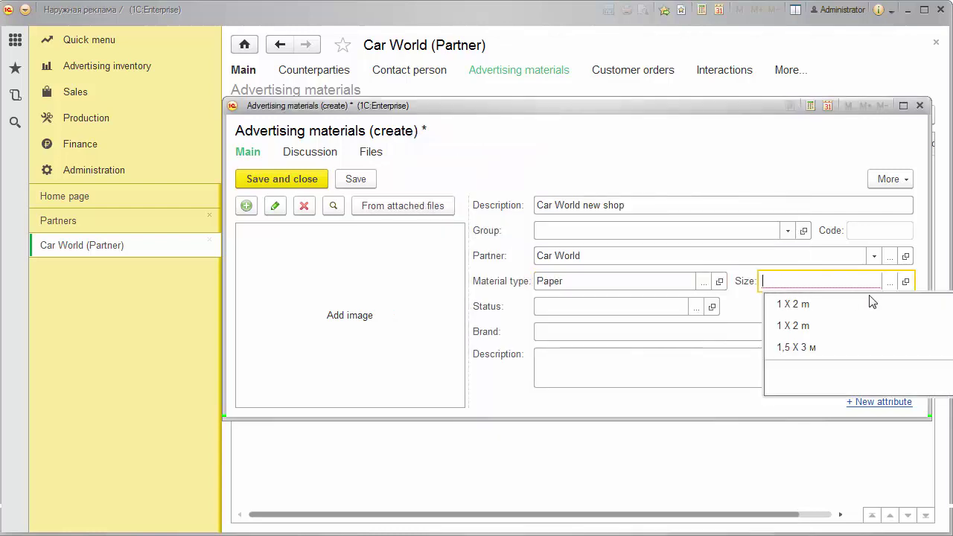
click(889, 282)
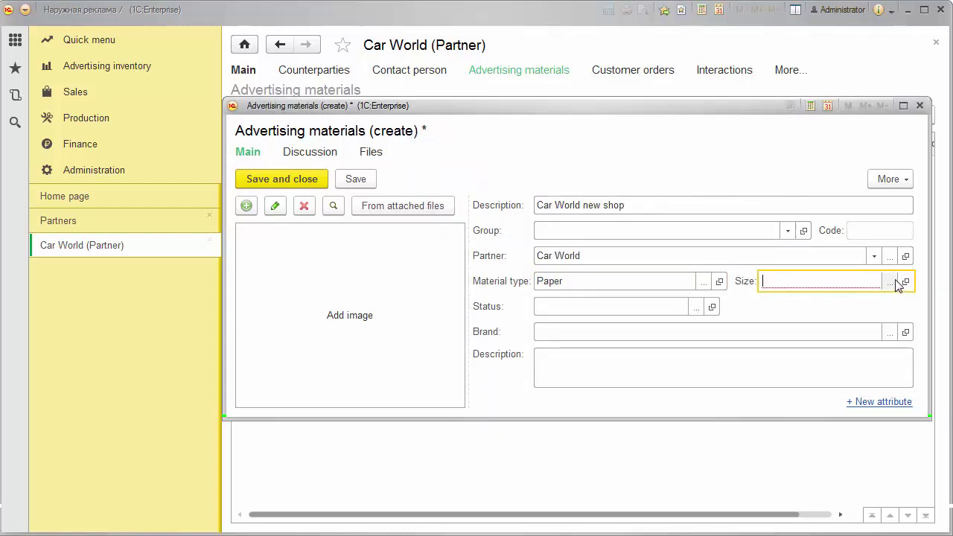
click(890, 285)
double_click(632, 254)
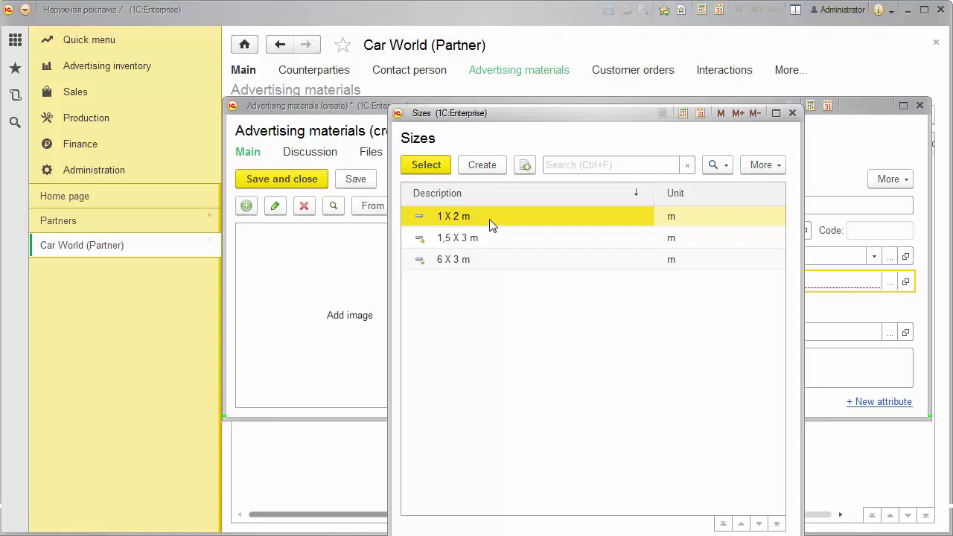
double_click(490, 216)
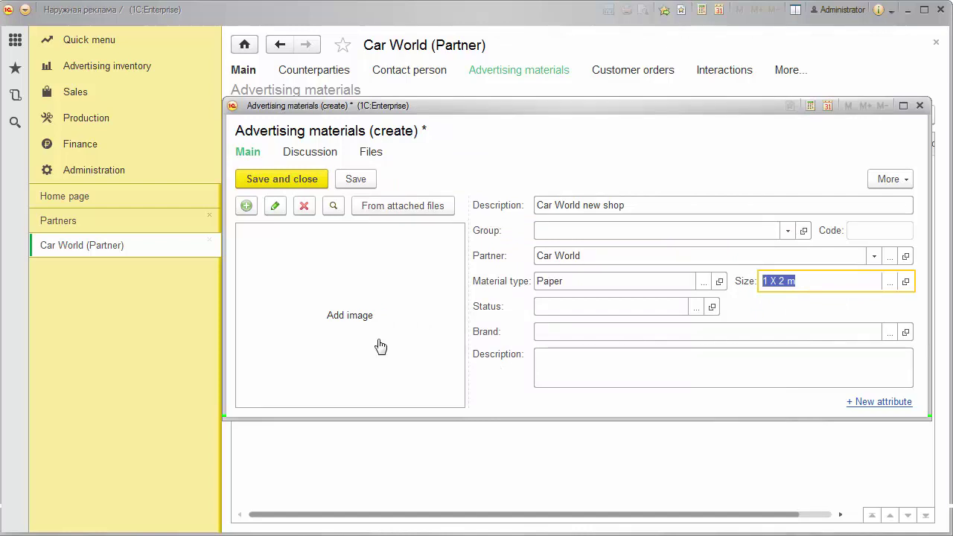
Step: Save the advertising material, attach an image file to it, and save and close its form
click(358, 180)
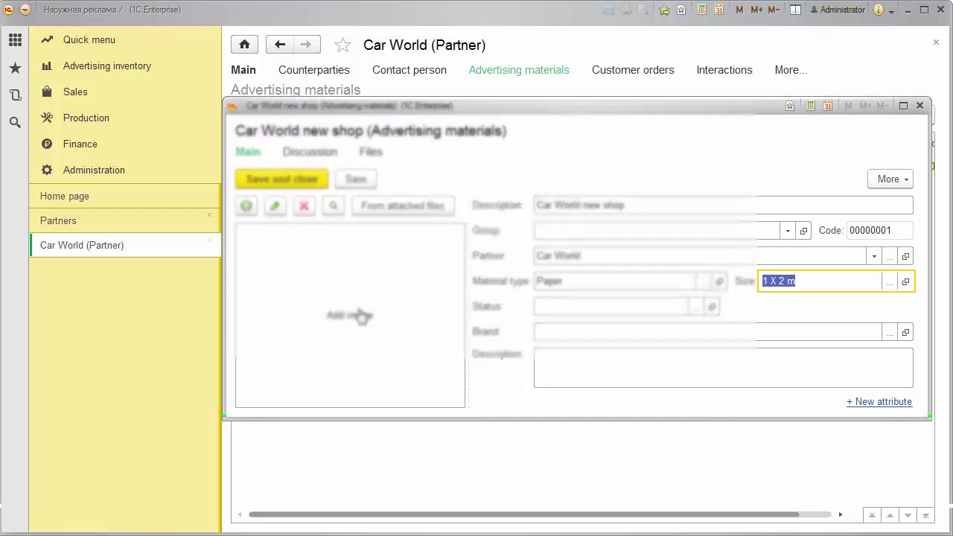
click(361, 317)
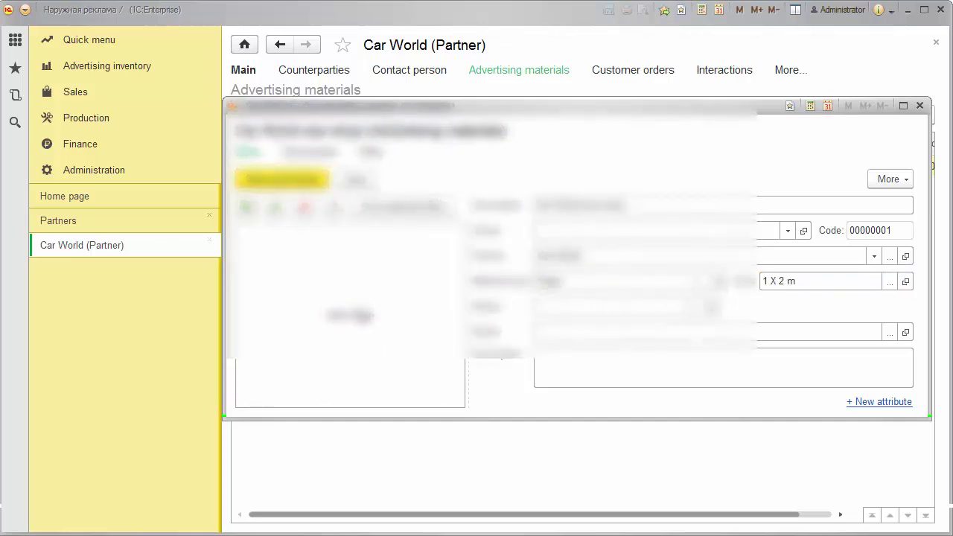
click(762, 310)
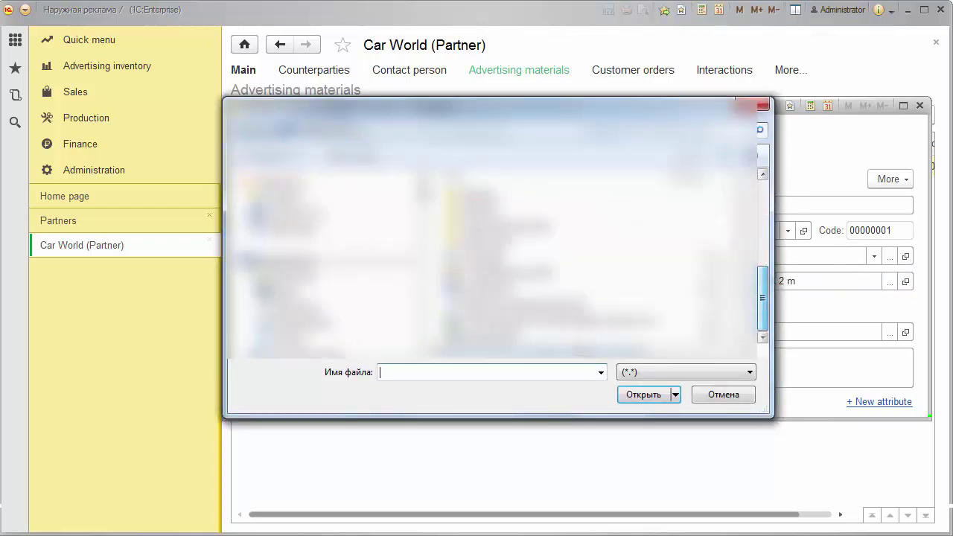
double_click(485, 257)
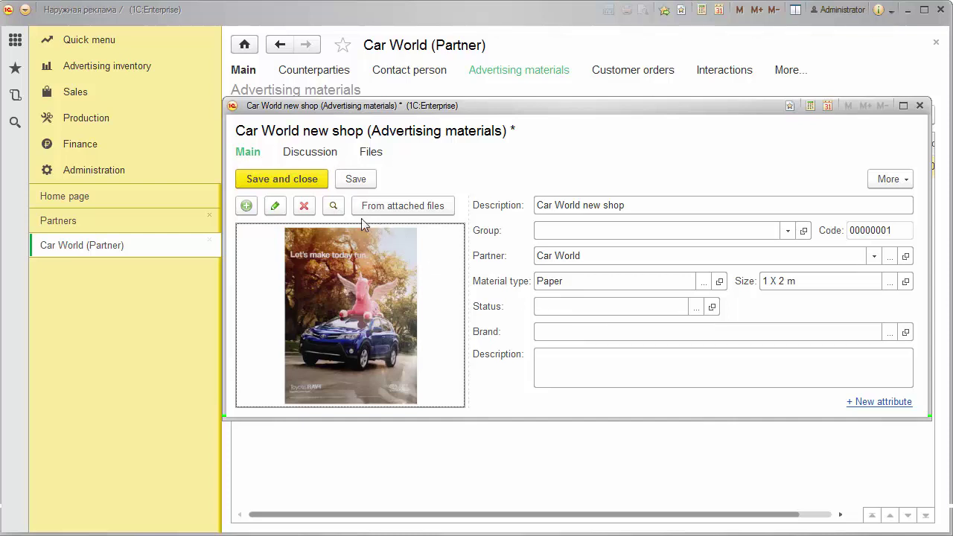
click(309, 184)
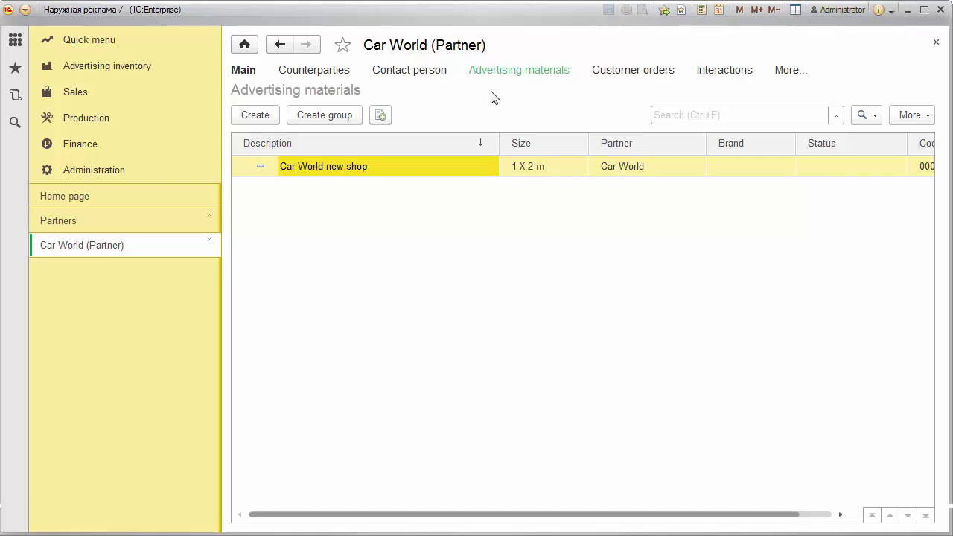
Step: Create a customer order from the partner's record with Car World as the customer
click(658, 74)
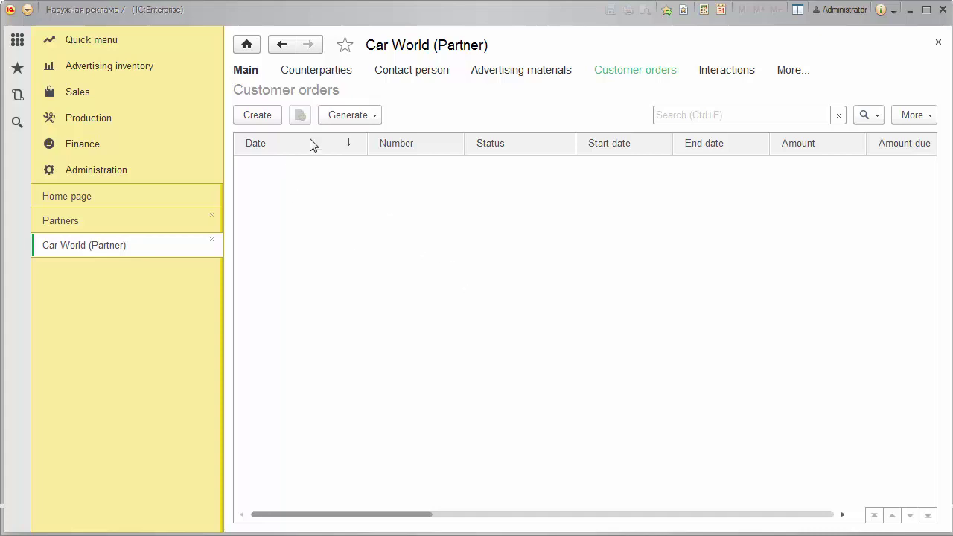
click(268, 119)
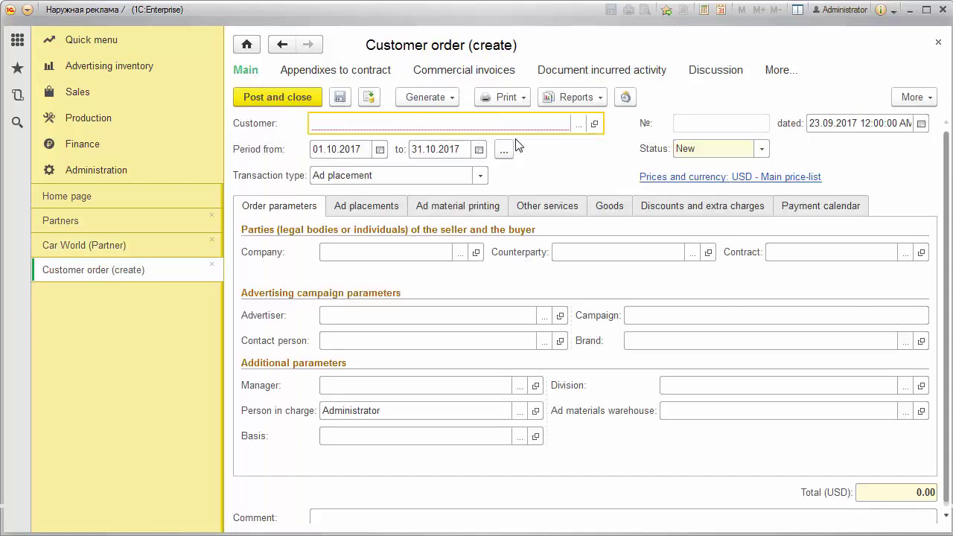
click(578, 123)
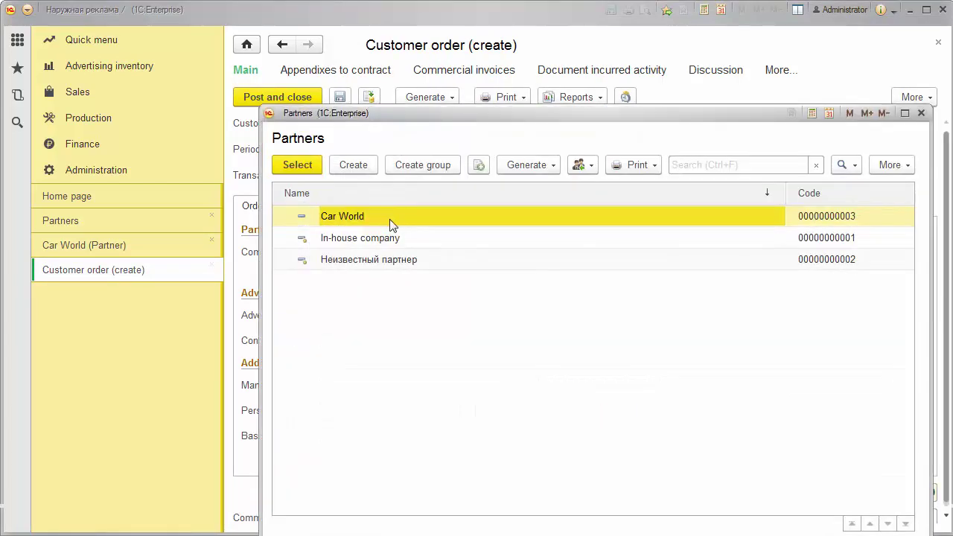
double_click(392, 218)
Step: Set the order period to 01.10.2017 through 31.12.2017 and post the order without closing it
click(503, 151)
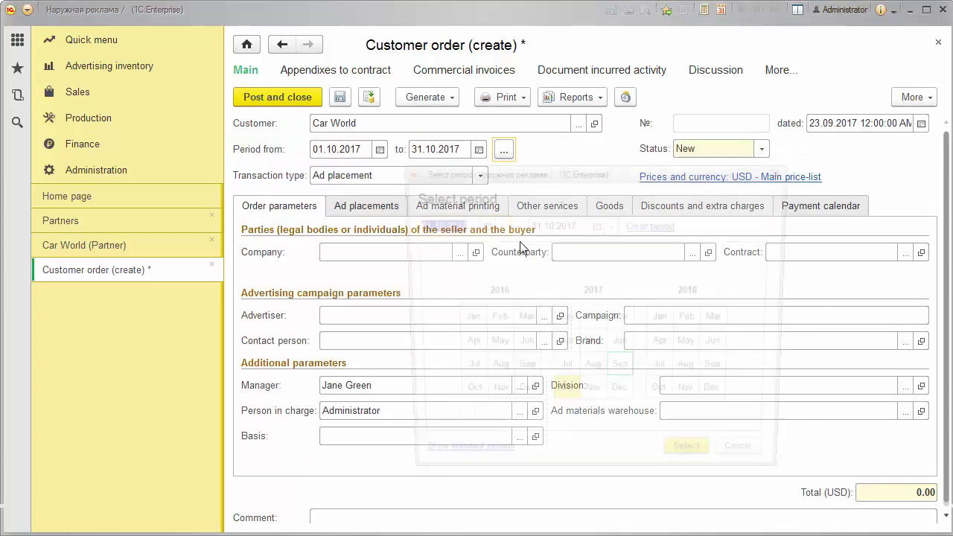
click(563, 396)
click(621, 400)
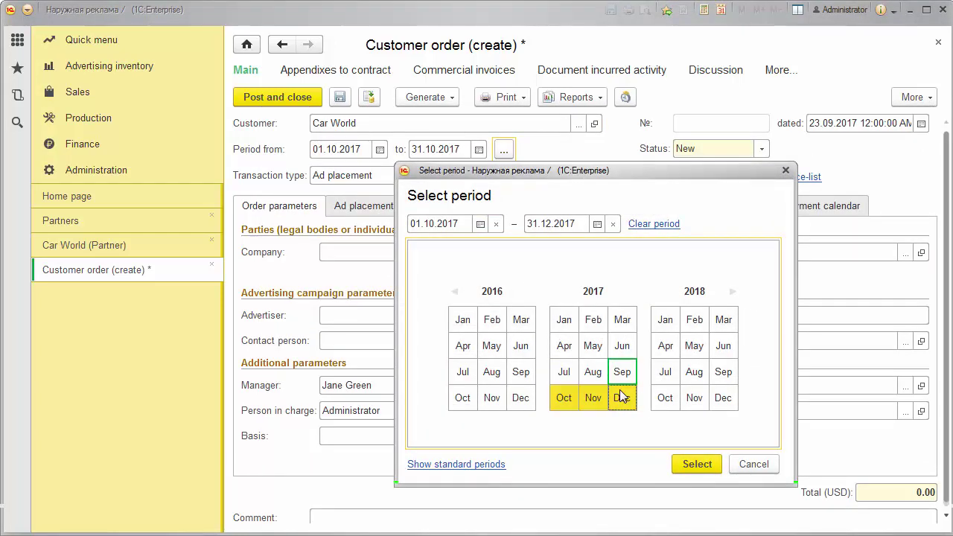
click(697, 463)
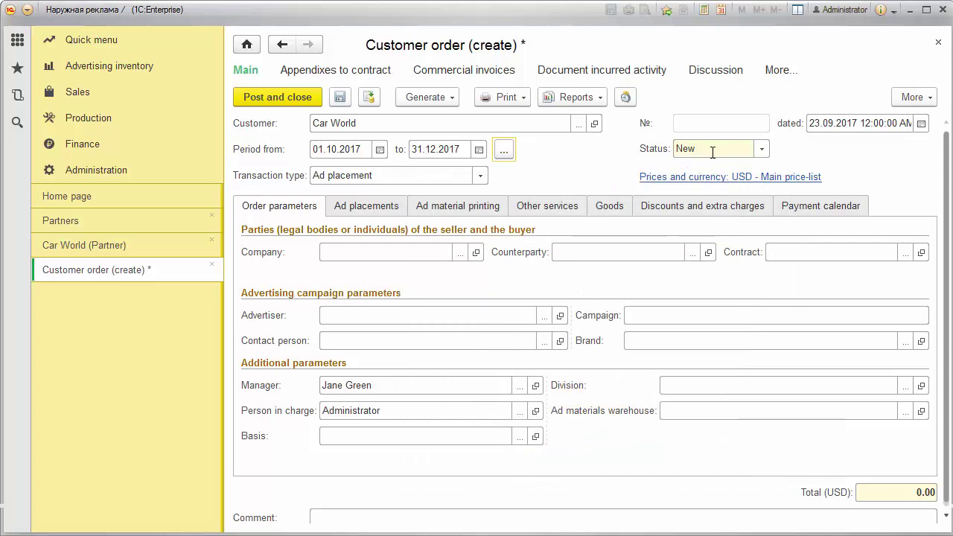
click(369, 98)
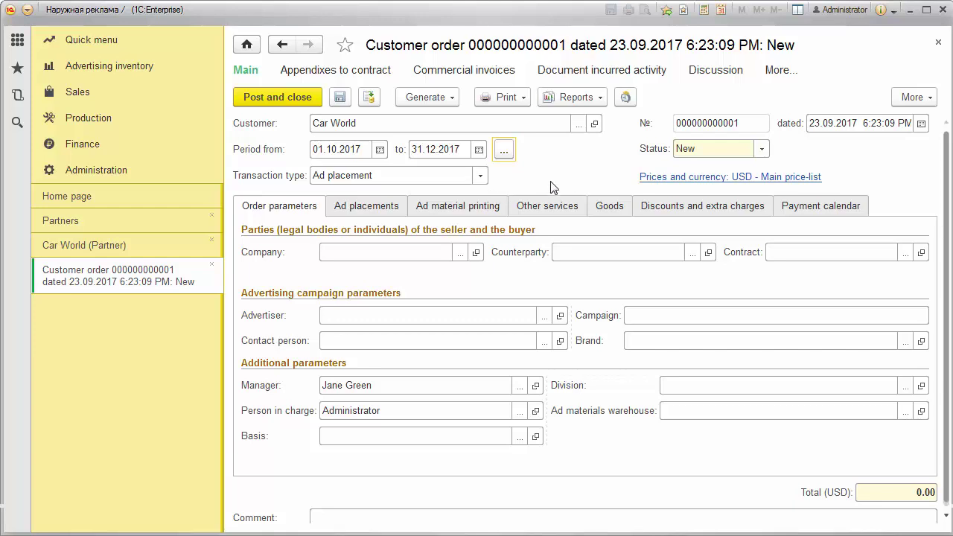
Step: Open media planning from the order's ad placements and look over the ad spaces at sides A and B
click(355, 211)
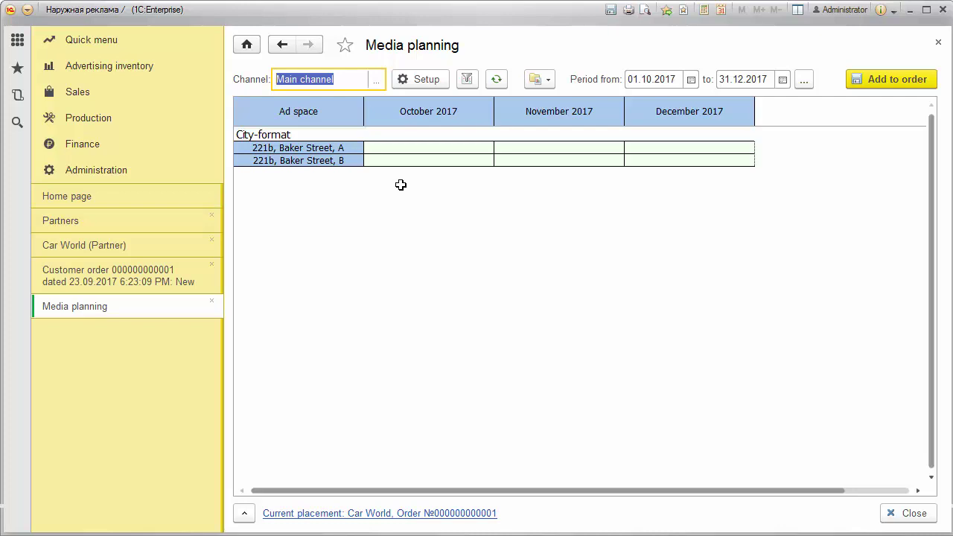
click(336, 147)
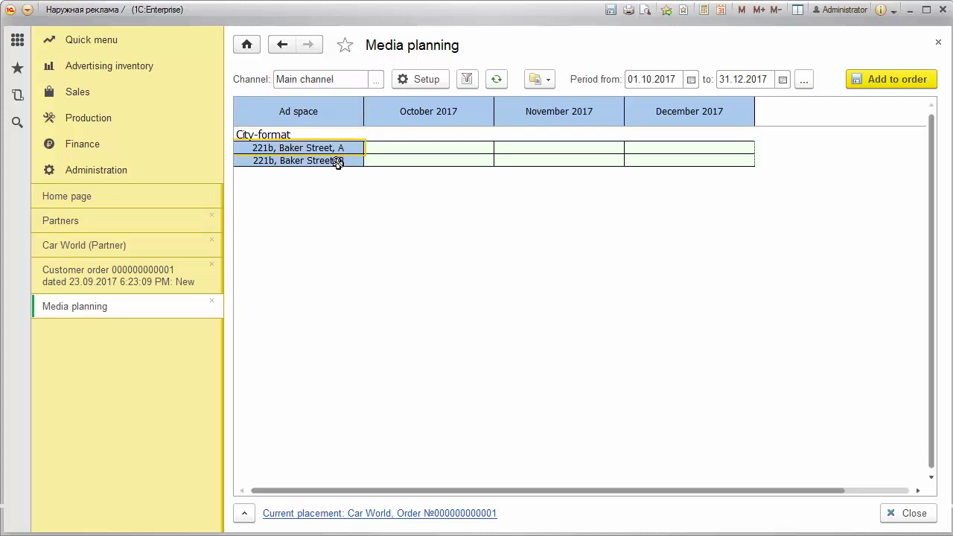
click(369, 148)
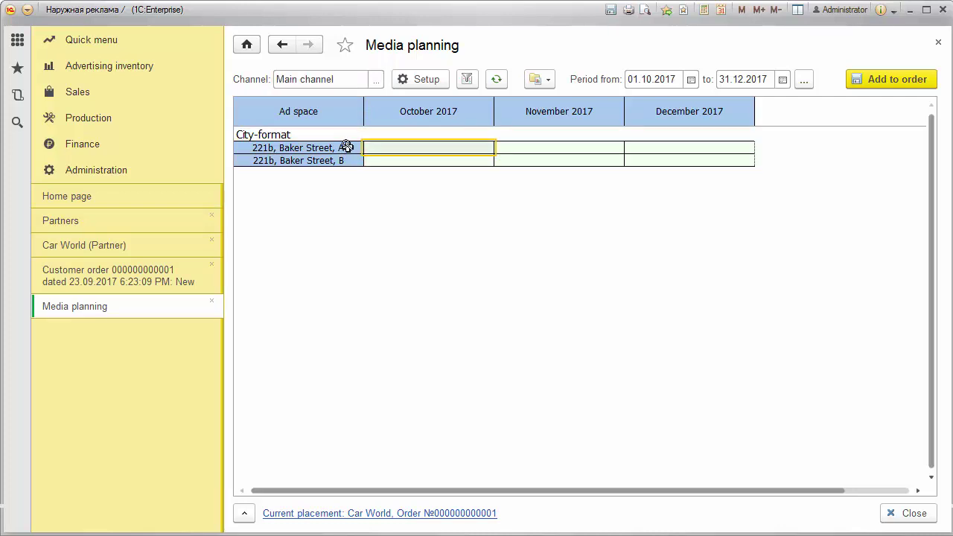
click(347, 147)
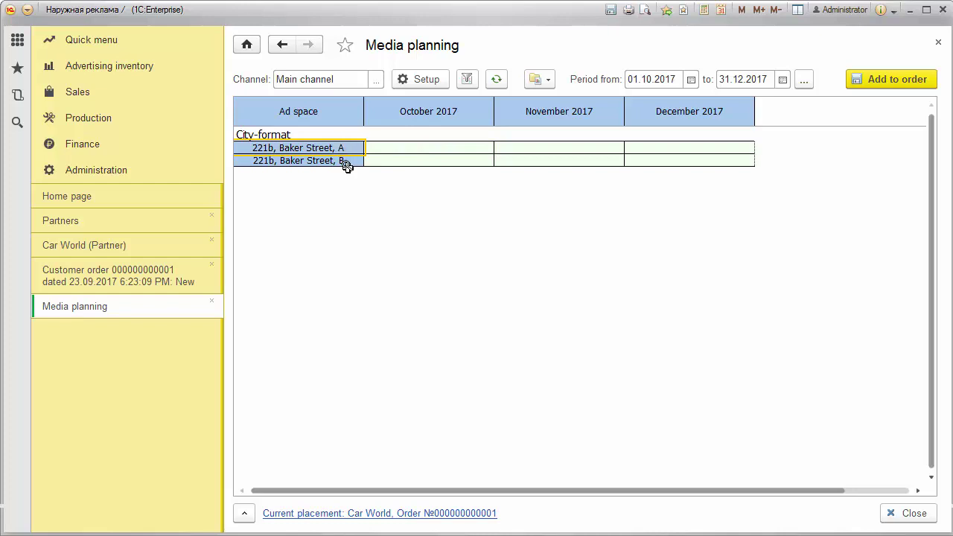
click(349, 160)
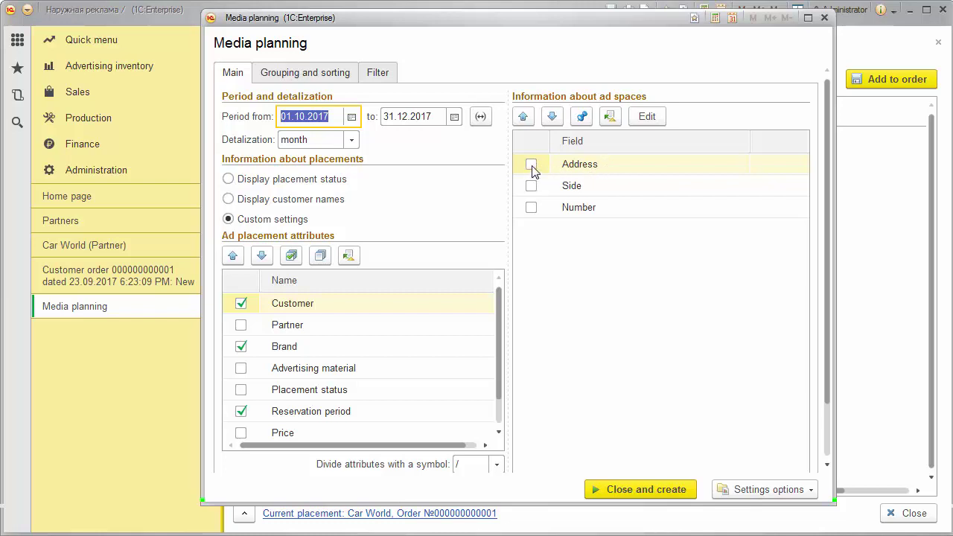
Step: Enable the Address, Side and Number fields for the ad space information in the media planning settings
scroll(530, 173, down, 2)
click(532, 100)
click(531, 121)
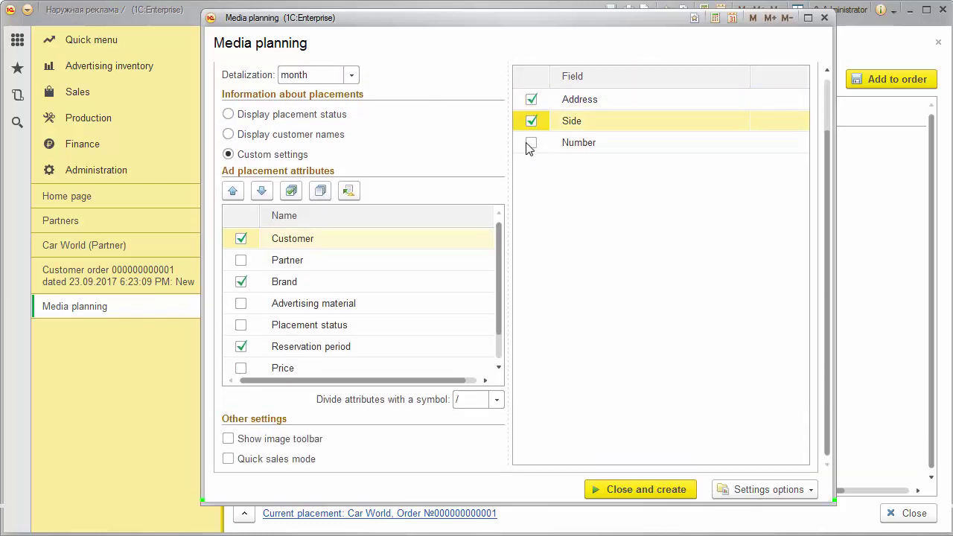
click(532, 144)
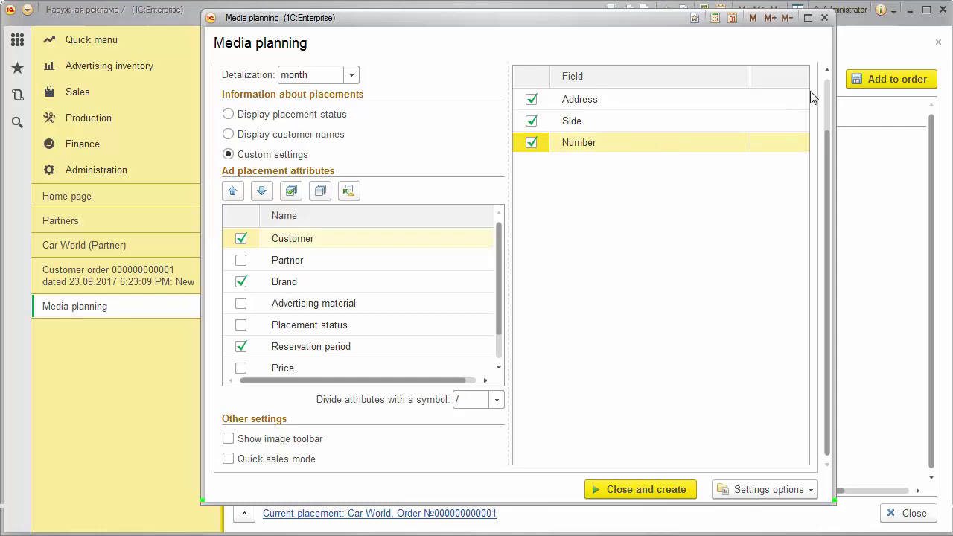
Step: Create an additional information field described as Price per month with the Min field width
scroll(826, 85, up, 2)
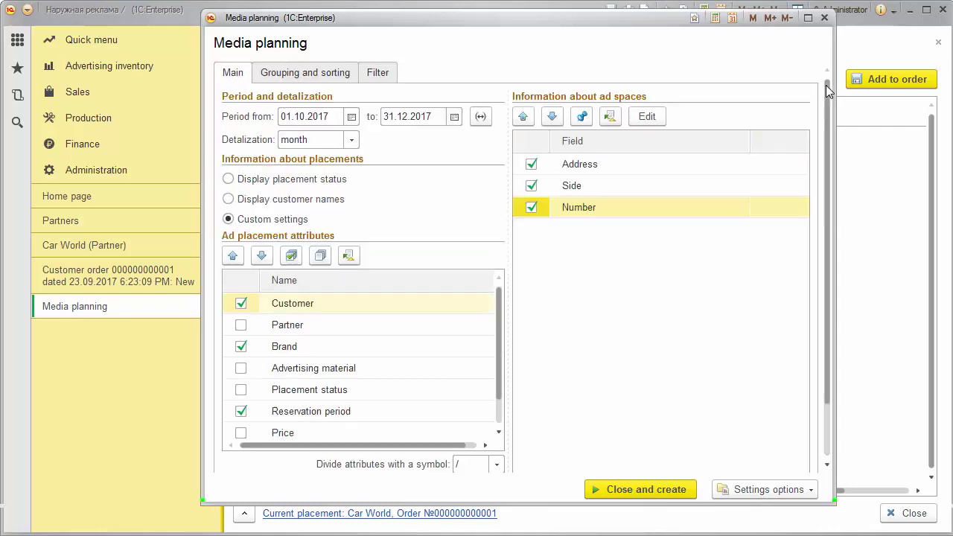
click(647, 117)
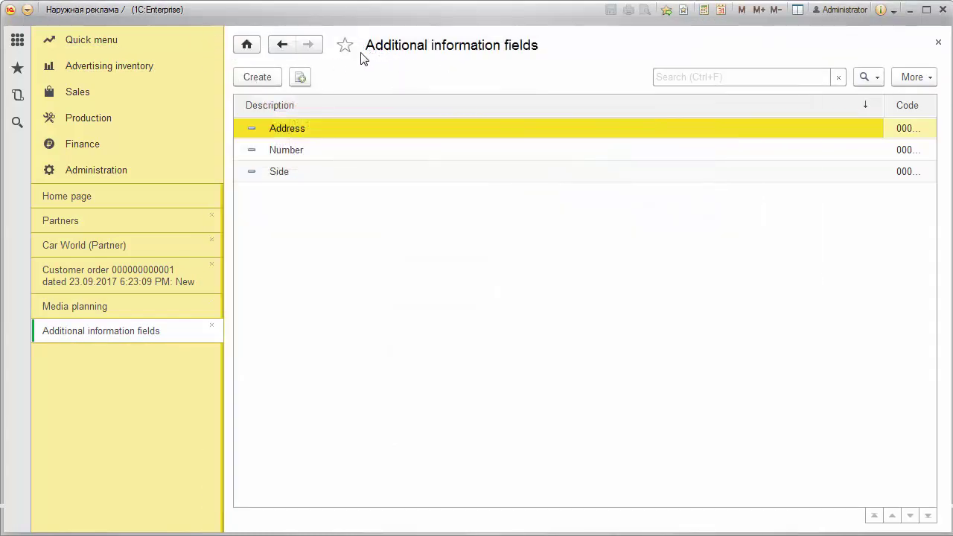
click(254, 71)
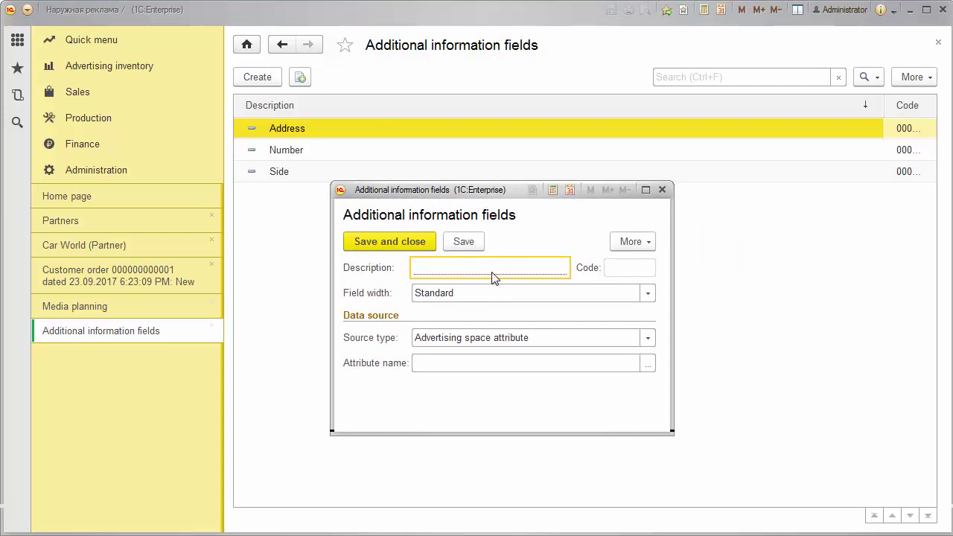
text(Price p)
text(re)
text( month)
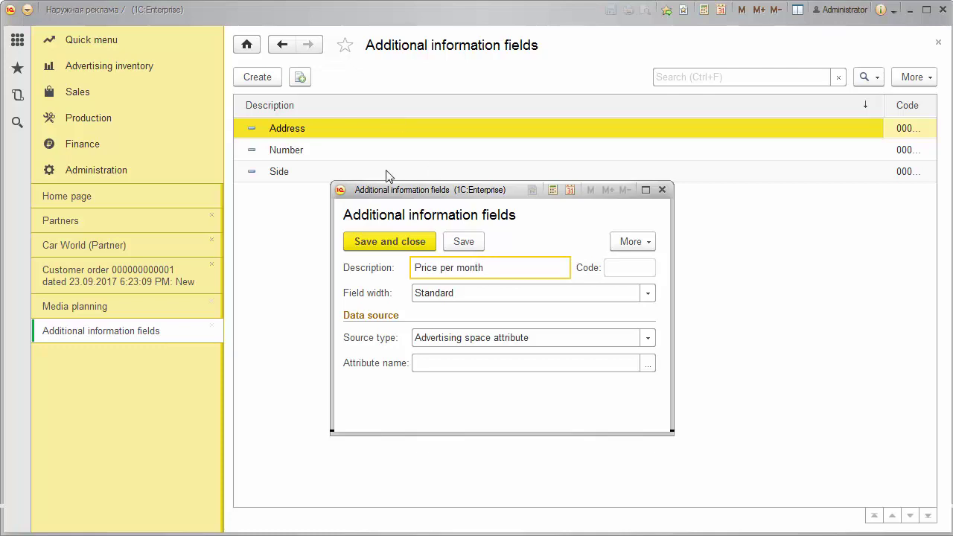
click(647, 299)
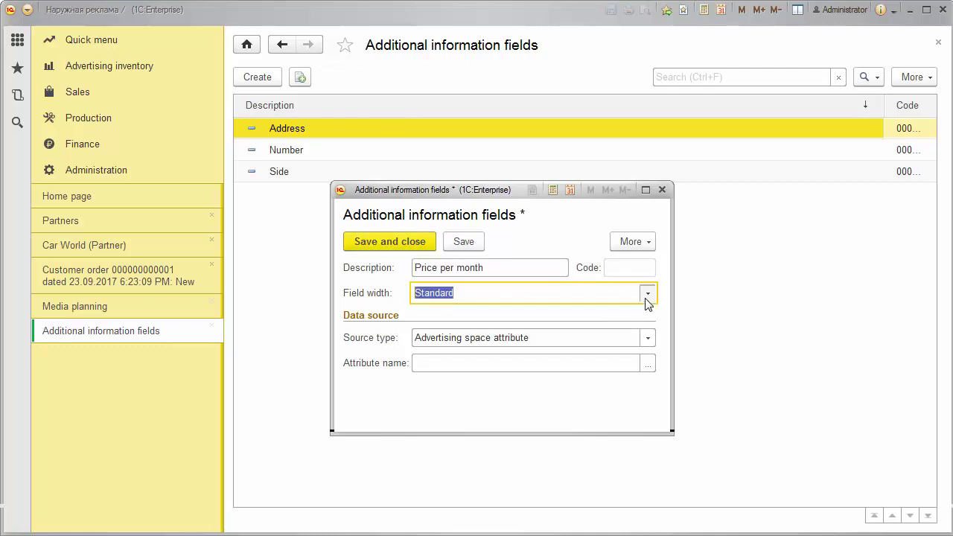
click(564, 319)
key(Tab)
Step: Set the field's source to Ad placement price with the Main price-list price type and month period, and save it
click(647, 337)
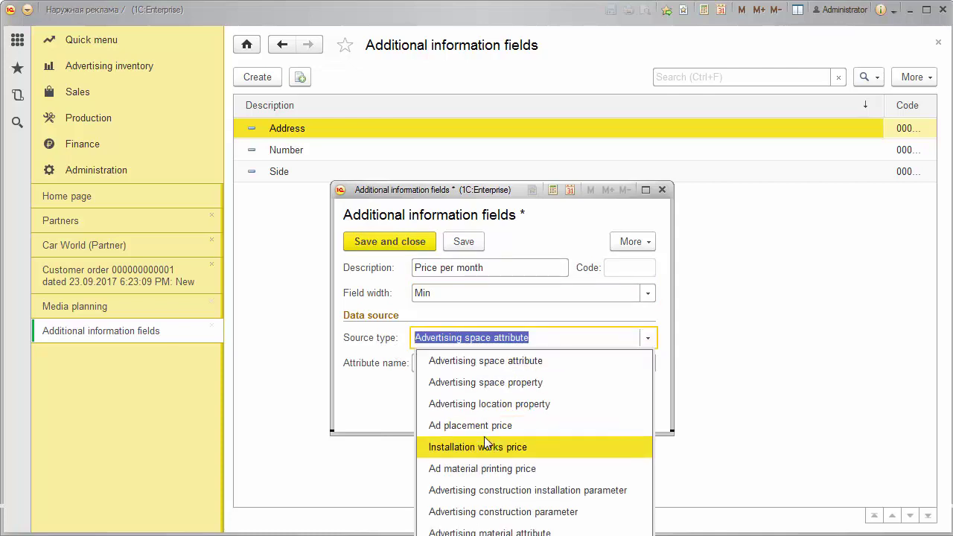
click(485, 430)
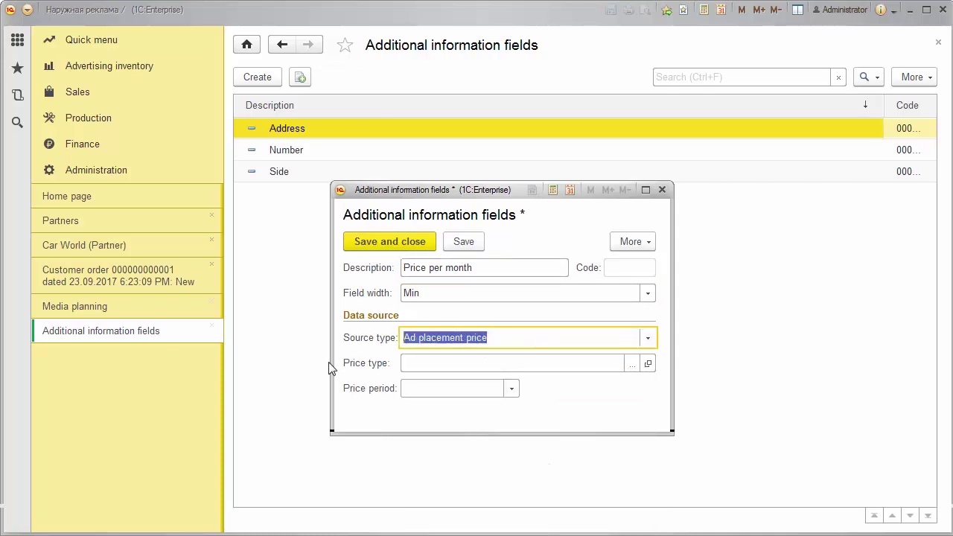
click(632, 364)
double_click(453, 224)
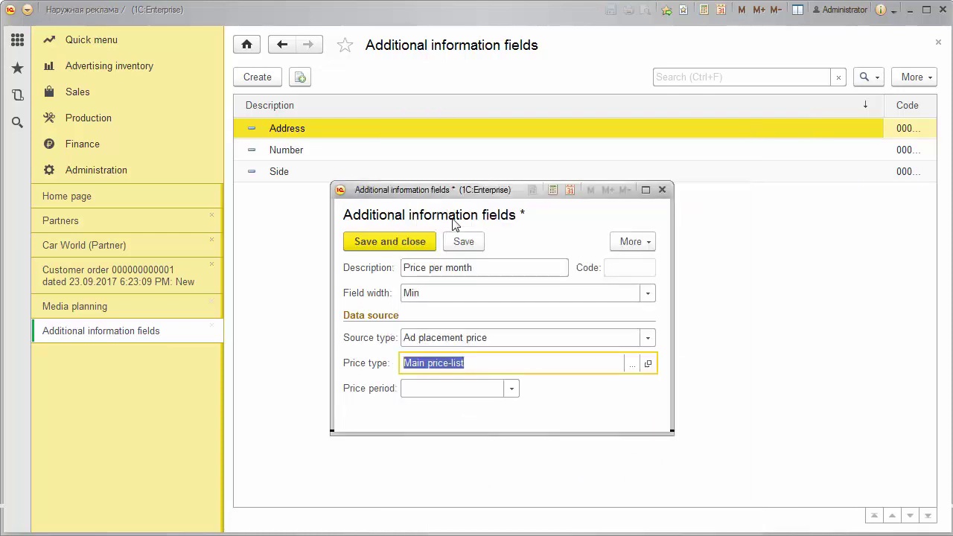
click(512, 389)
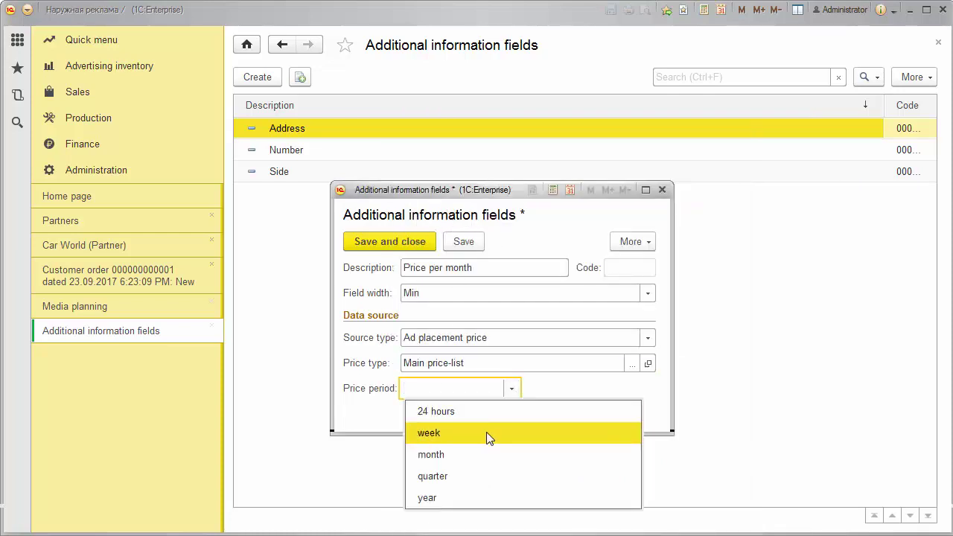
click(481, 454)
click(406, 243)
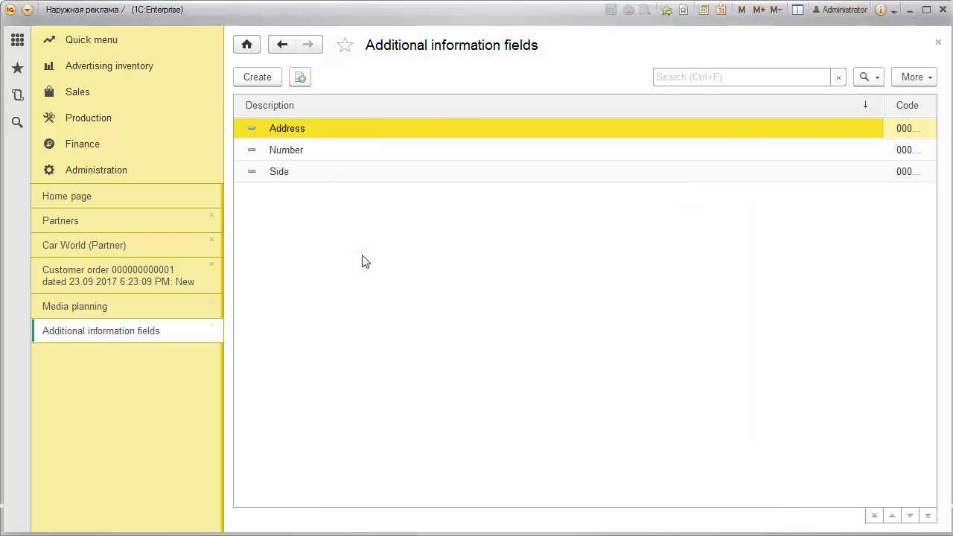
Step: Return to the media planning settings, enable the Price per month field and generate the plan with the chosen fields
click(938, 43)
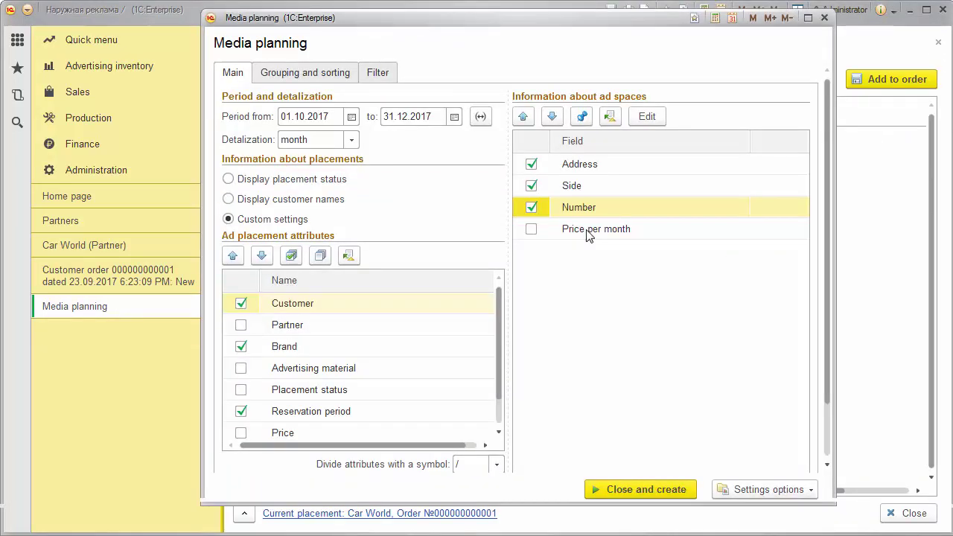
click(536, 230)
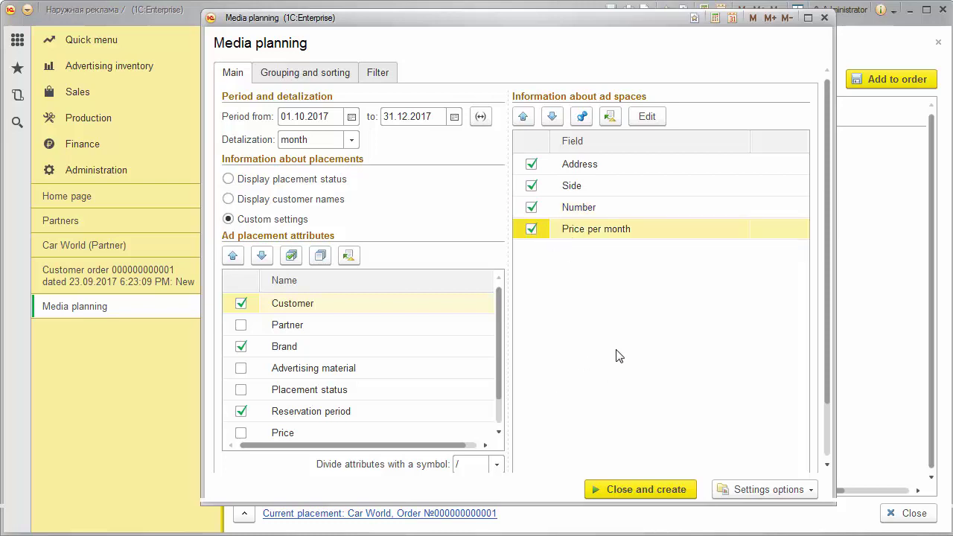
click(641, 490)
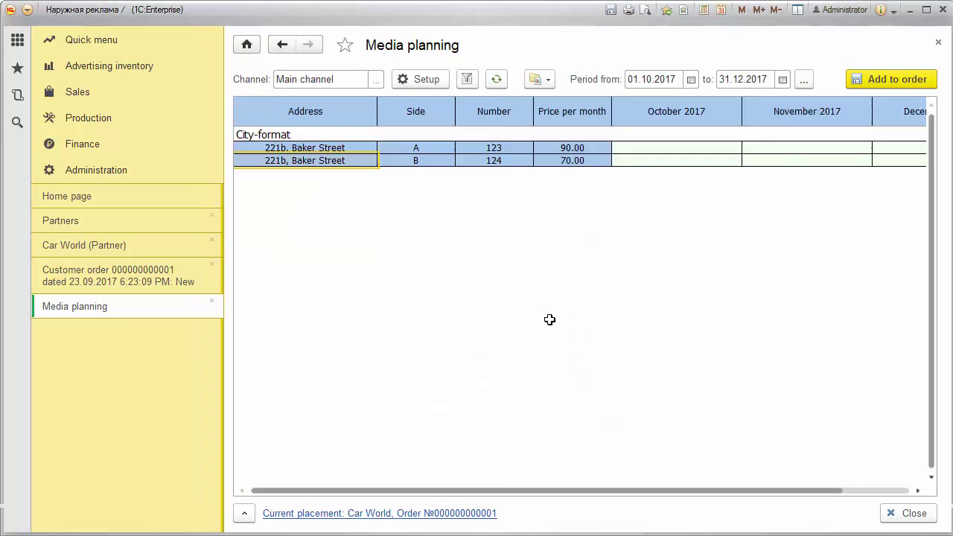
Step: Narrow the Address, Side and Number columns of the media plan
drag(376, 107, 348, 107)
drag(428, 104, 406, 104)
drag(485, 104, 462, 103)
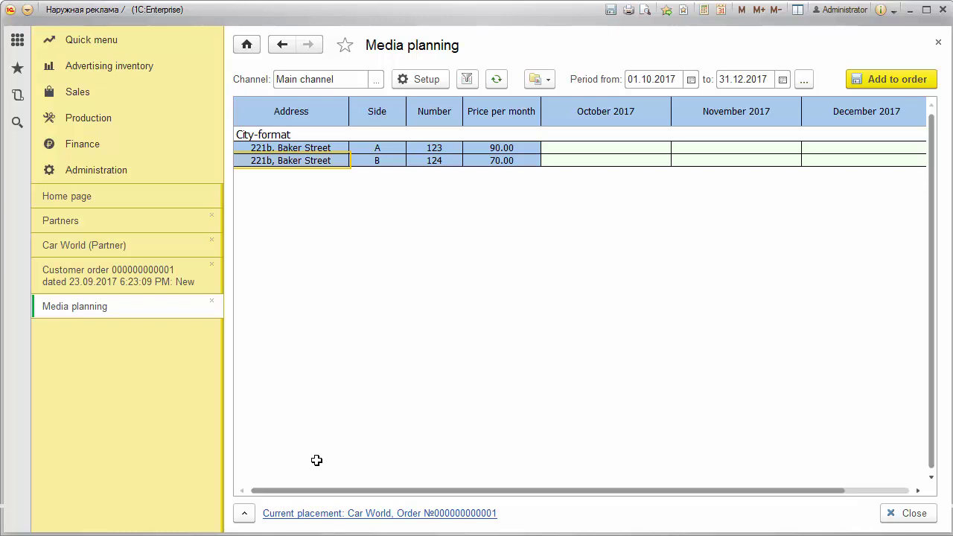
Step: Expand the current placement details and add the Car World new shop material to the placed ad materials
click(244, 513)
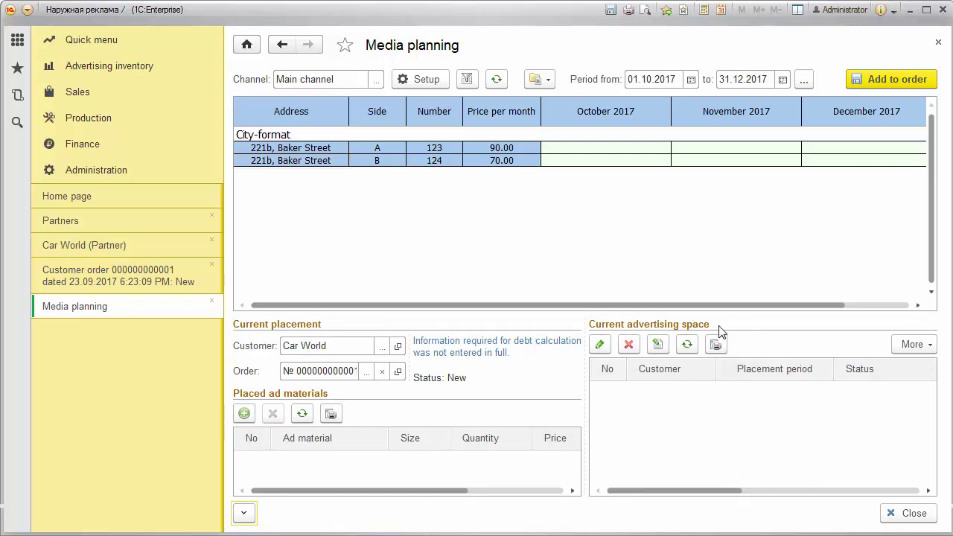
click(244, 413)
double_click(344, 218)
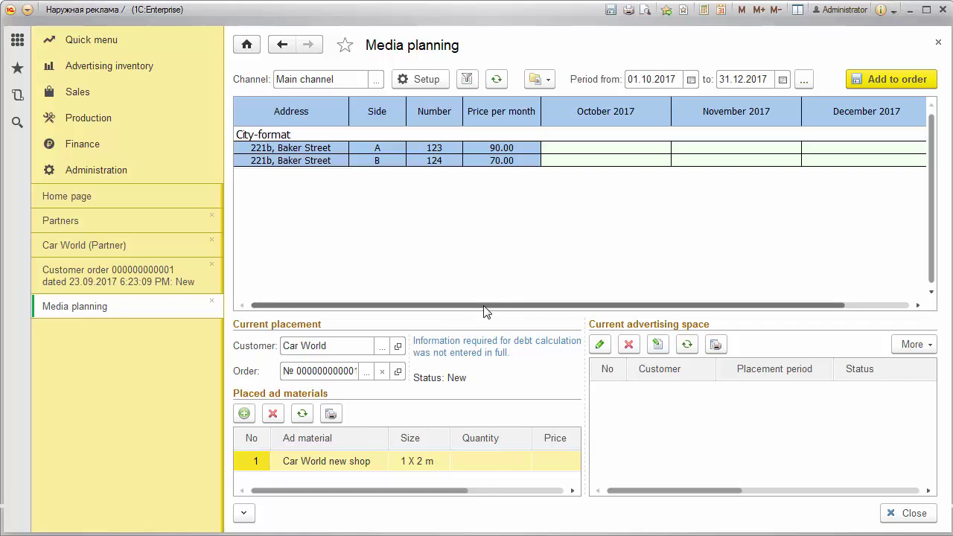
Step: Add and save a new October 2017 placement of the Car World new shop material on side A
drag(484, 306, 492, 305)
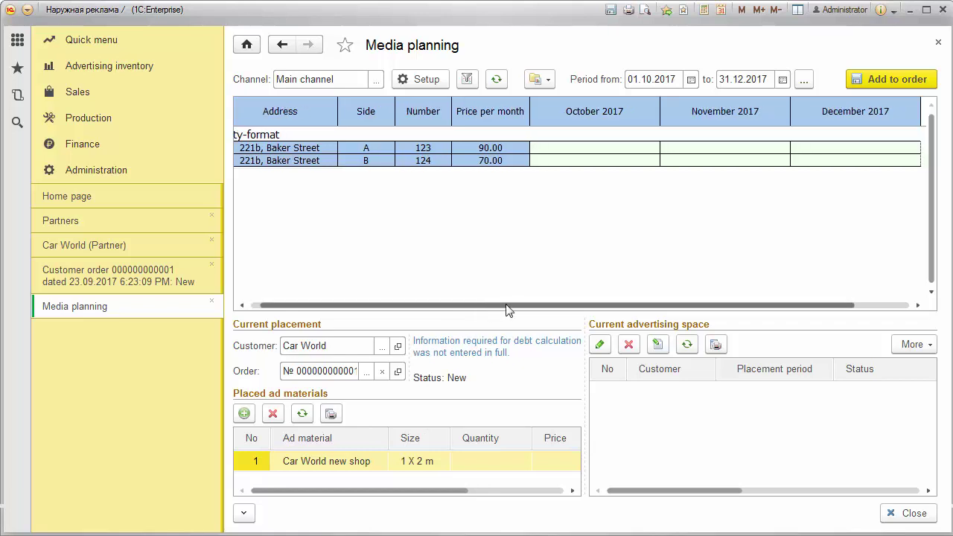
click(577, 148)
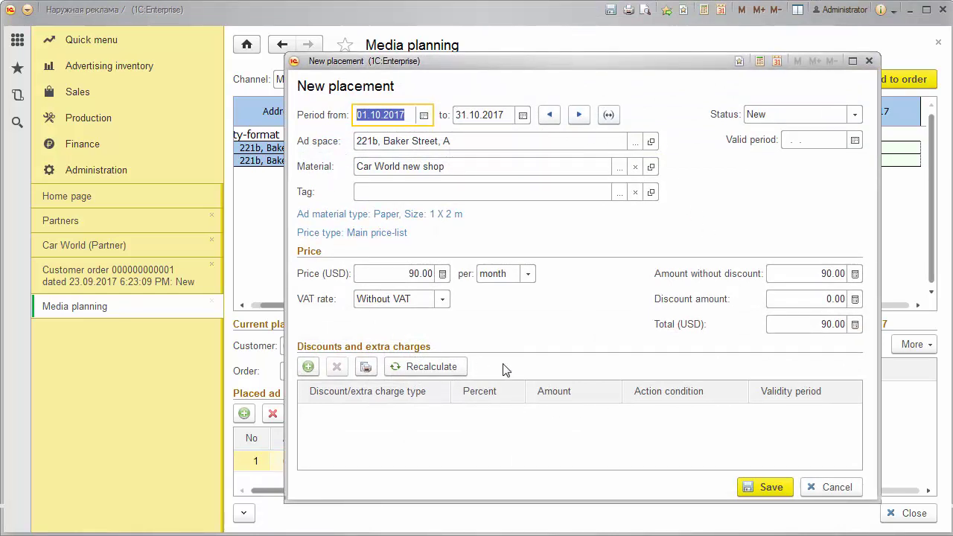
click(765, 483)
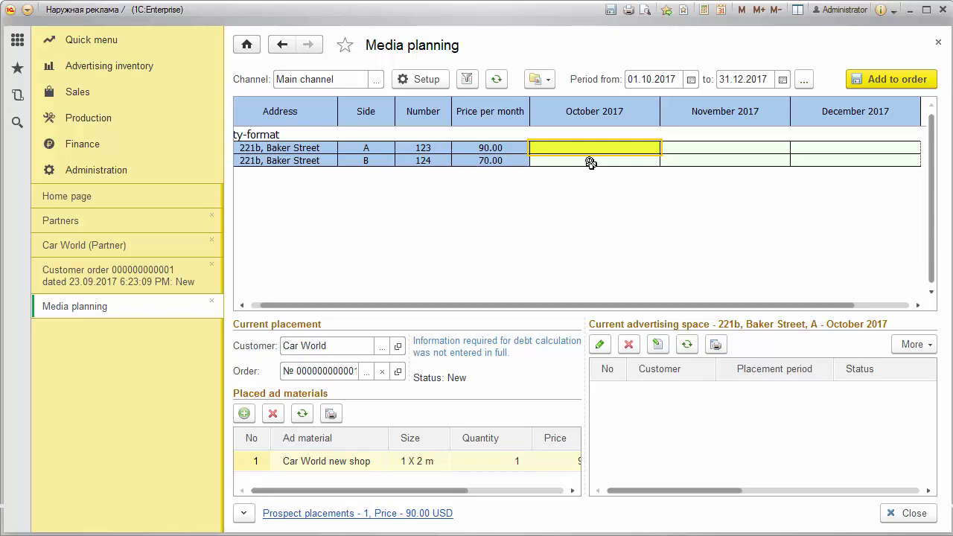
click(590, 163)
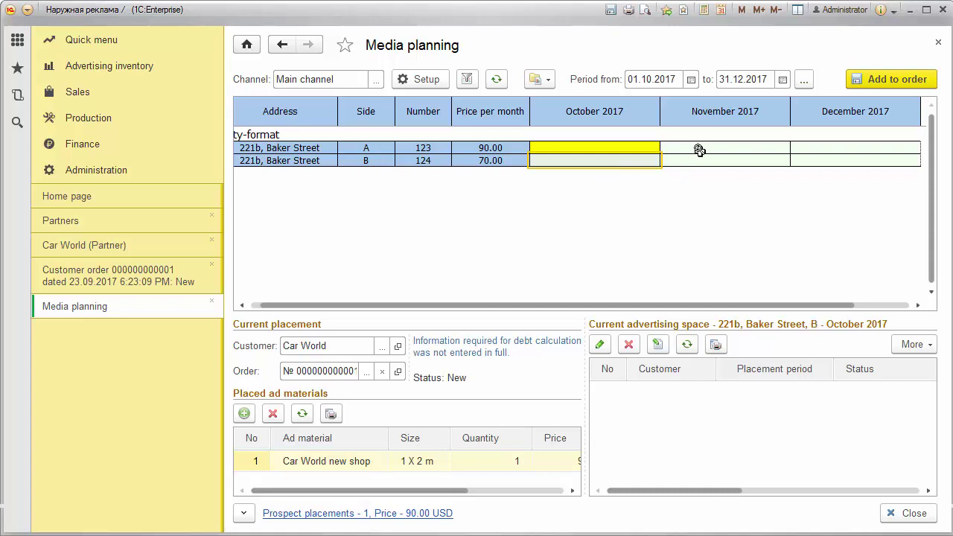
click(700, 151)
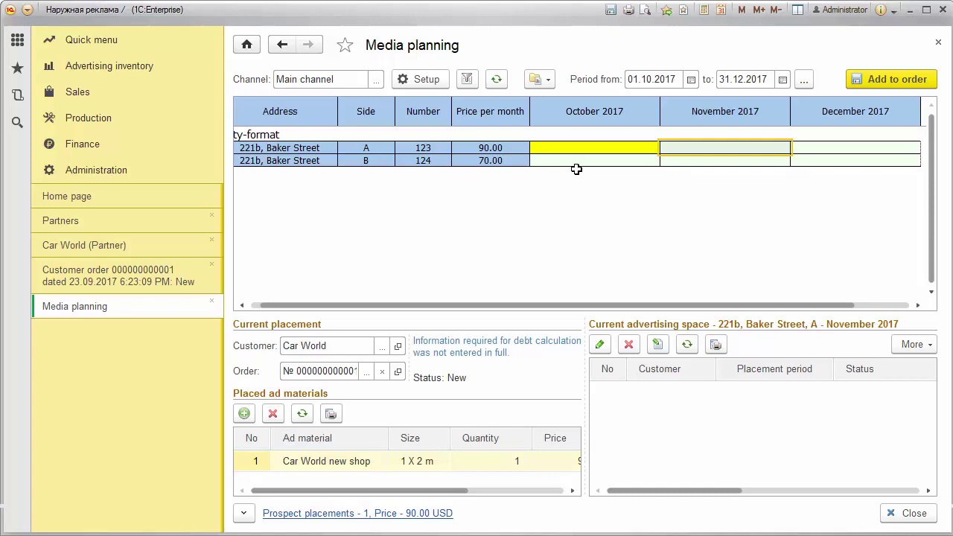
Step: Enable Quick sales mode in the media planning settings and regenerate the plan
click(435, 84)
scroll(476, 300, down, 2)
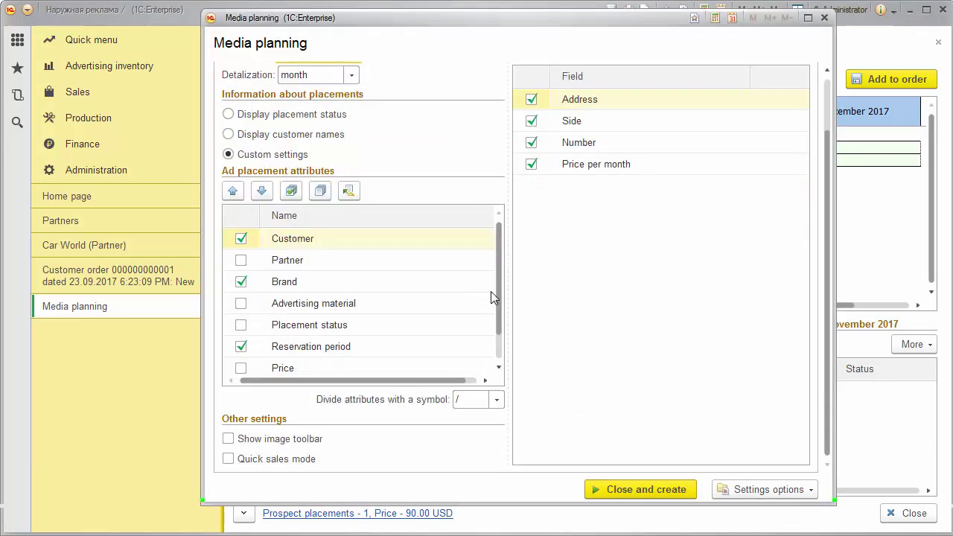
click(228, 460)
click(636, 490)
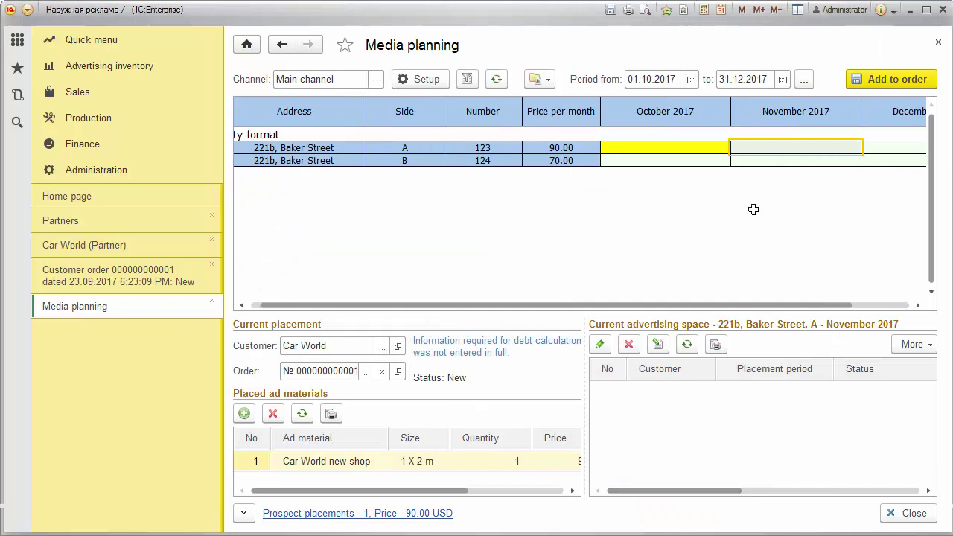
Step: Add placements on side B for October 2017 and on both sides for November and December 2017
click(691, 161)
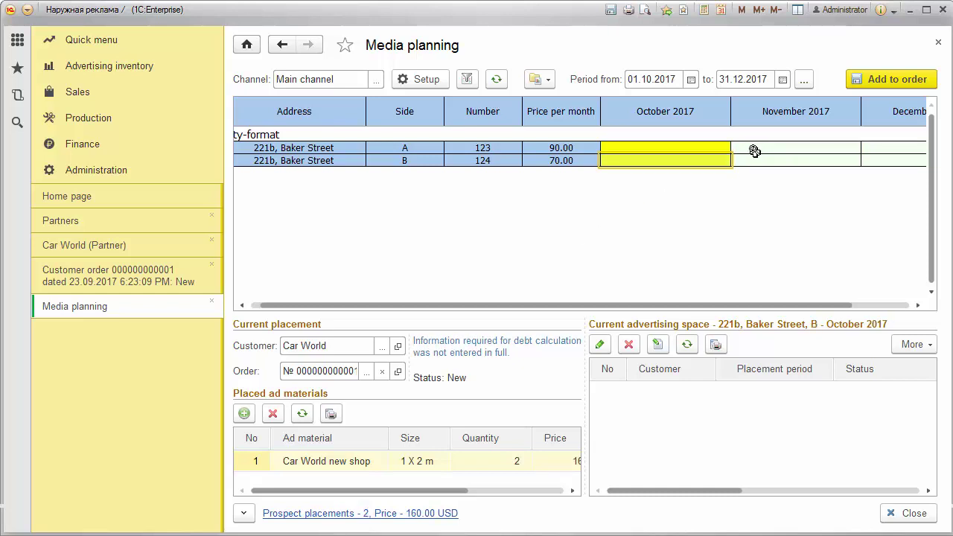
drag(760, 147, 872, 160)
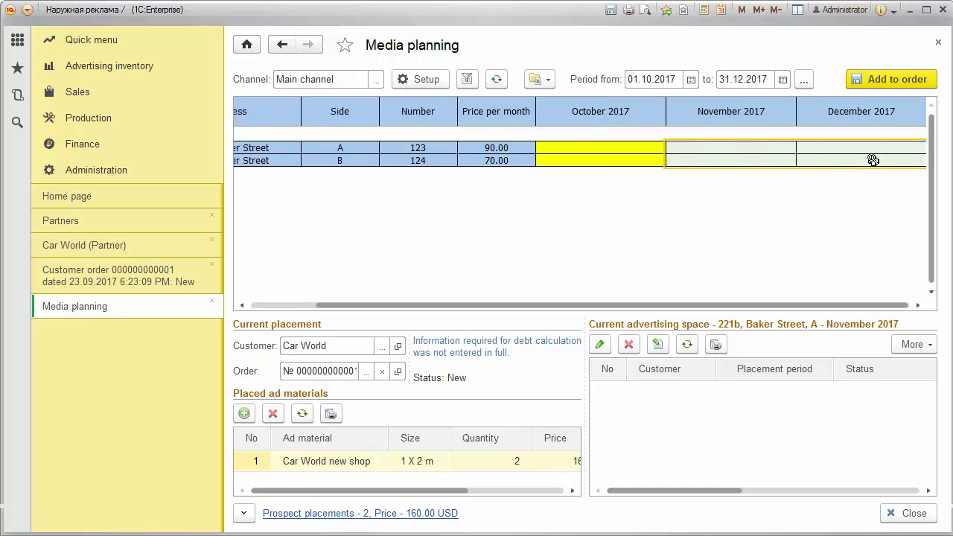
right_click(713, 149)
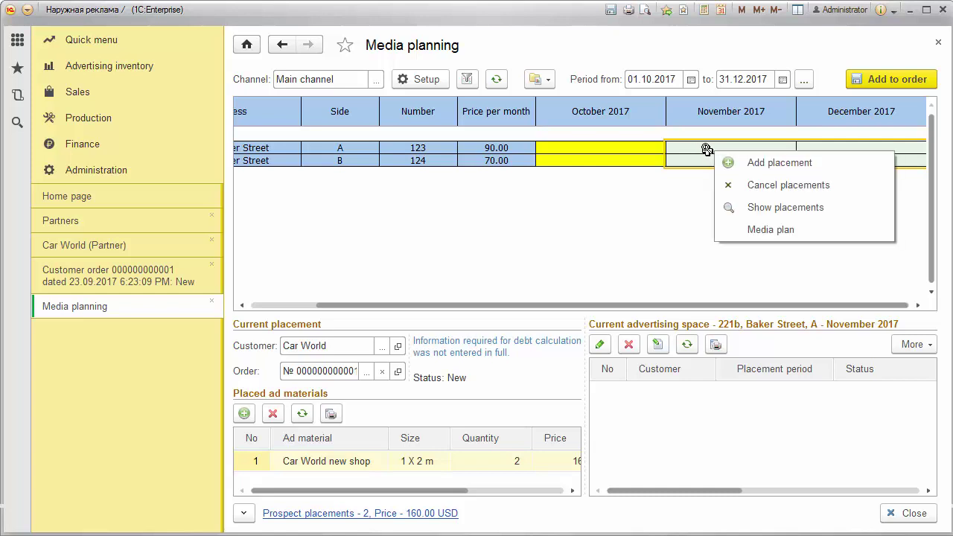
click(793, 160)
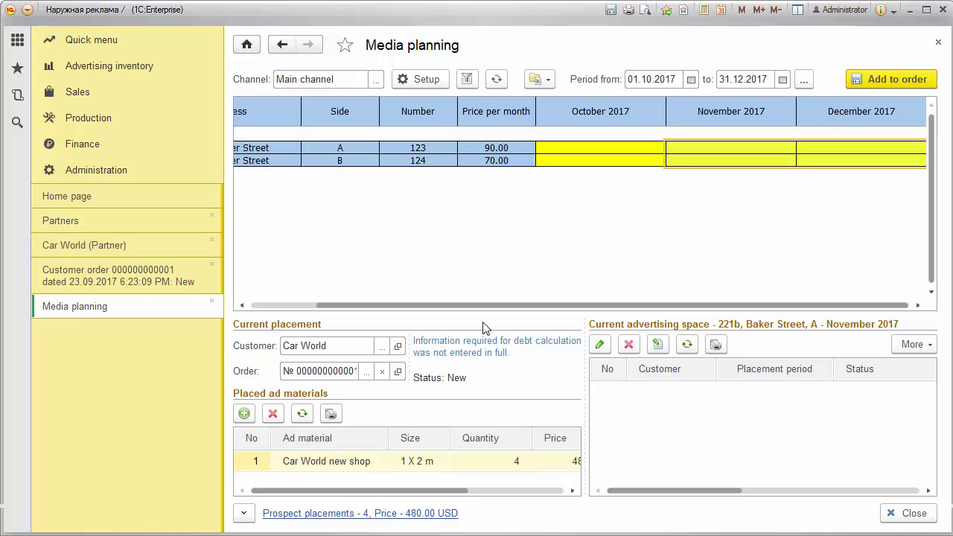
Step: Select the proposed placements on both sides for October to December 2017 and add them to the order
drag(482, 308, 400, 308)
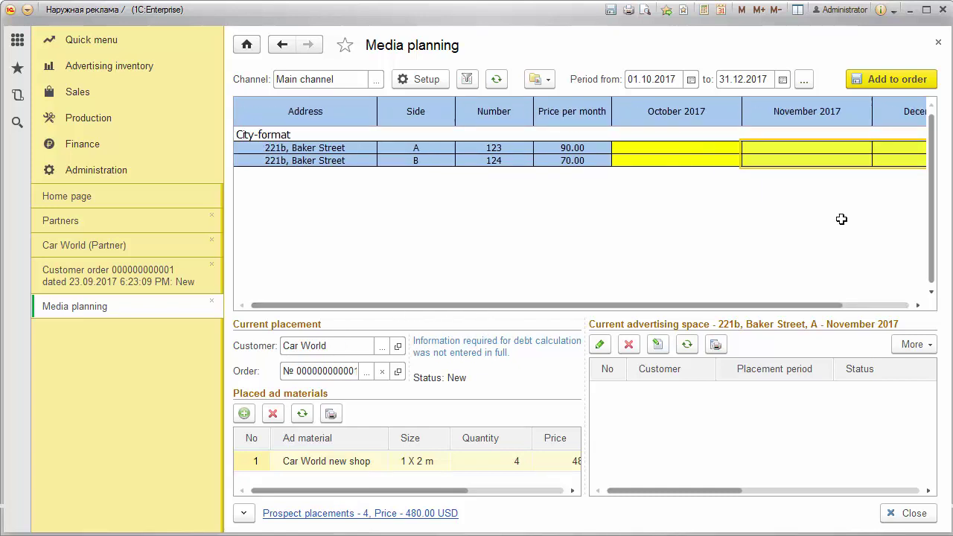
drag(649, 152, 889, 151)
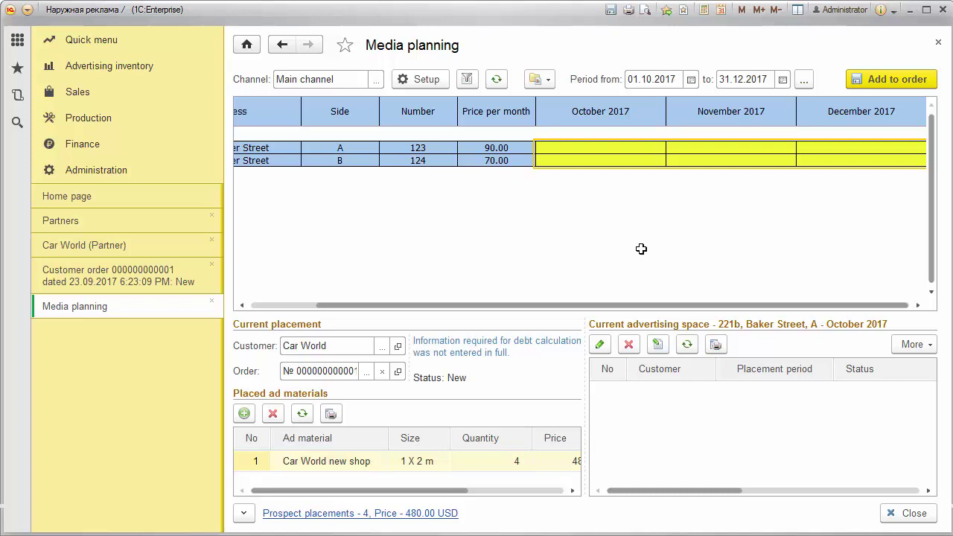
click(898, 78)
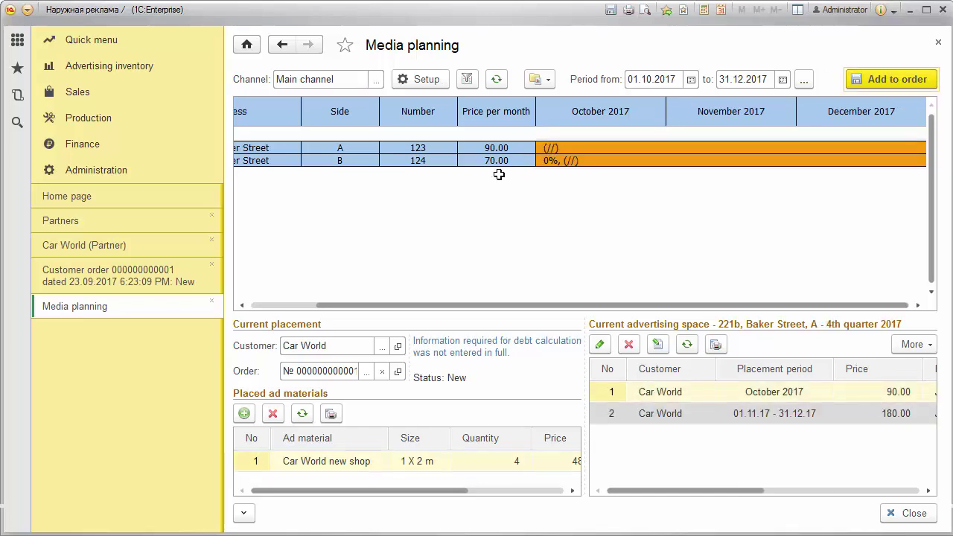
Step: Return to the customer order and check each of its ad placement rows
click(162, 273)
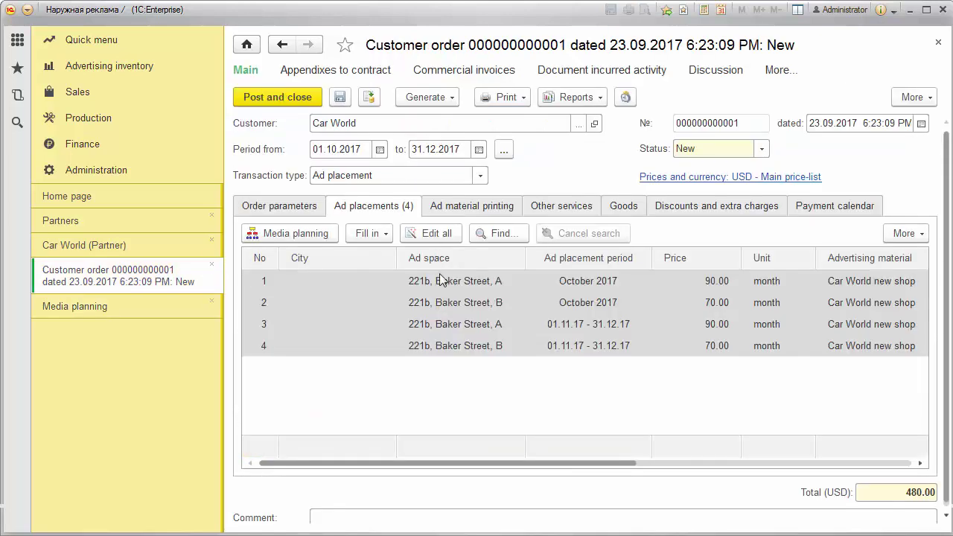
click(441, 281)
click(447, 307)
click(448, 326)
click(452, 347)
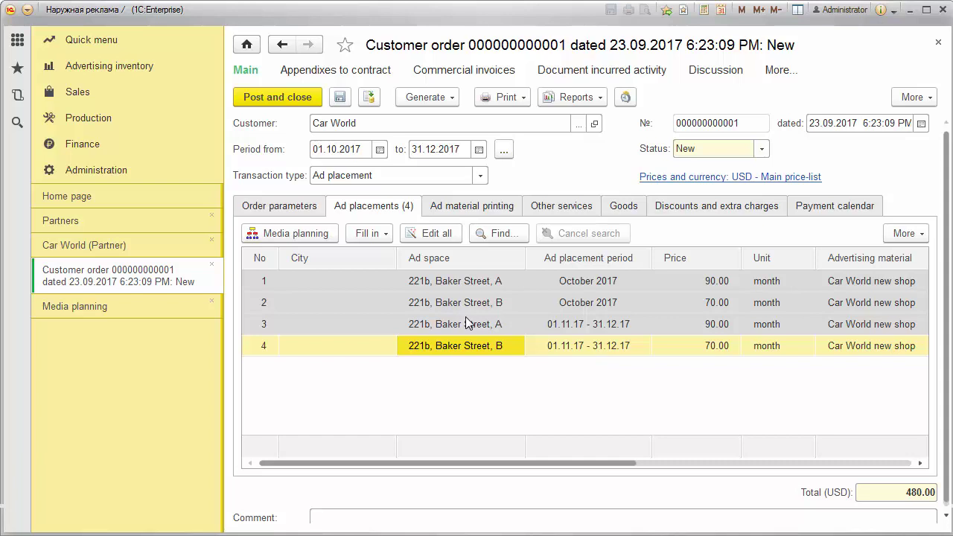
Step: Generate the order's printable media plan for 01.10.2017 to 31.12.2017, detailed by month and grouped by placement channels
click(510, 97)
click(514, 119)
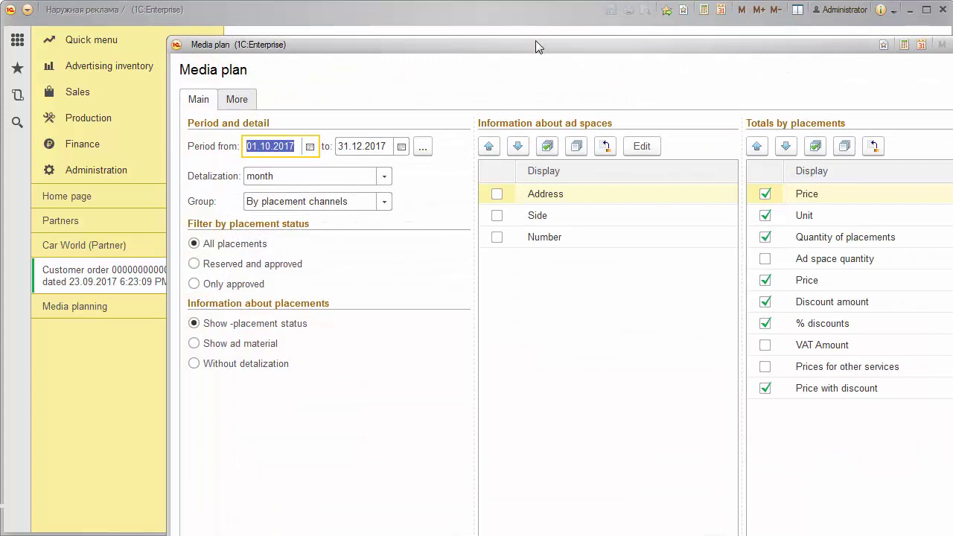
drag(535, 40, 464, 19)
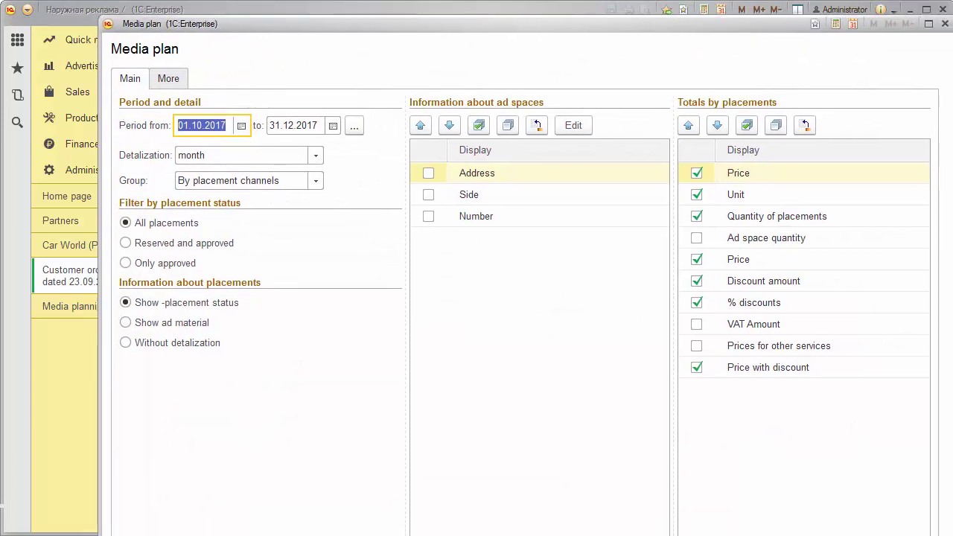
drag(207, 517, 208, 507)
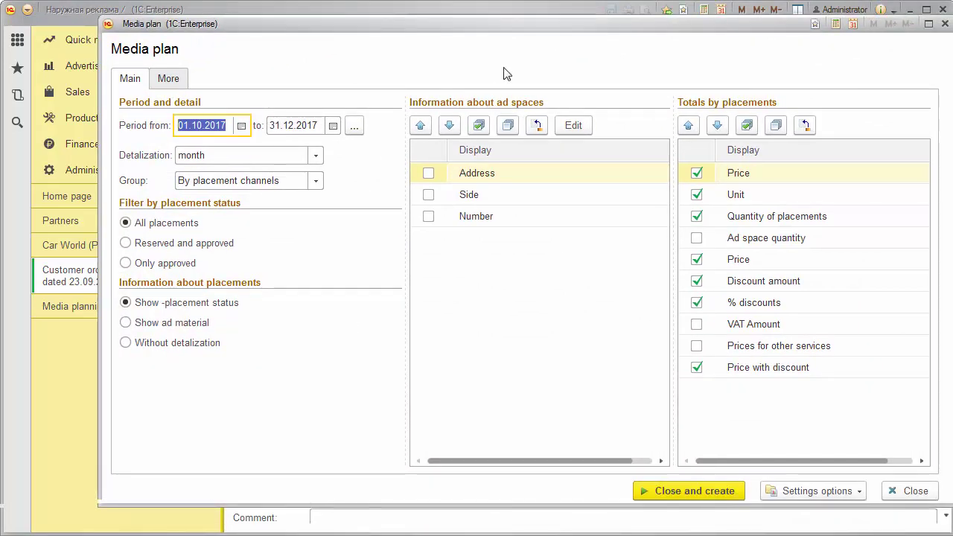
drag(534, 29, 491, 33)
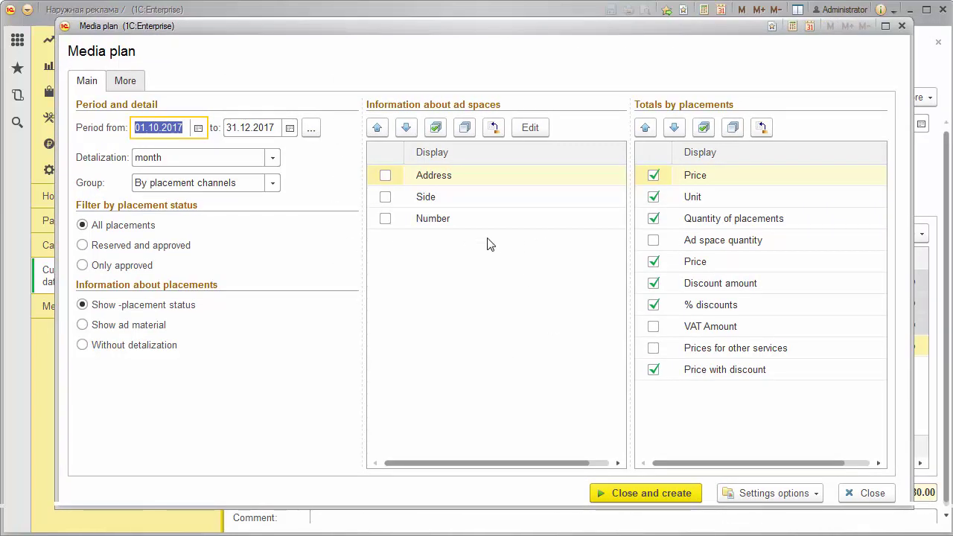
click(665, 497)
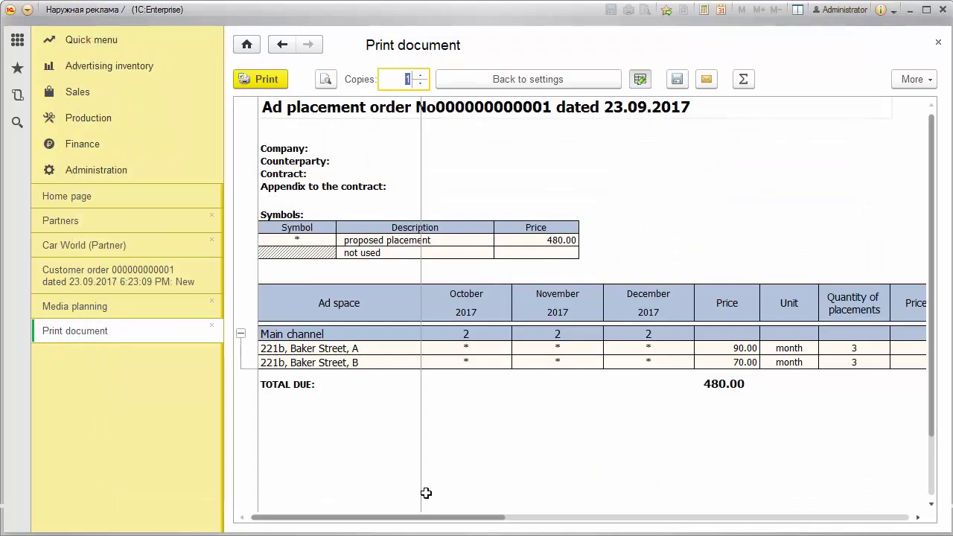
Step: Review the printable media plan, close it and the media planning form, and return to the customer order
mouse_move(435, 518)
mouse_down()
mouse_move(604, 525)
mouse_move(419, 526)
mouse_up()
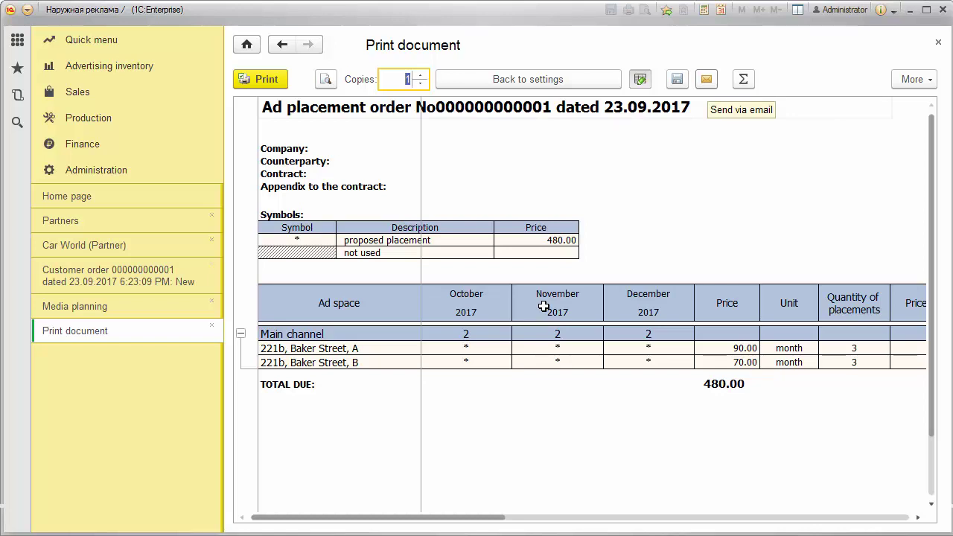
click(939, 42)
click(212, 301)
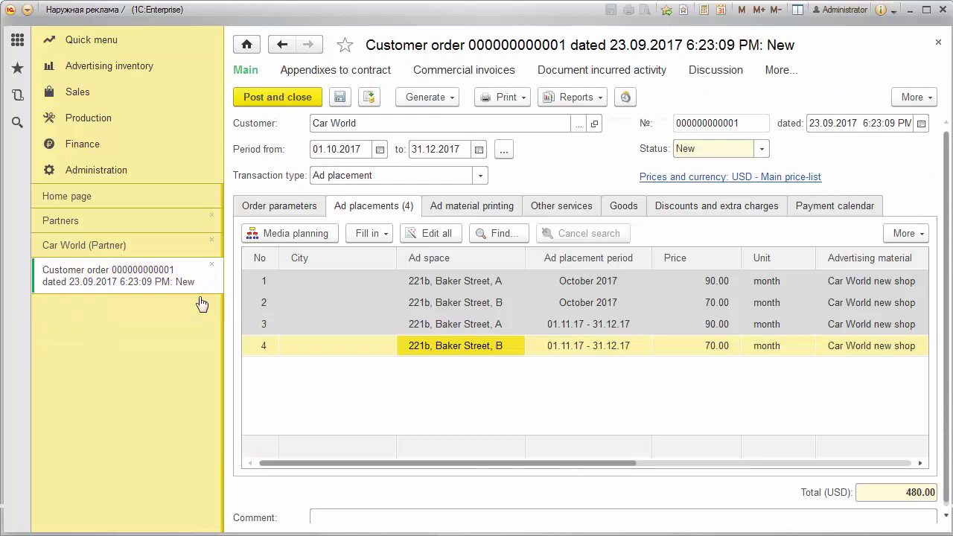
Step: Set the customer order's status to Approved, try to post it and dismiss the messages
click(759, 150)
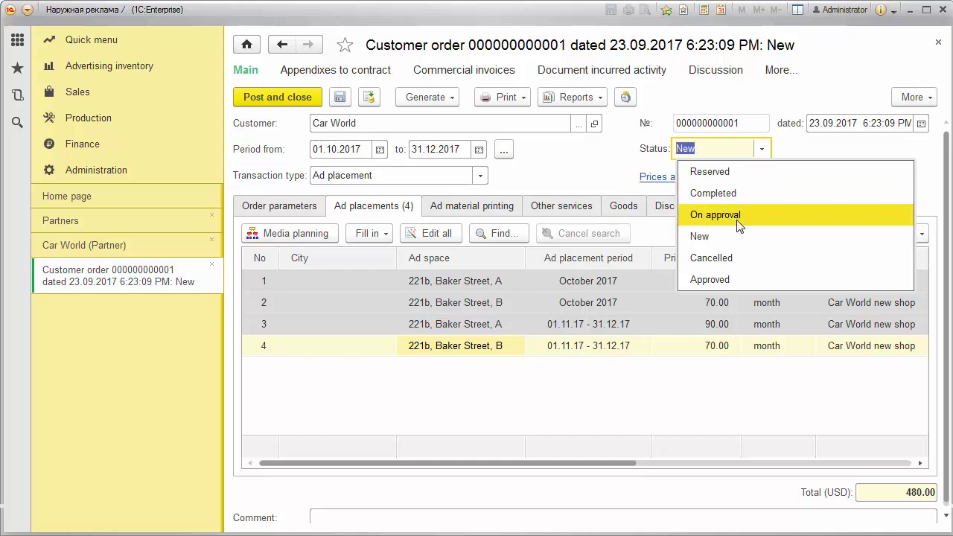
click(709, 280)
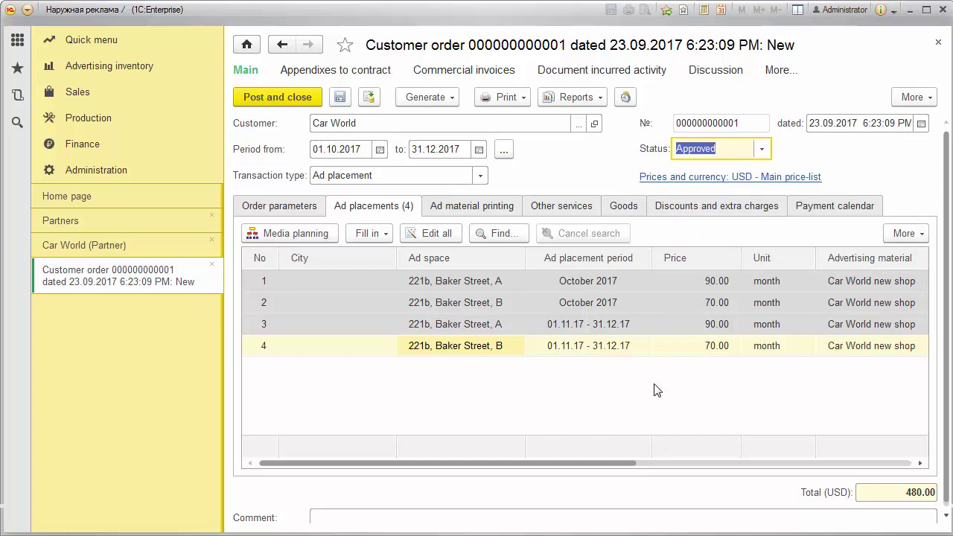
click(368, 98)
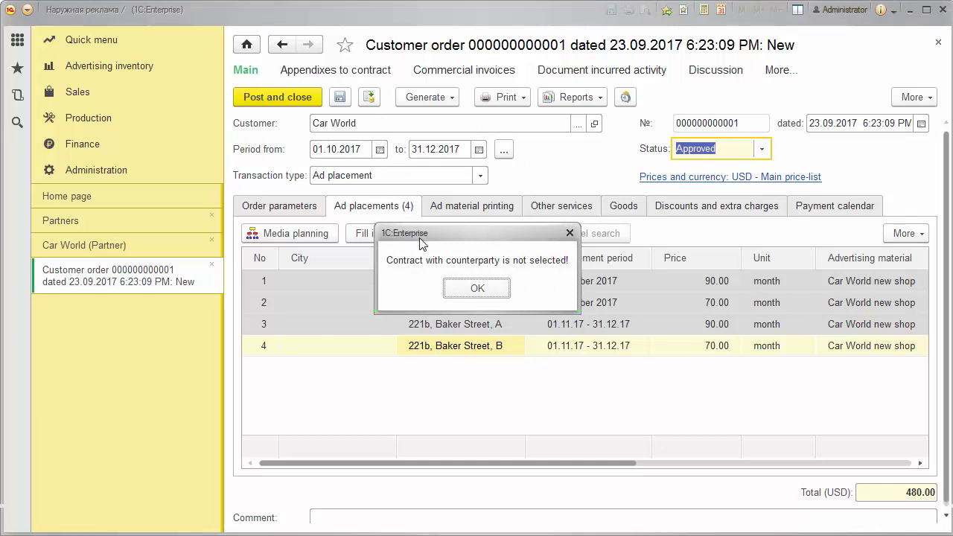
click(472, 291)
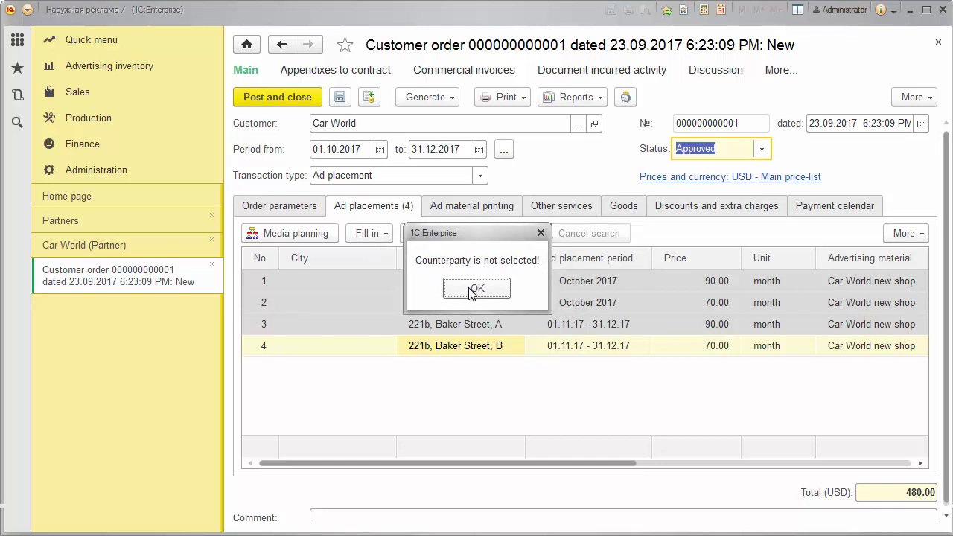
click(470, 289)
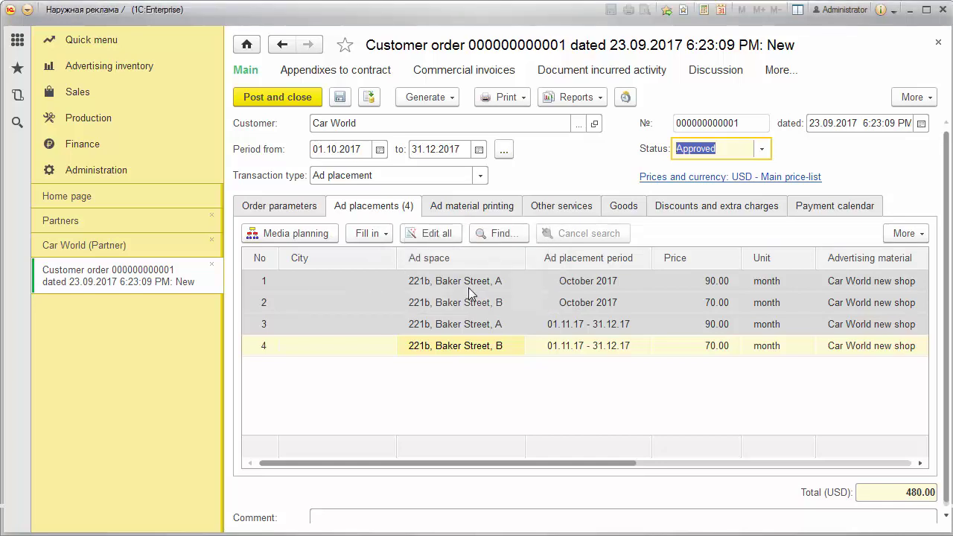
Step: Fill in the order's parties with company Advertising Agency, counterparty Car World Co., Ltd. and contract Advertising services agreement
click(287, 210)
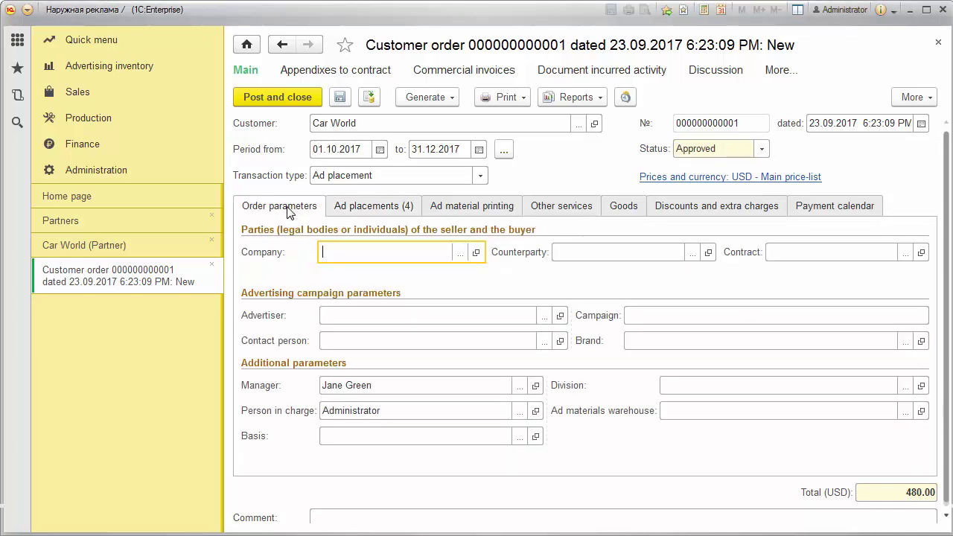
click(460, 254)
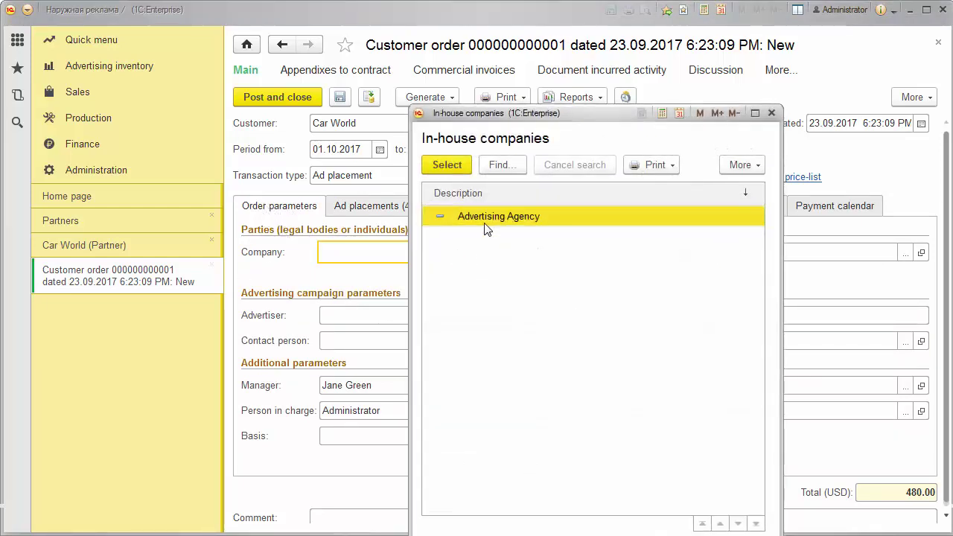
double_click(494, 219)
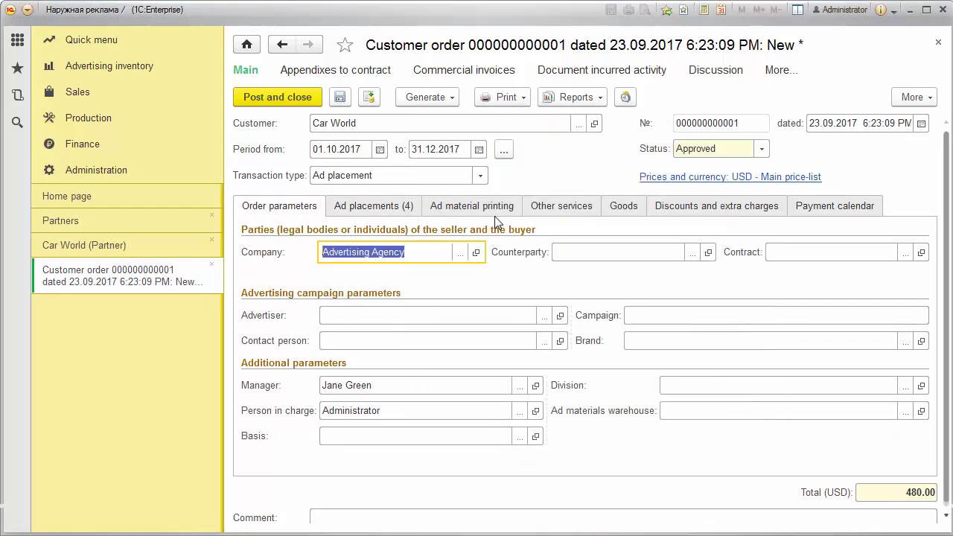
click(691, 253)
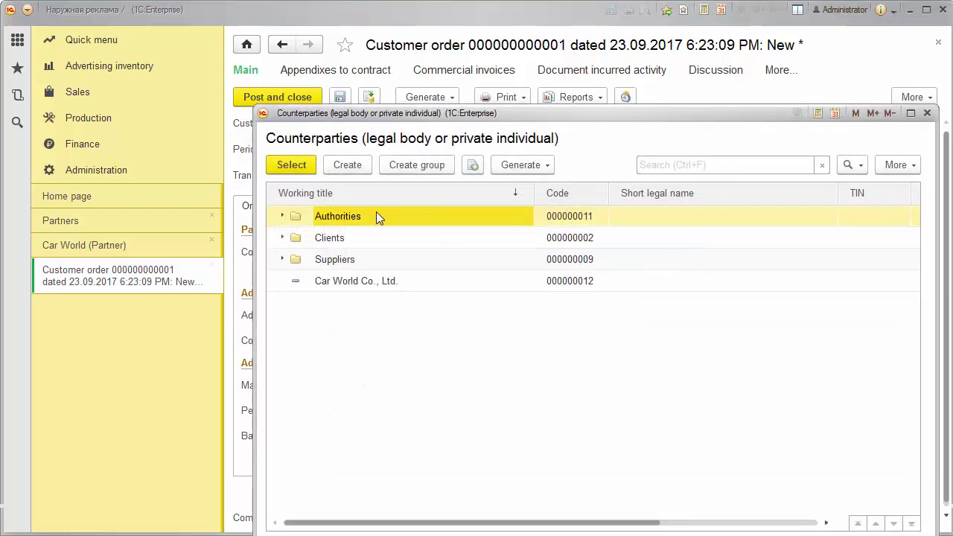
double_click(359, 287)
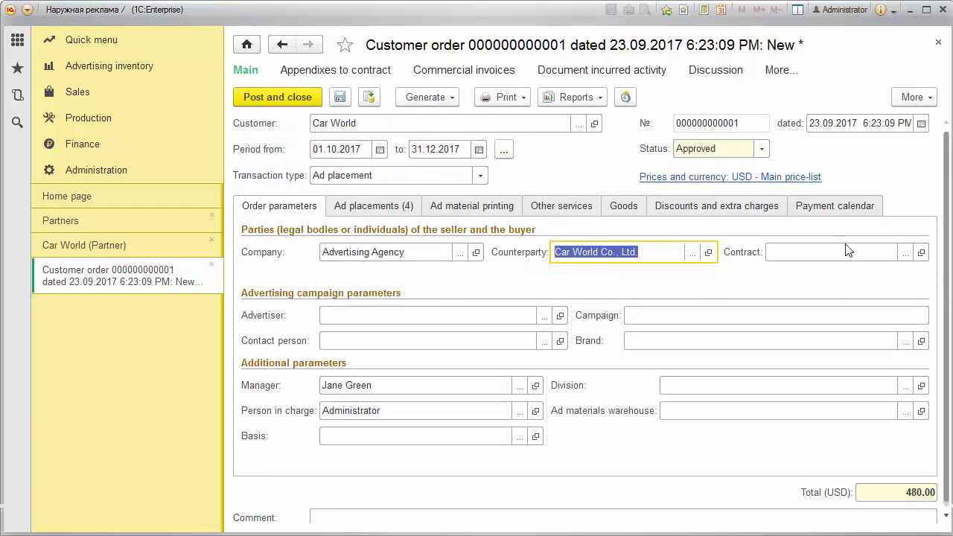
click(905, 254)
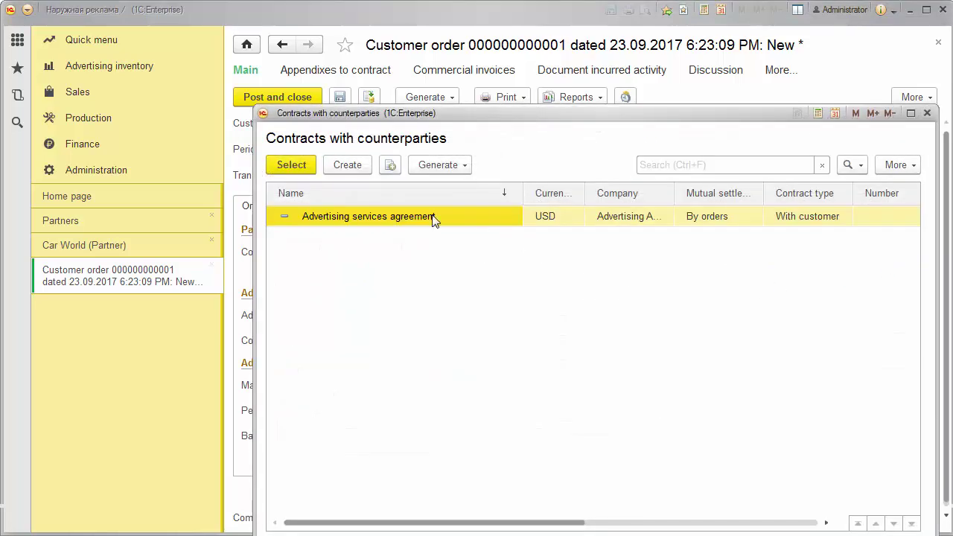
double_click(400, 216)
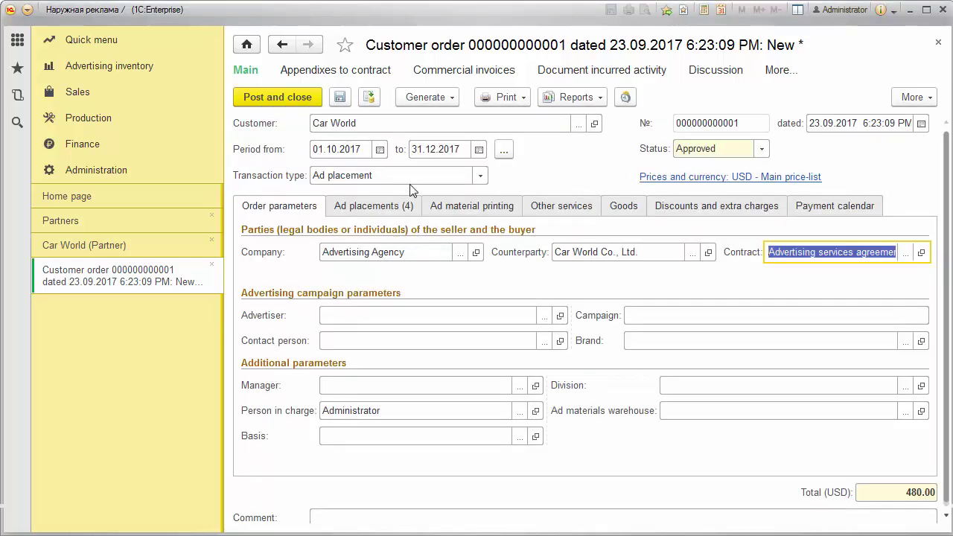
Step: Post the approved customer order and display its payment calendar
click(370, 98)
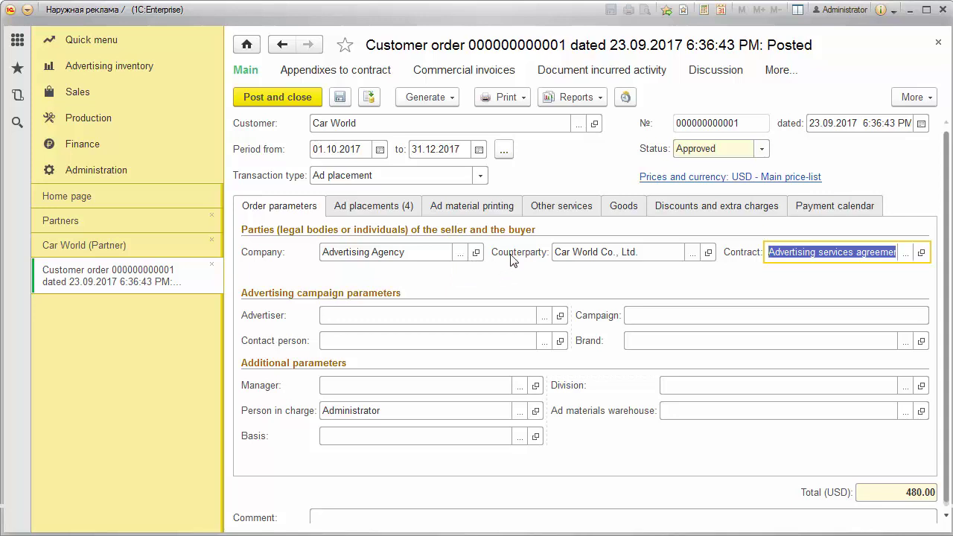
click(806, 211)
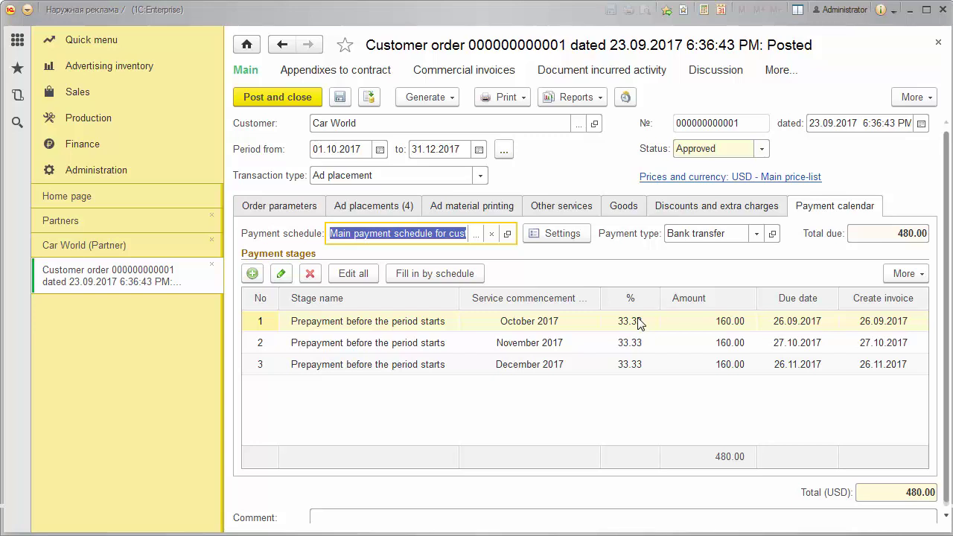
Step: Create and save an appendix to the contract from the order's October 2017 prepayment stage
click(341, 72)
click(260, 116)
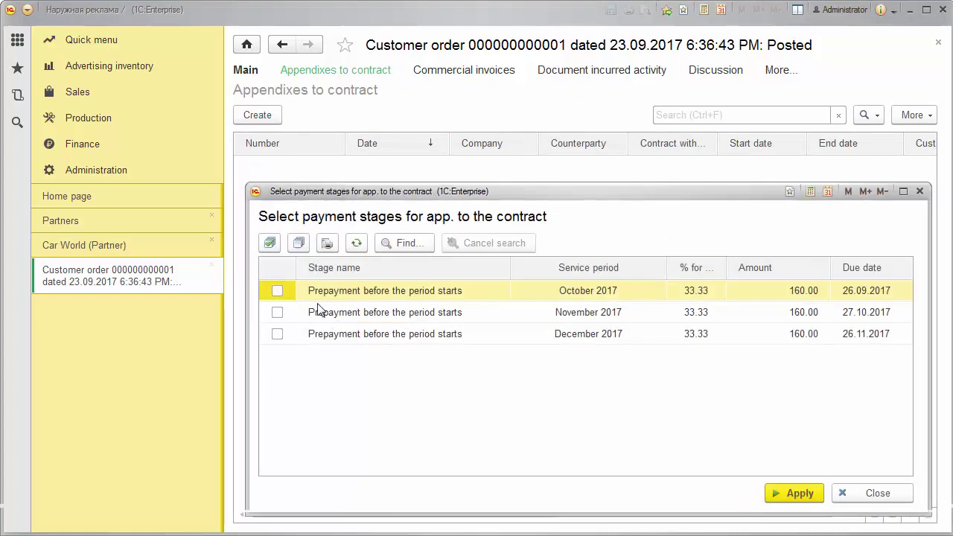
click(276, 291)
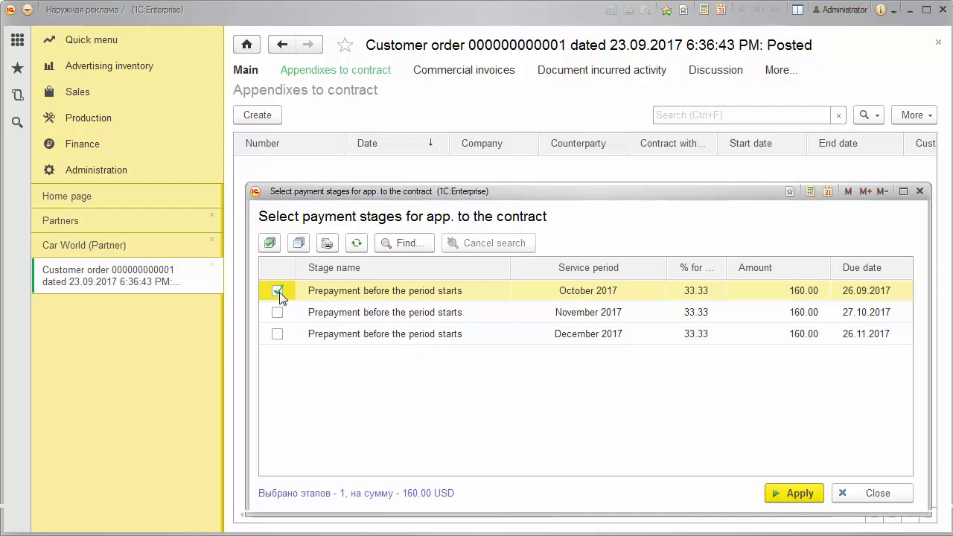
click(799, 493)
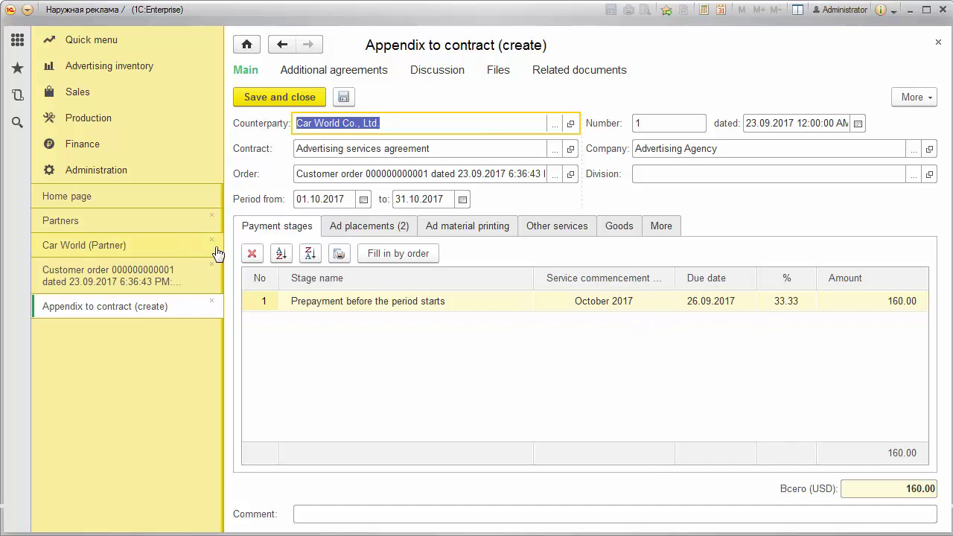
click(258, 96)
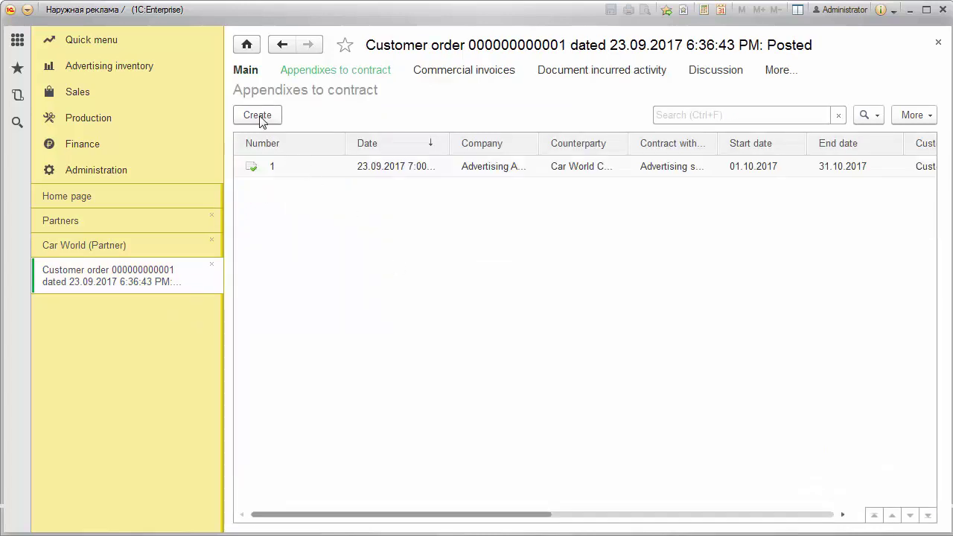
Step: Create and save a second appendix to the contract covering the November 2017 prepayment stage
click(260, 118)
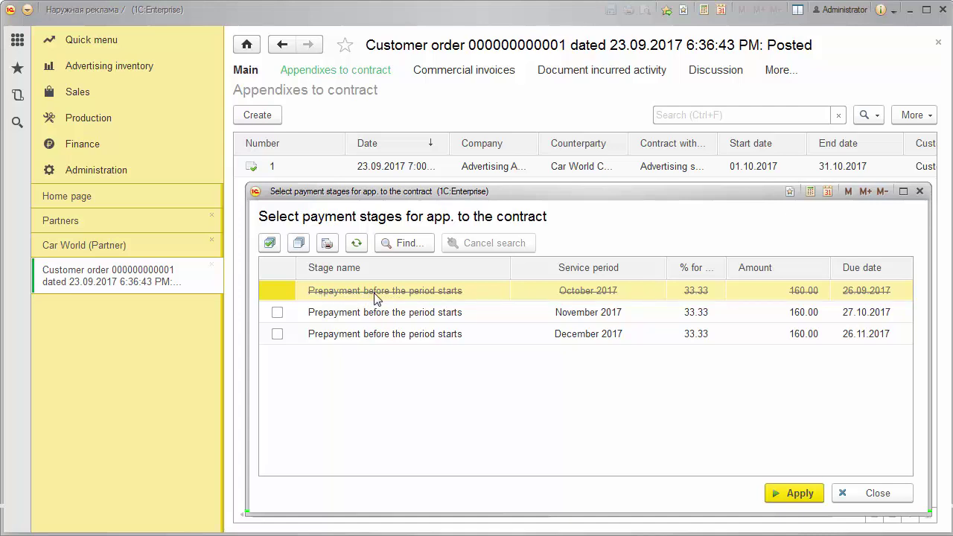
click(277, 312)
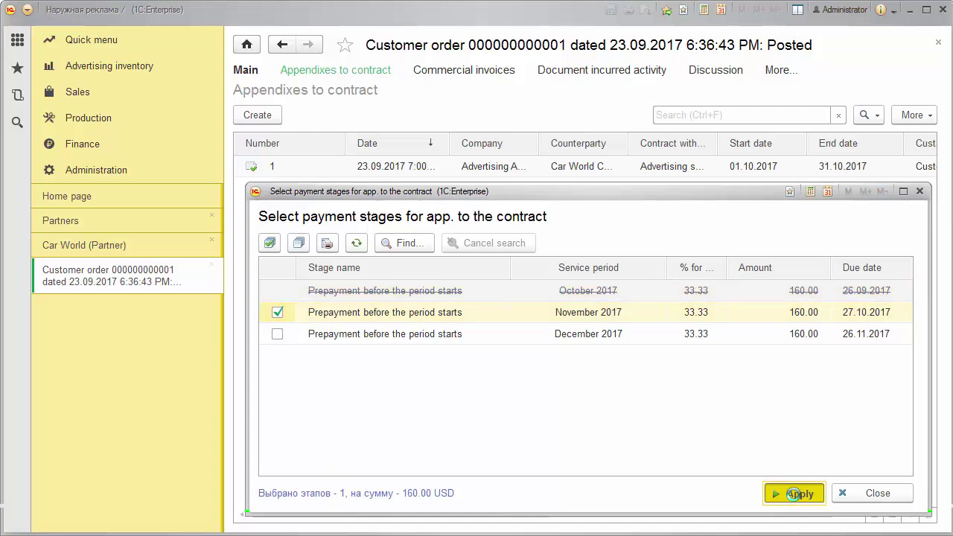
click(793, 493)
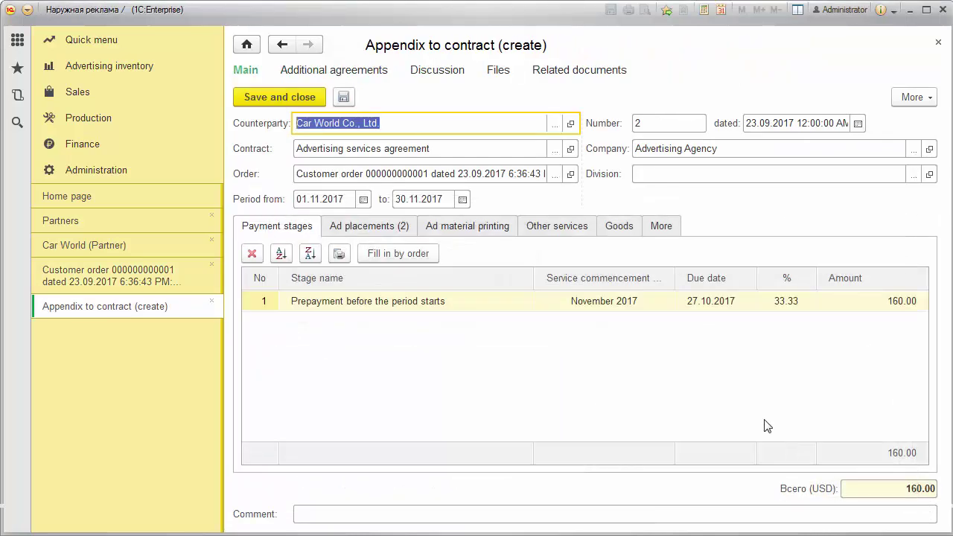
click(297, 99)
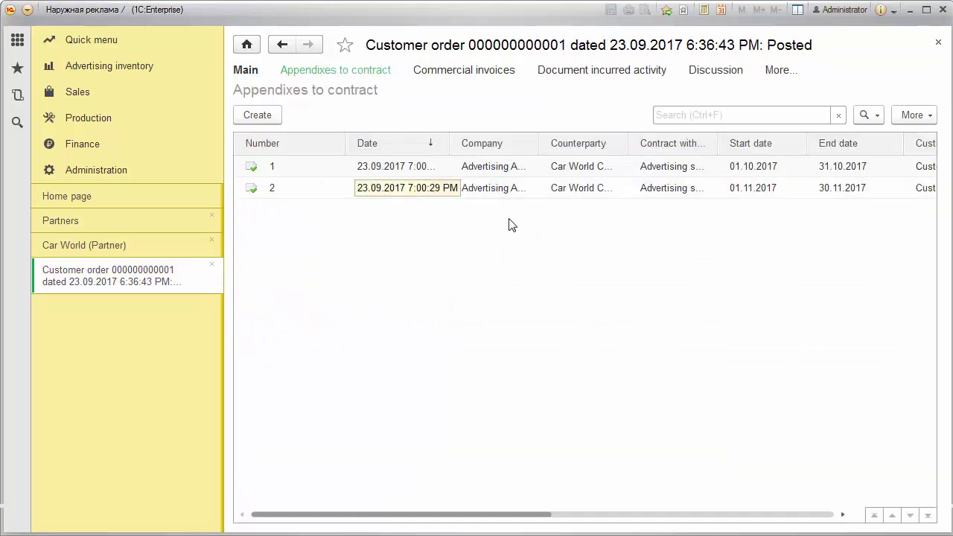
Step: Create and save a third appendix to the contract covering the December 2017 prepayment stage
click(256, 117)
click(277, 333)
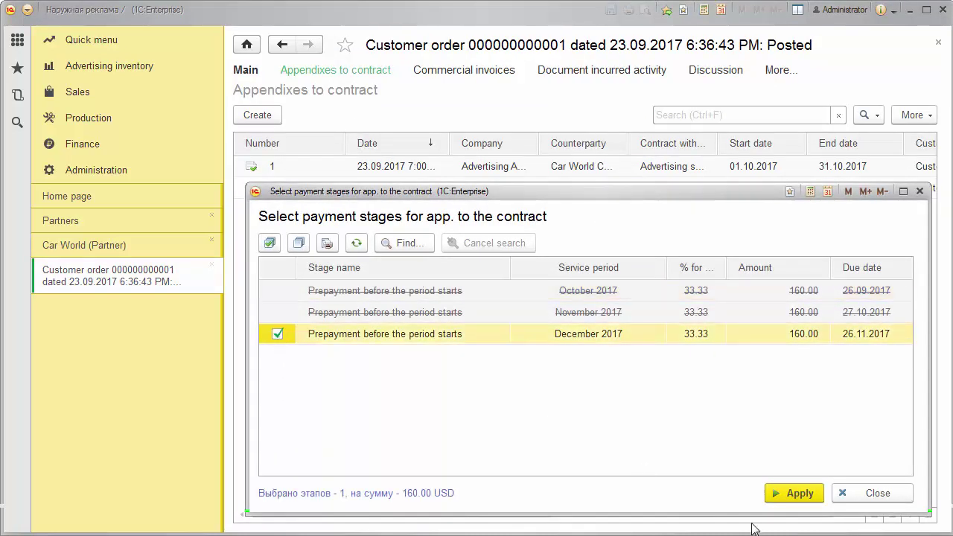
click(780, 495)
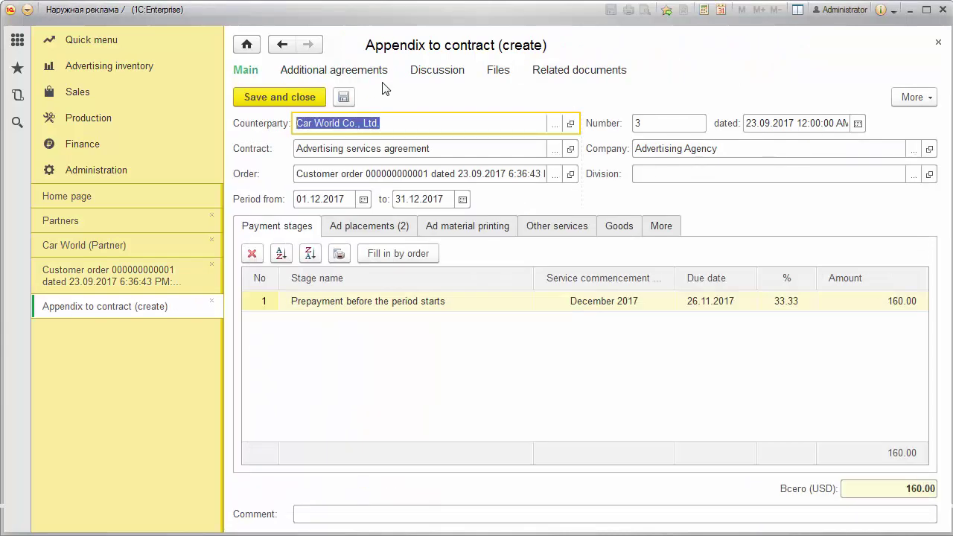
click(283, 96)
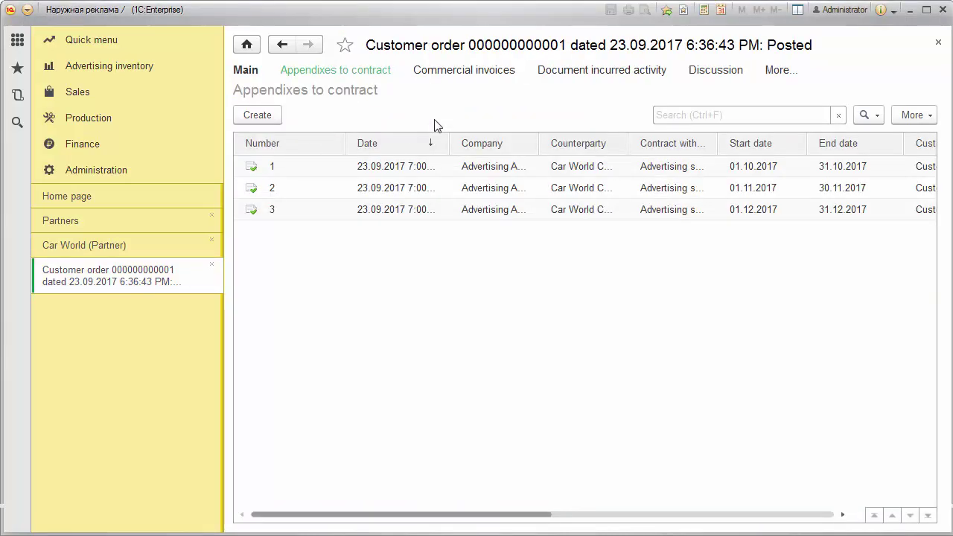
Step: Create a commercial invoice for the order's October 2017 prepayment stage and post it
click(471, 75)
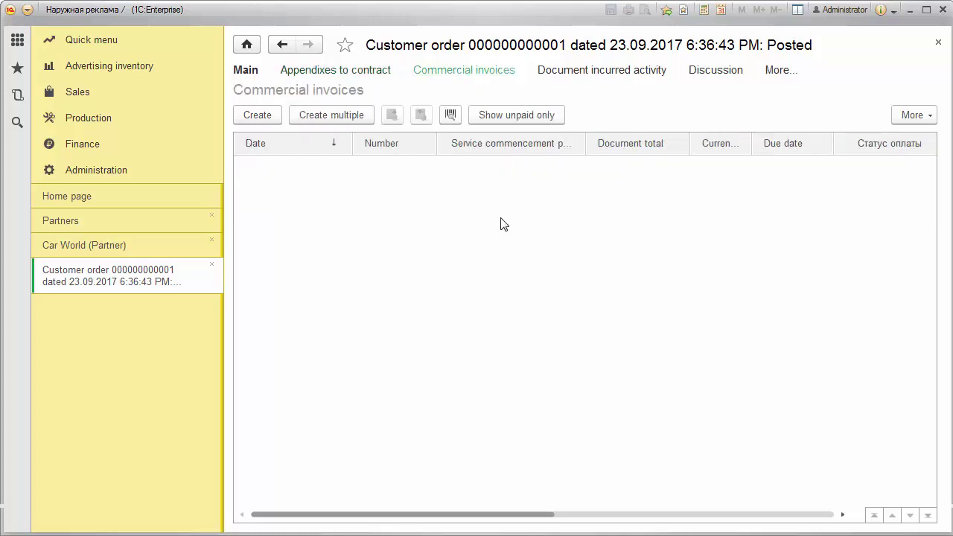
click(260, 117)
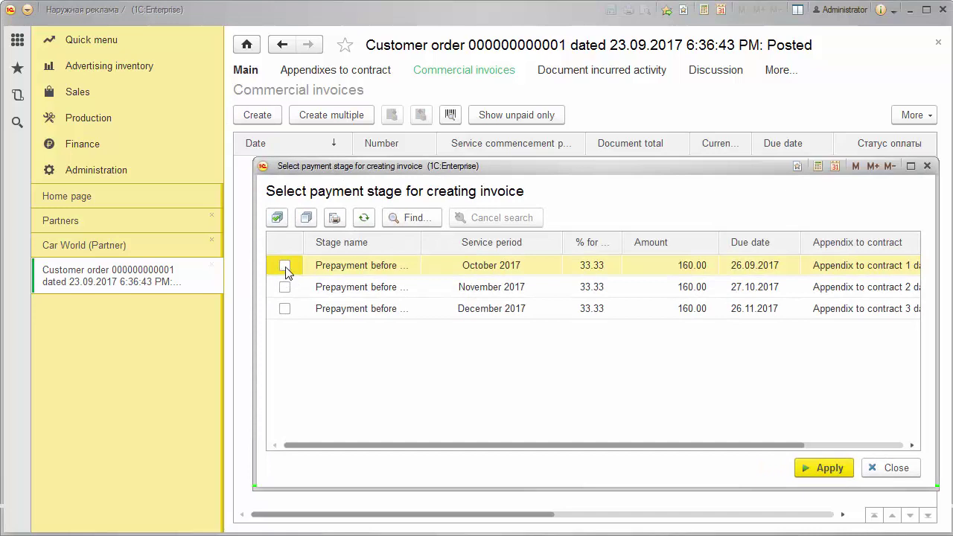
click(285, 267)
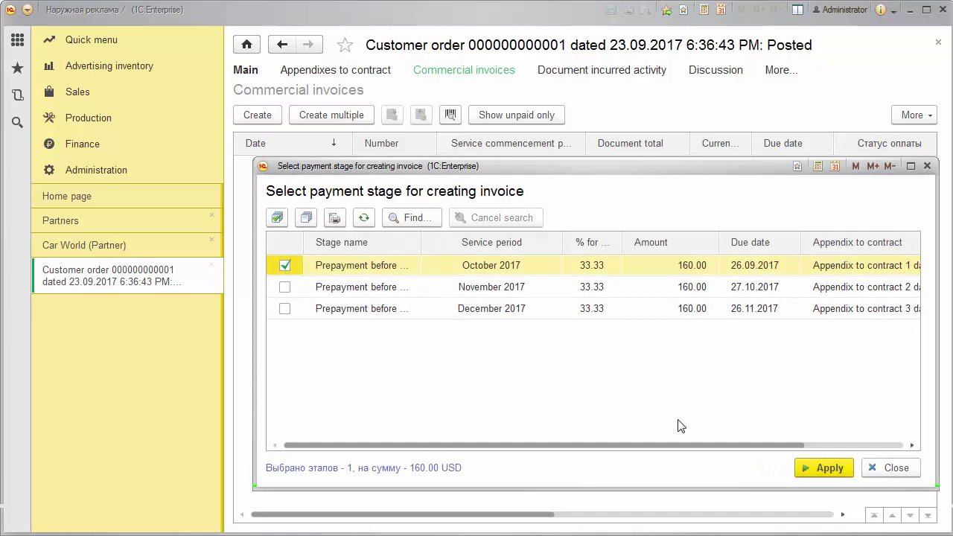
click(825, 469)
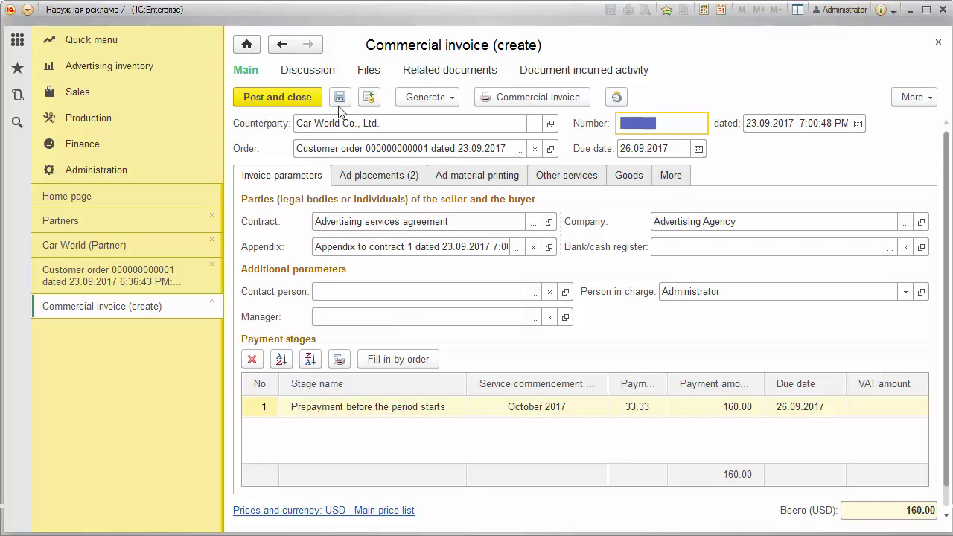
click(268, 99)
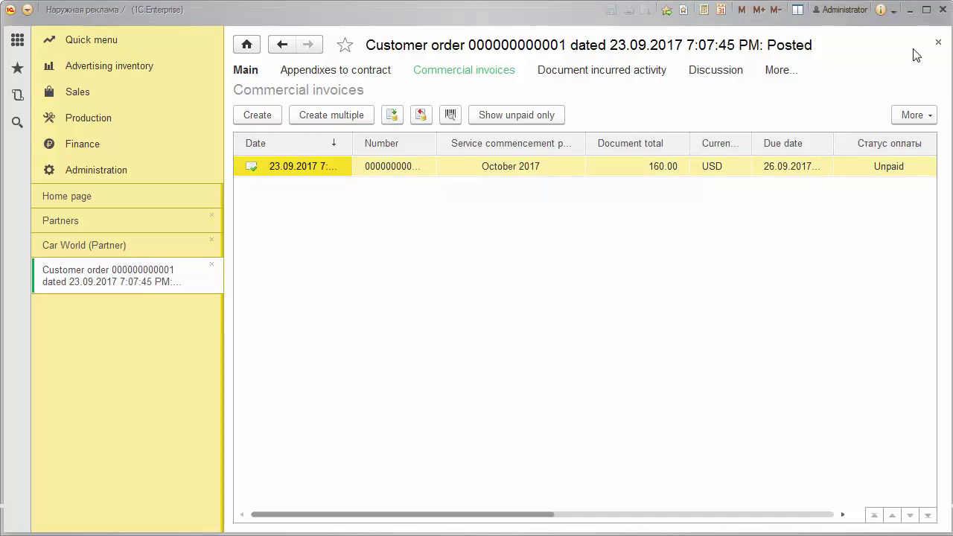
Step: Close the customer order, the Car World partner card and the partners list
click(939, 43)
click(212, 240)
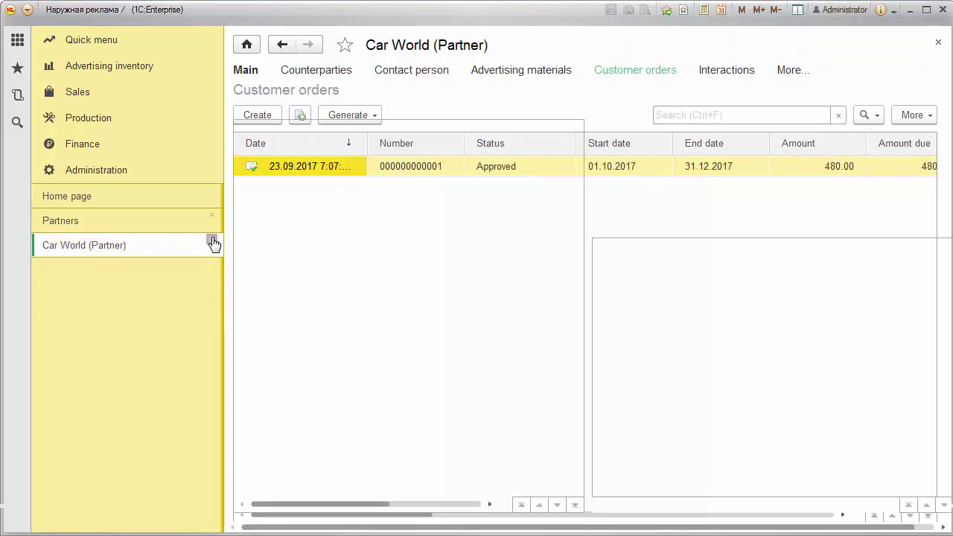
click(211, 216)
Step: Generate the Advertising inventory report, examine the occupancy of both Baker Street sides from September to December 2017, and close it
click(88, 66)
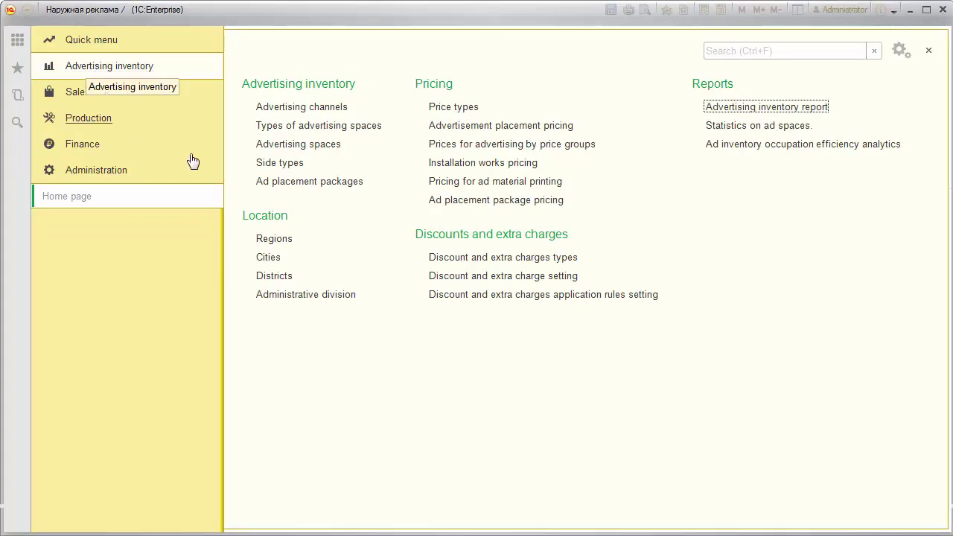
click(799, 109)
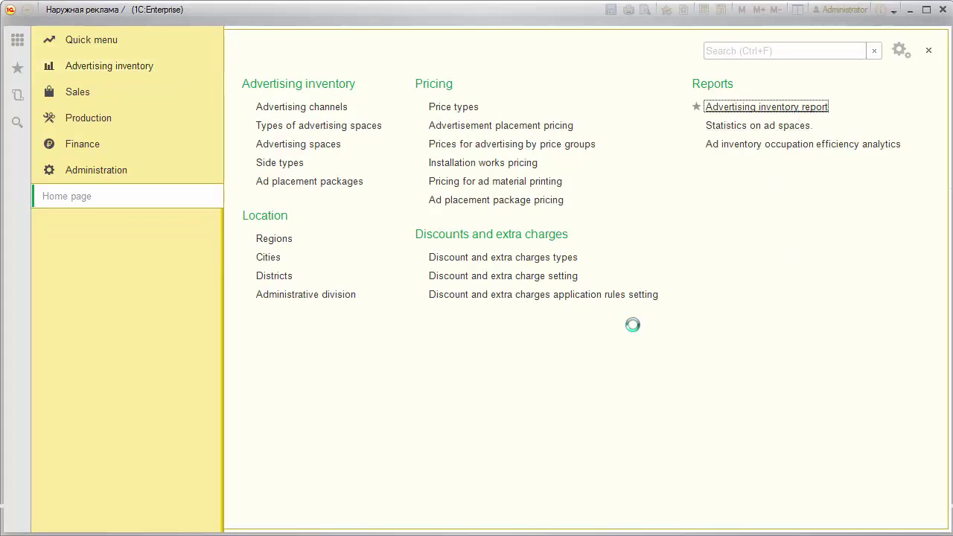
click(271, 111)
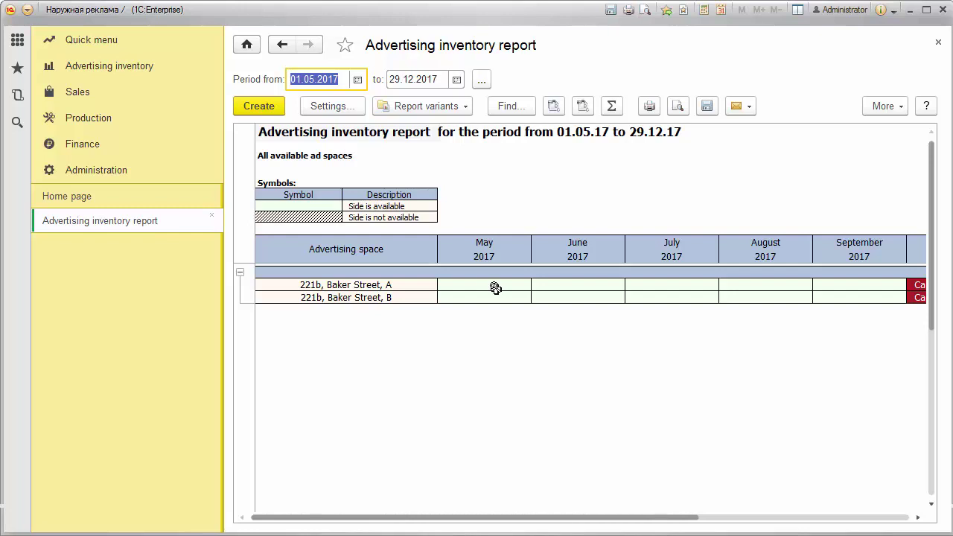
click(846, 292)
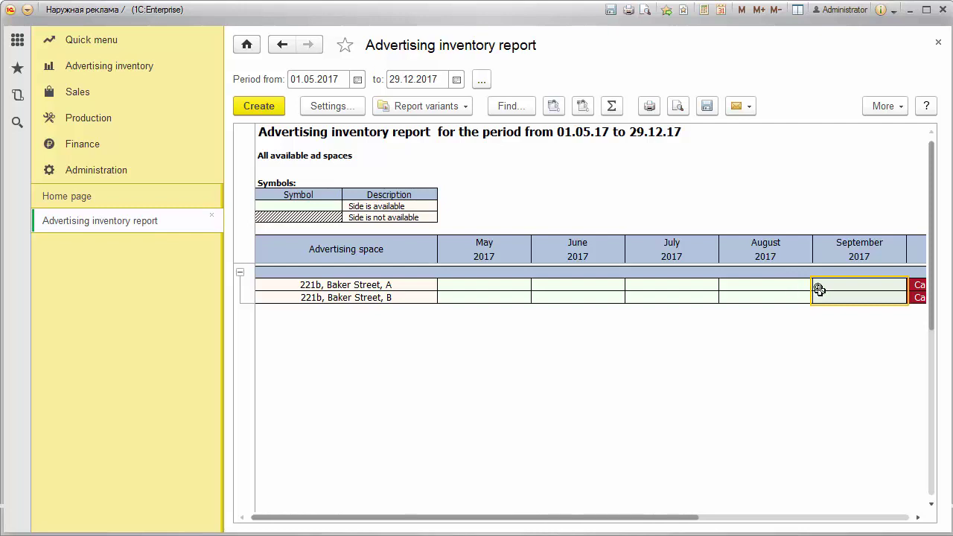
drag(694, 518, 904, 521)
click(639, 288)
drag(639, 292, 636, 304)
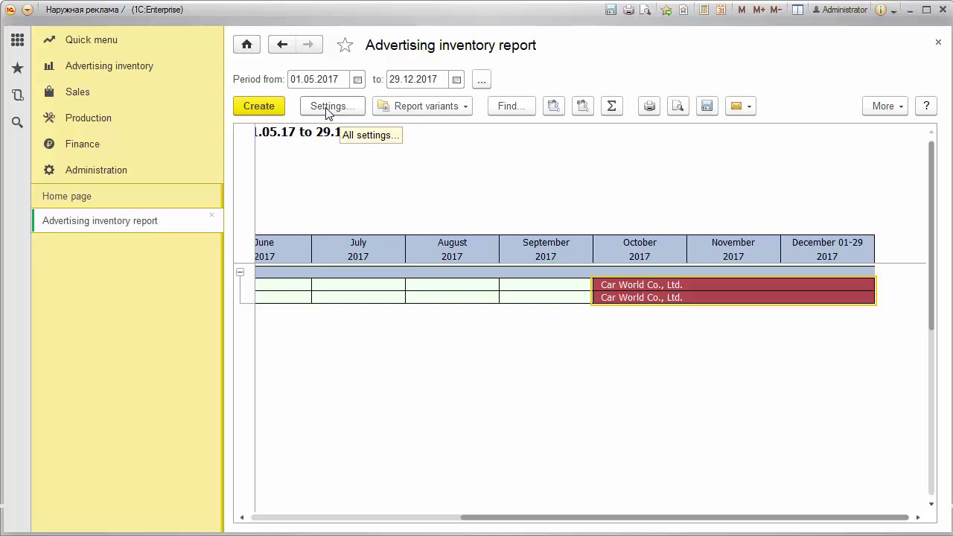
click(939, 41)
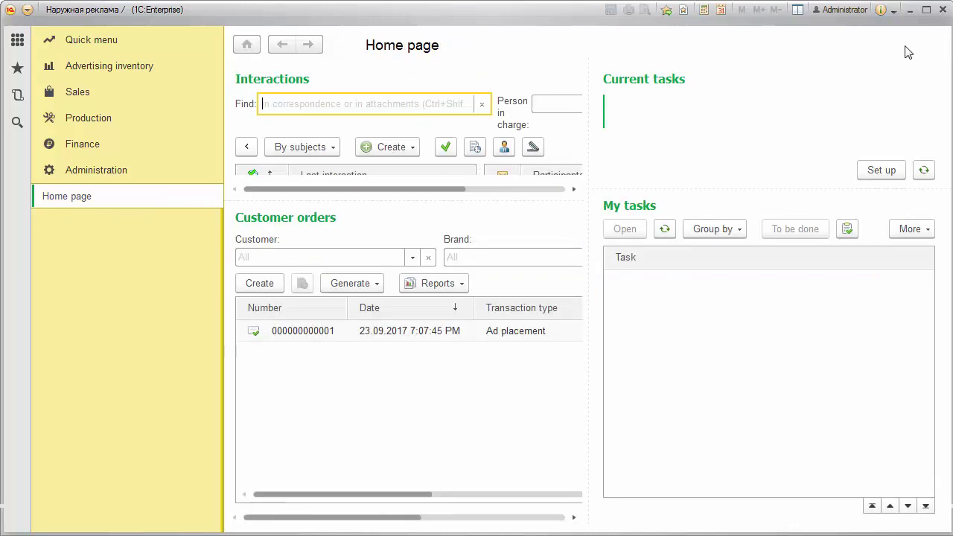
Step: Generate the Ad placements by customers report for 01.01.2017 to 31.12.2017 and examine the Car World and customer order rows
click(77, 95)
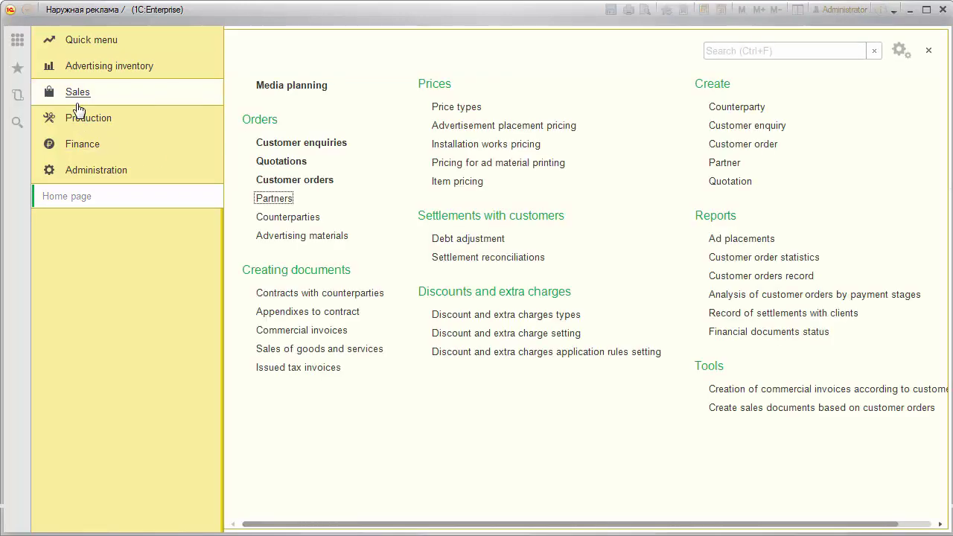
click(745, 240)
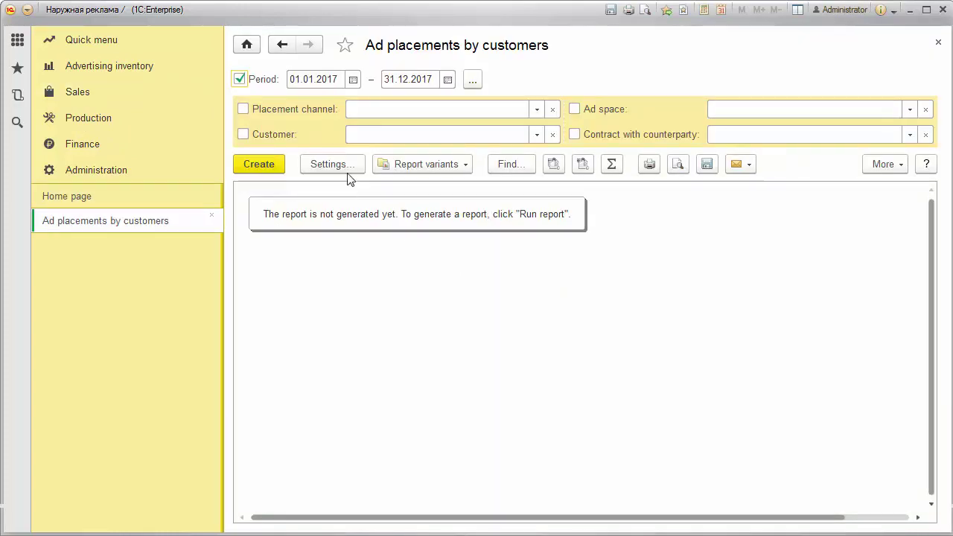
click(250, 166)
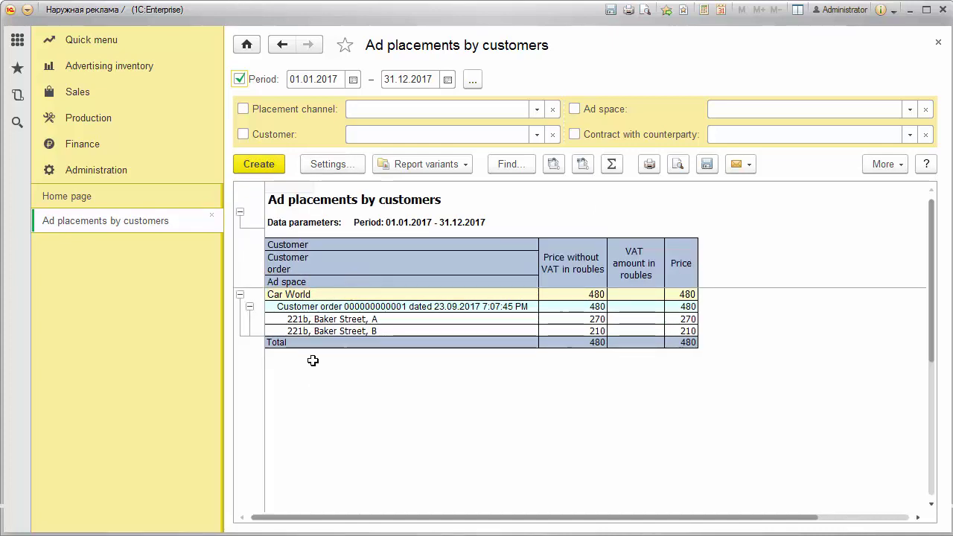
click(324, 294)
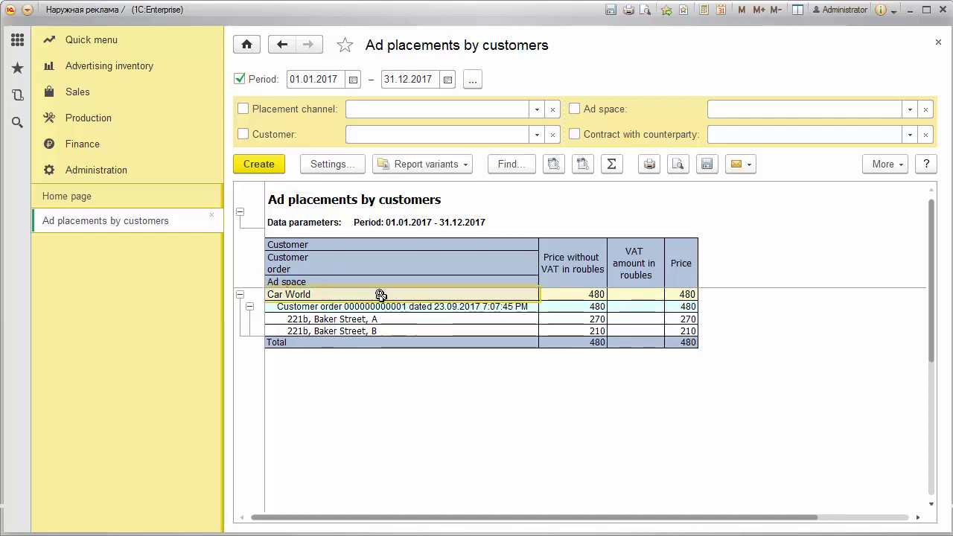
click(410, 307)
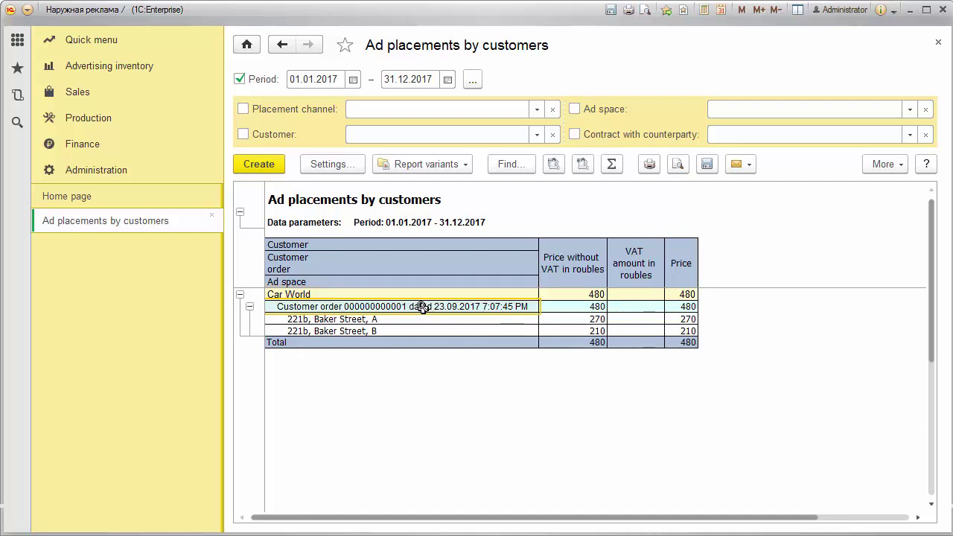
double_click(422, 307)
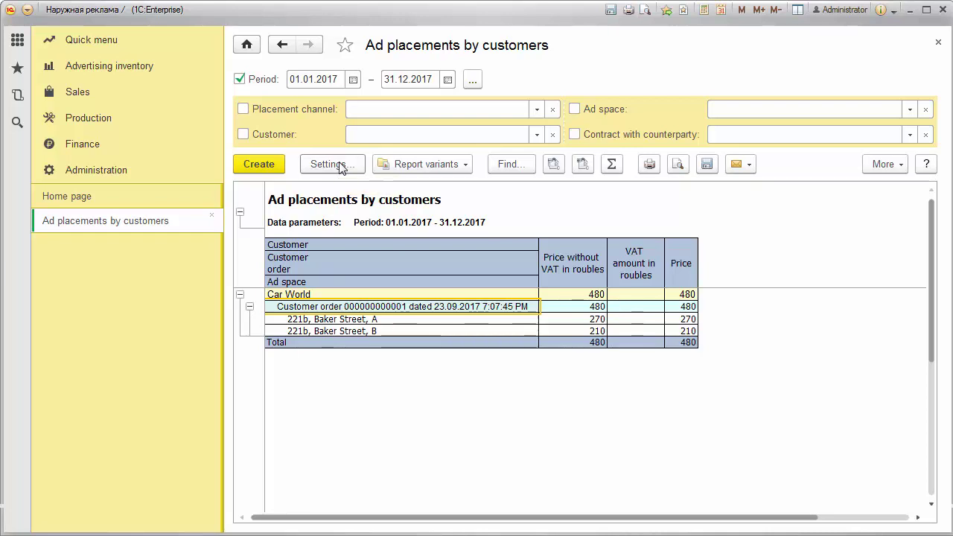
Step: Add the Manager field to the Ad space grouping in the report structure and regenerate the Ad placements by customers report
click(340, 167)
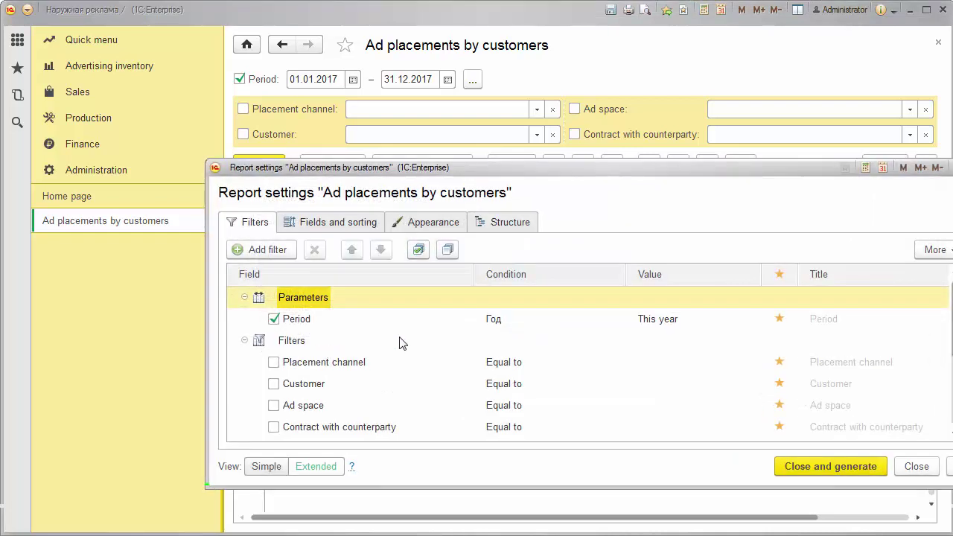
click(494, 227)
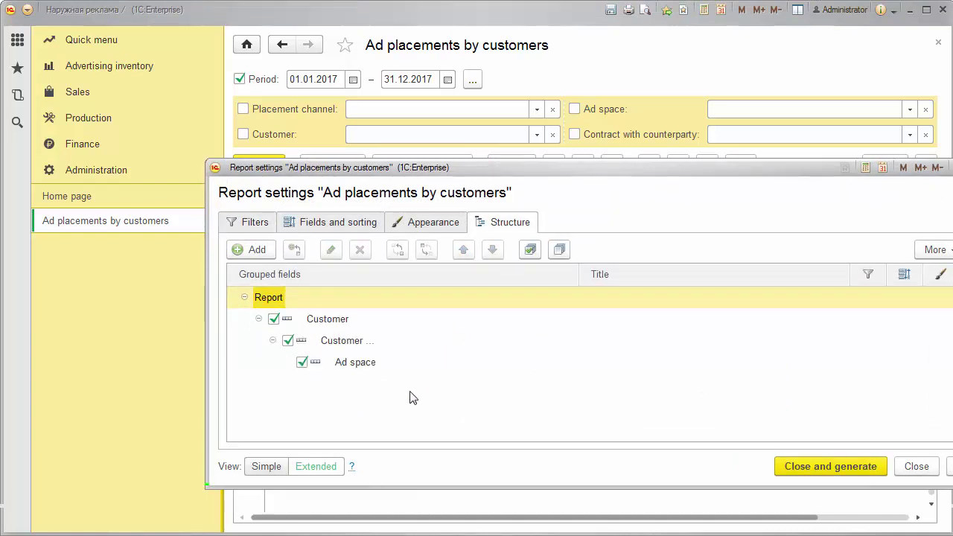
double_click(359, 364)
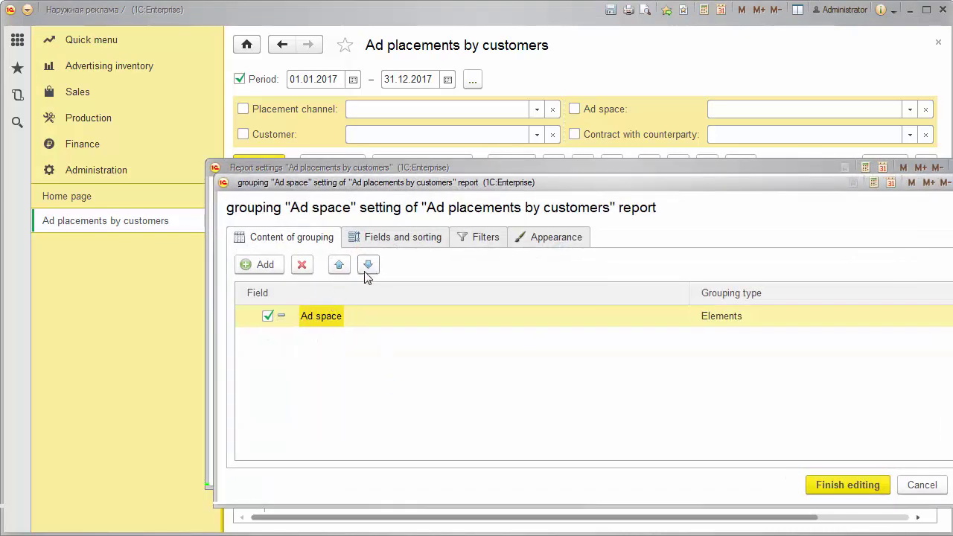
click(266, 268)
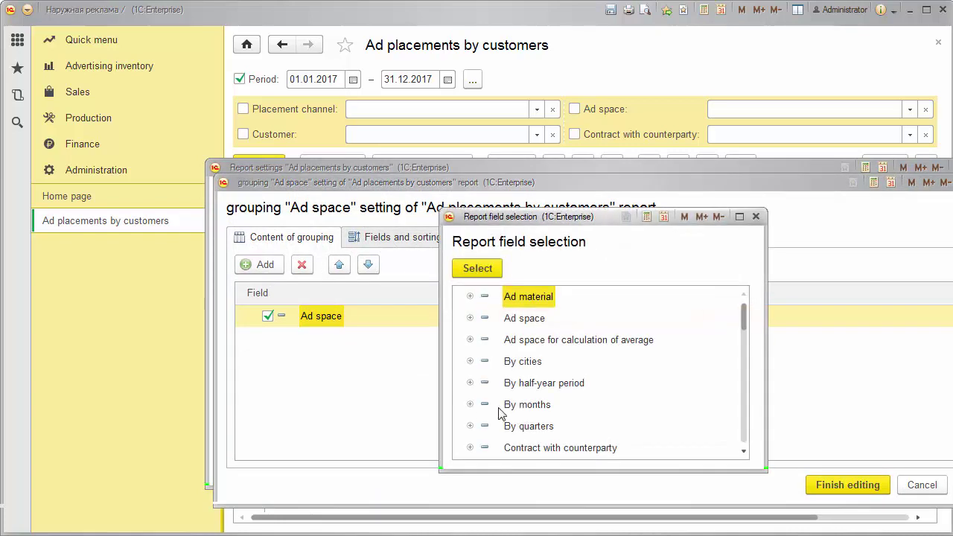
scroll(554, 415, down, 4)
scroll(553, 413, up, 2)
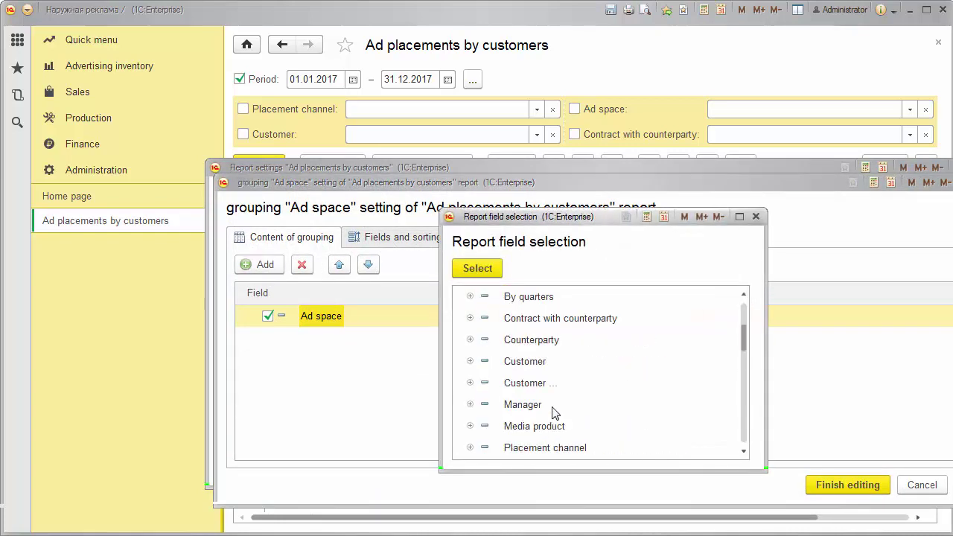
double_click(522, 405)
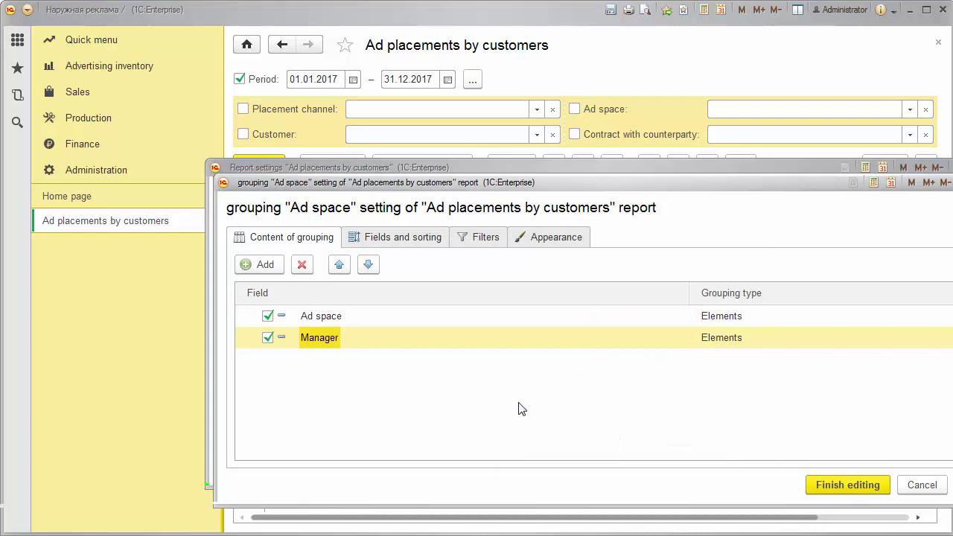
click(854, 486)
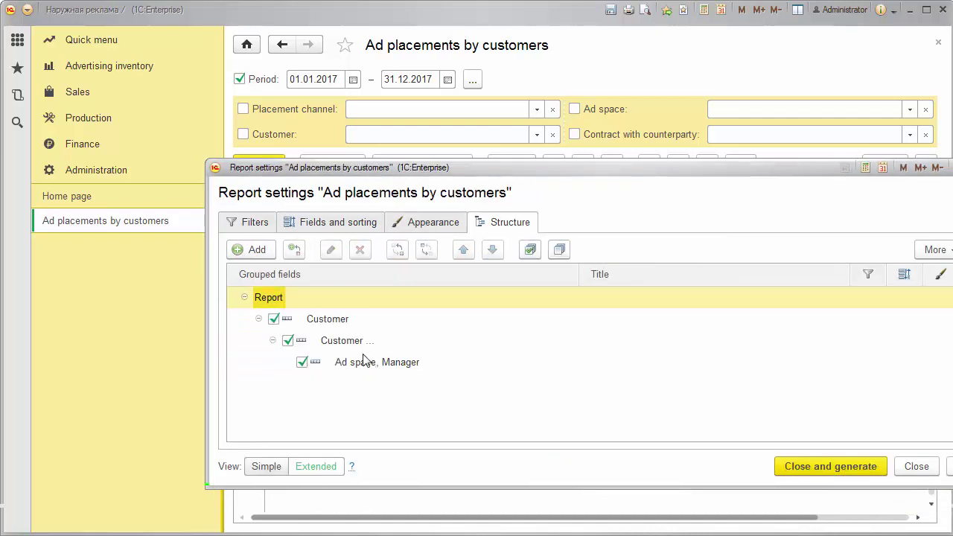
click(329, 321)
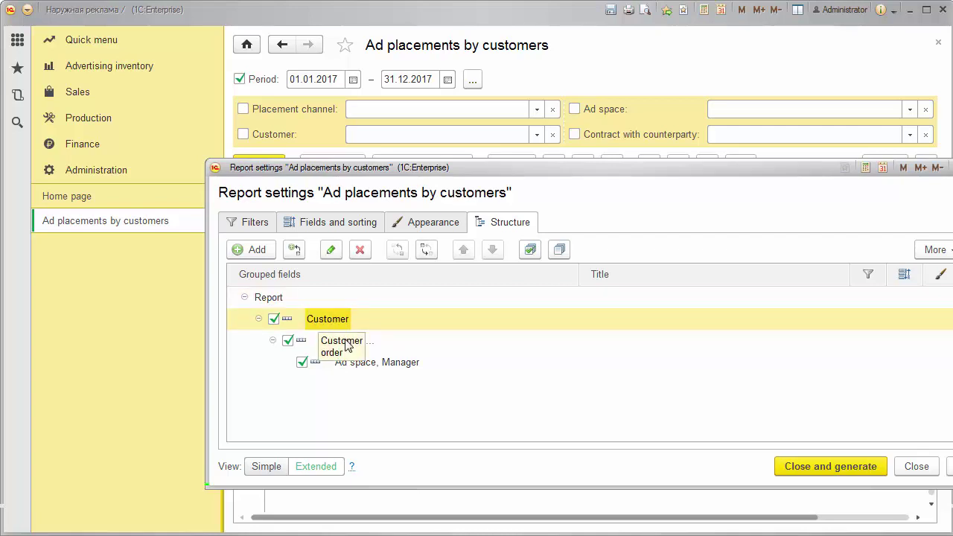
click(346, 343)
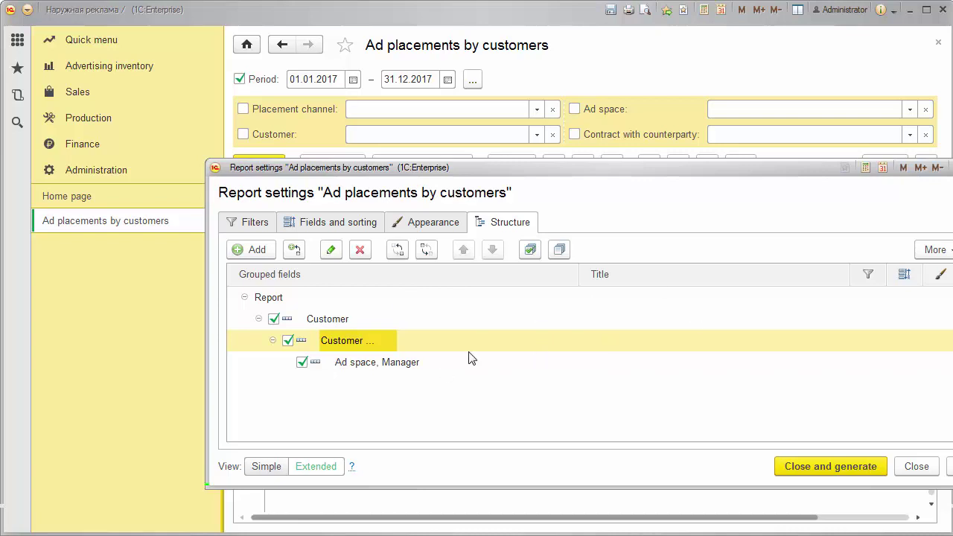
click(830, 466)
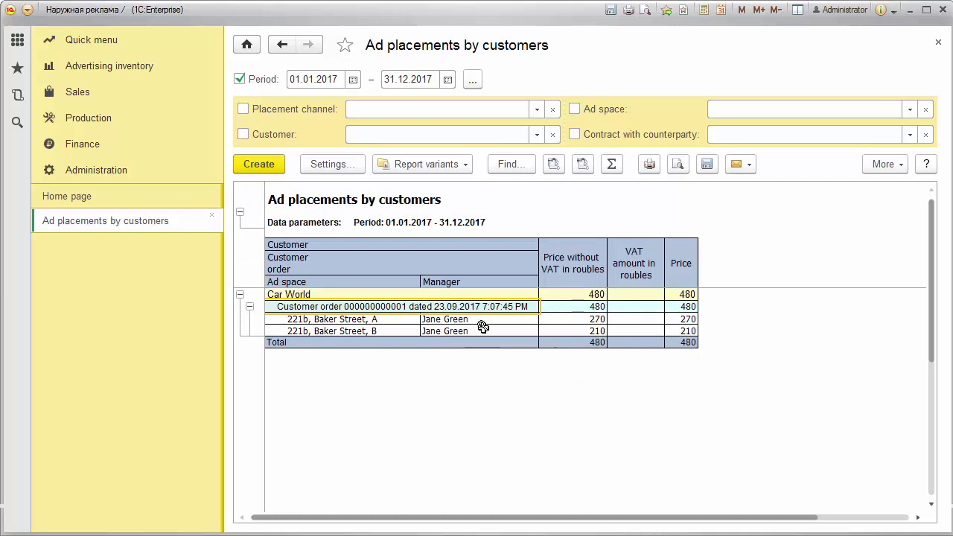
Step: Examine the manager and ad space cells of both Baker Street sides and close the report without saving its modified option
click(478, 329)
click(476, 319)
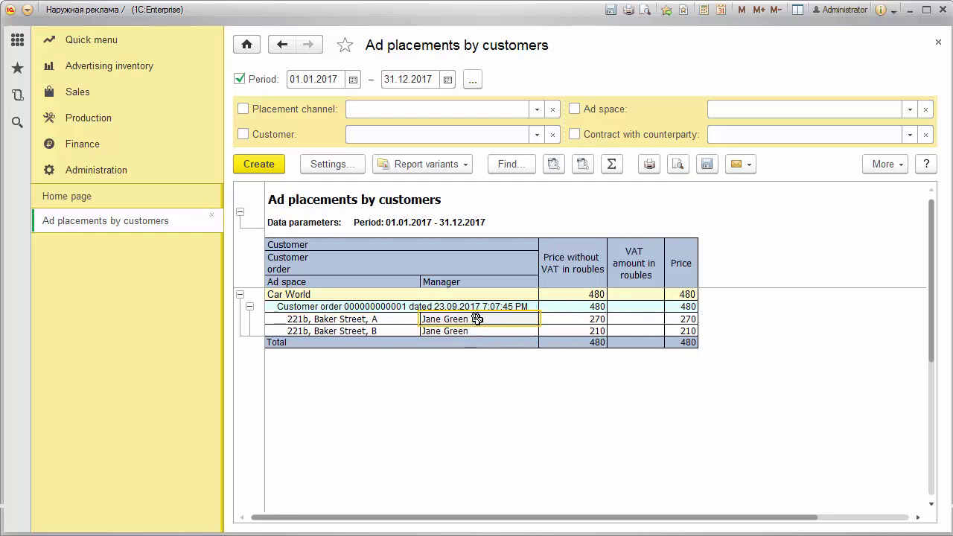
click(374, 318)
click(371, 331)
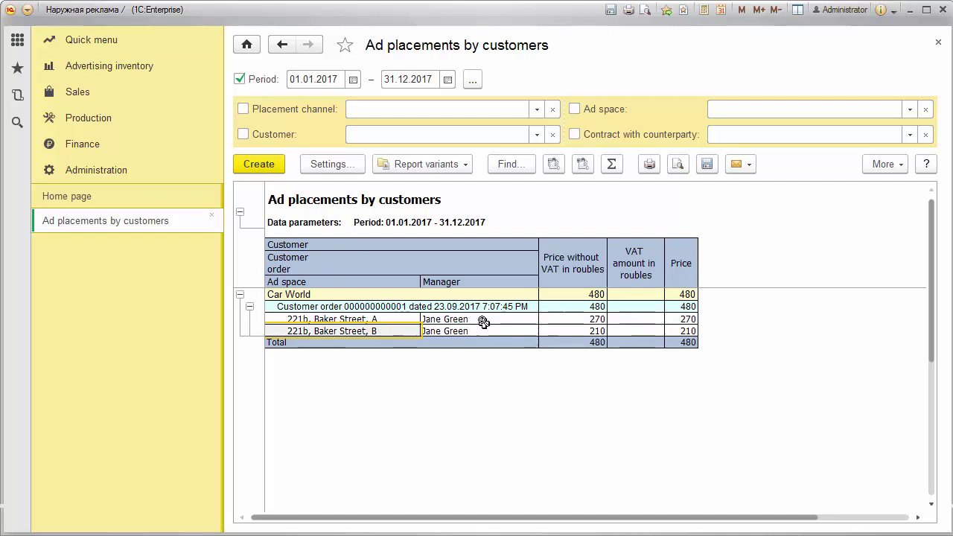
click(939, 42)
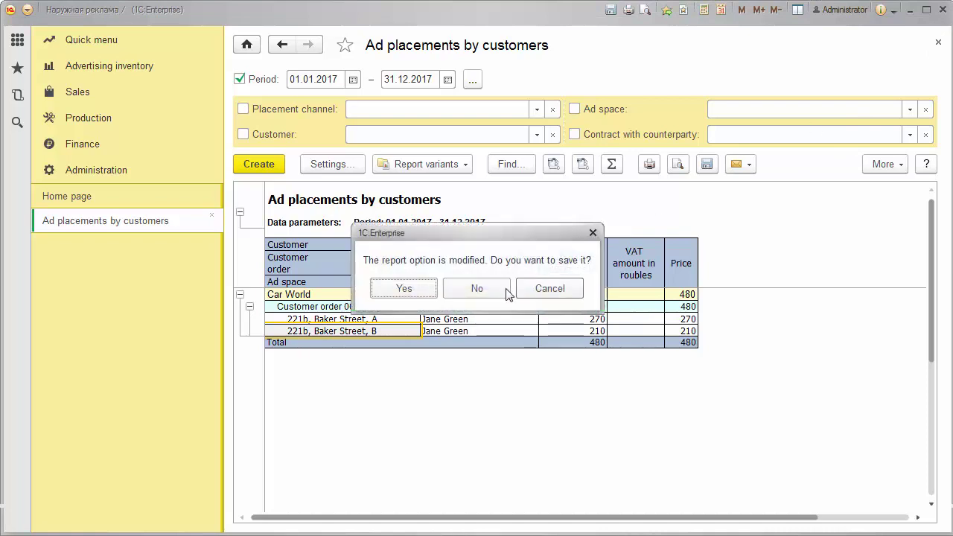
click(478, 289)
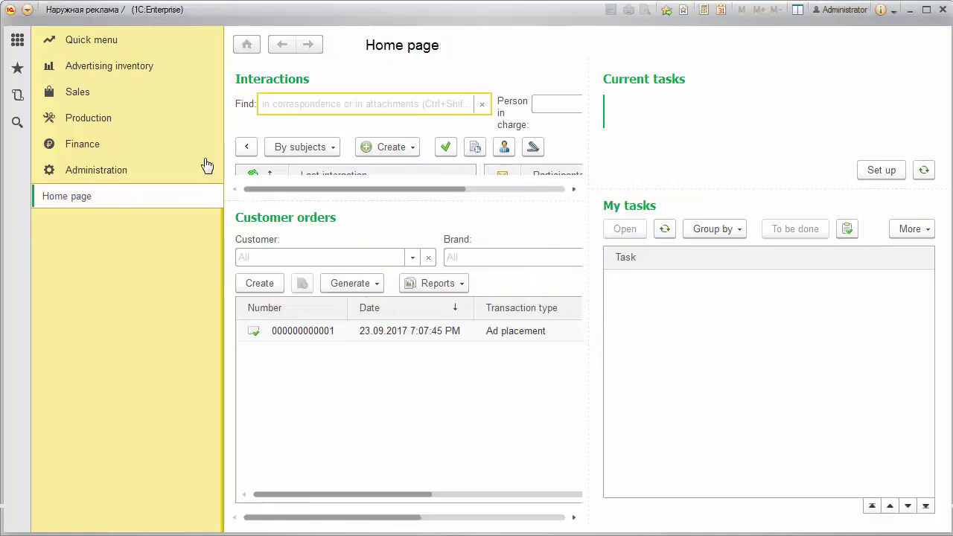
Step: Generate the Analysis of customer orders by payment stages report for the period 01.09.2017 to 29.12.2017
click(94, 70)
click(79, 92)
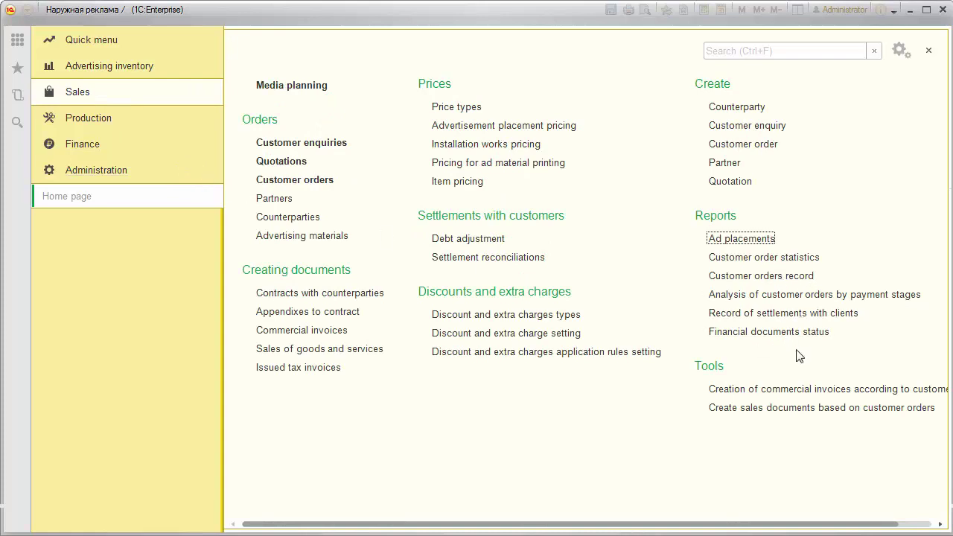
click(757, 296)
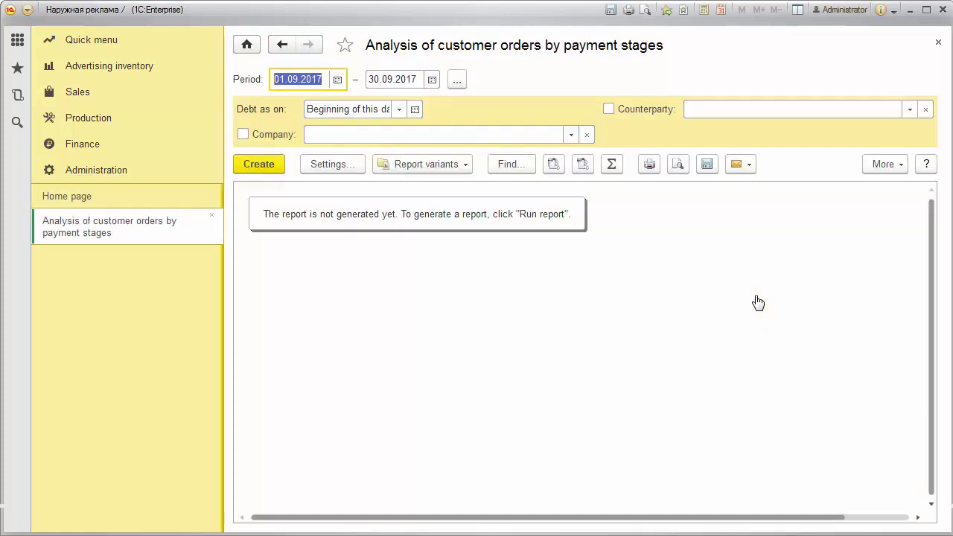
click(259, 164)
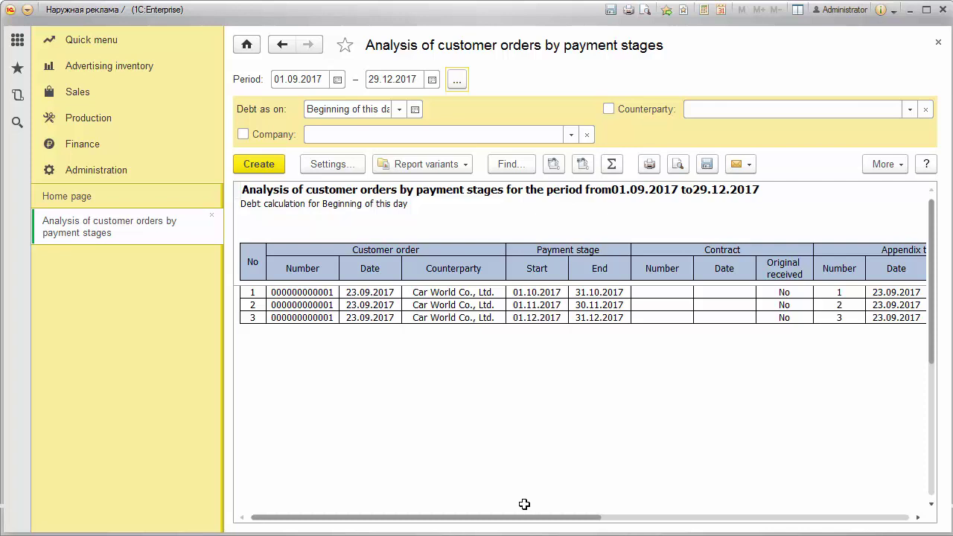
Step: Examine the payment stage dates, customer order details and contract columns for the three stages in the report
click(536, 292)
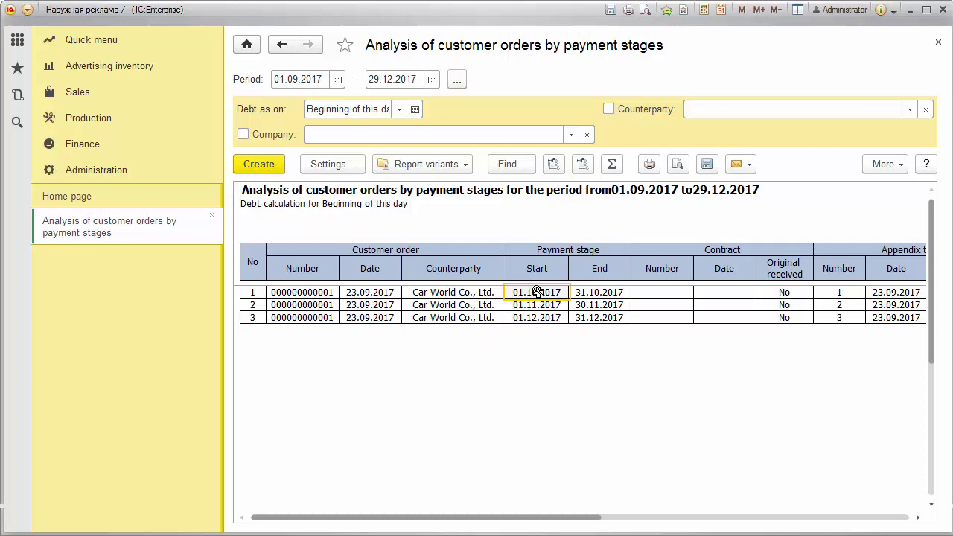
drag(537, 291, 585, 316)
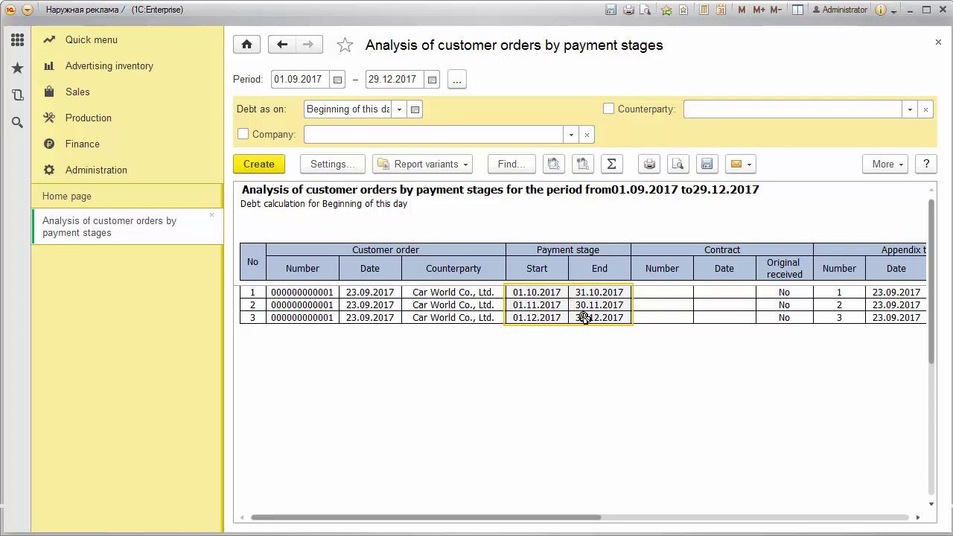
click(411, 248)
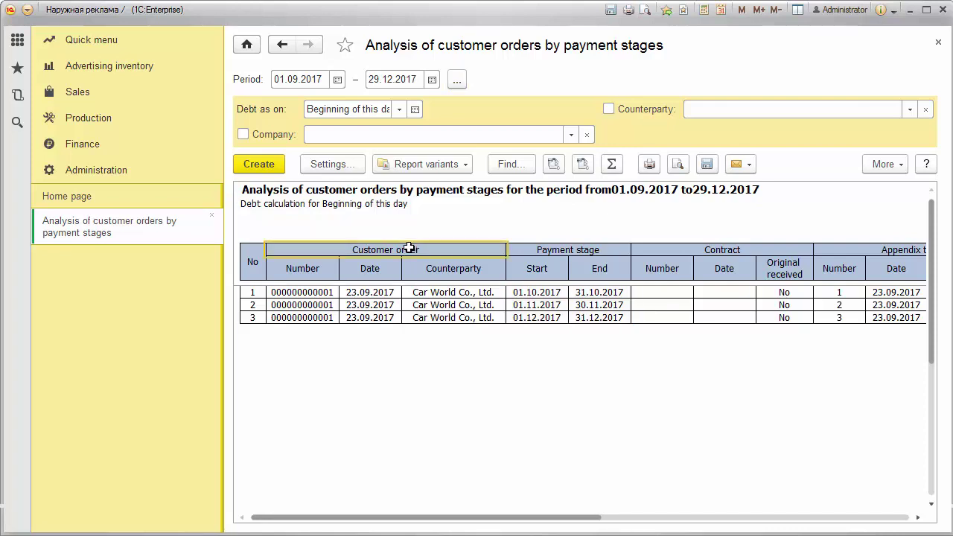
click(329, 290)
click(447, 296)
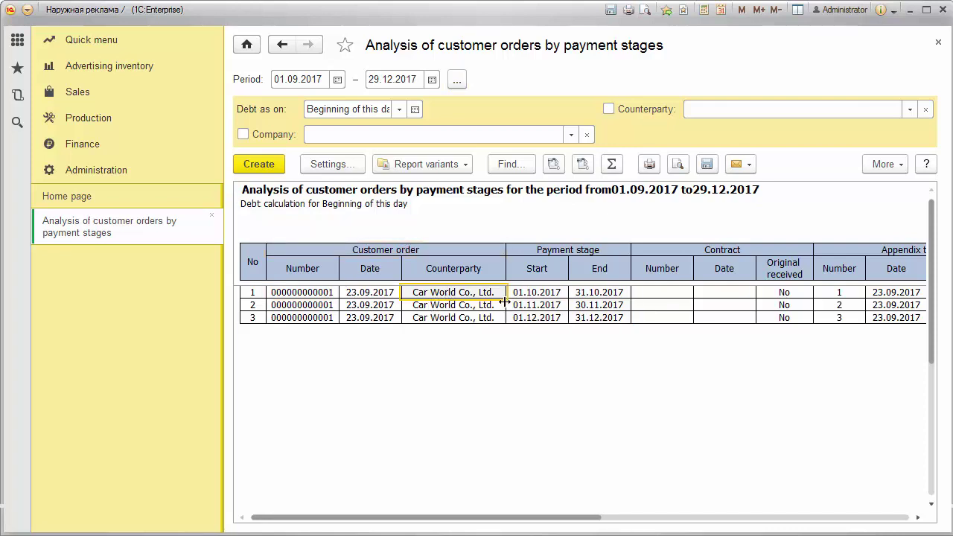
click(722, 248)
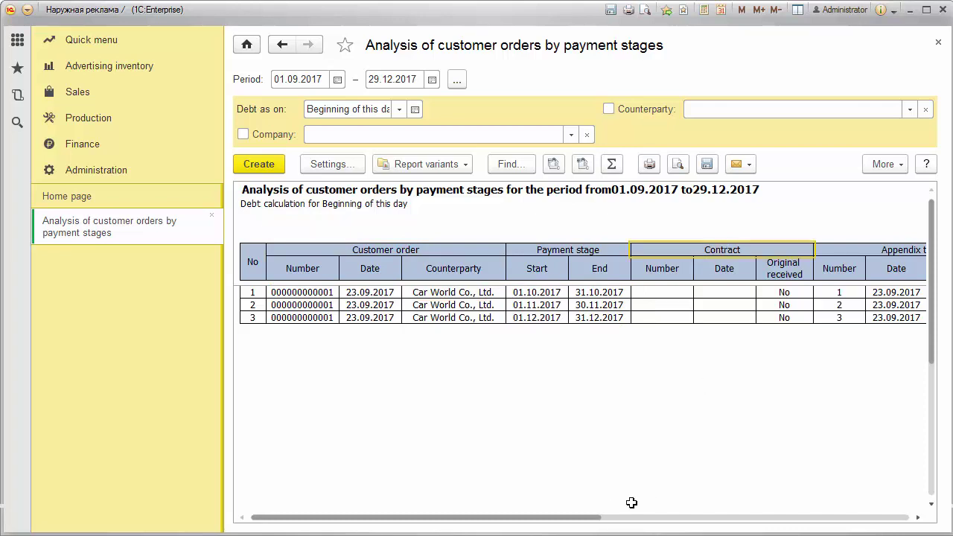
Step: Examine the report's contract appendix, commercial invoice and payment columns for each payment stage
drag(596, 519, 791, 533)
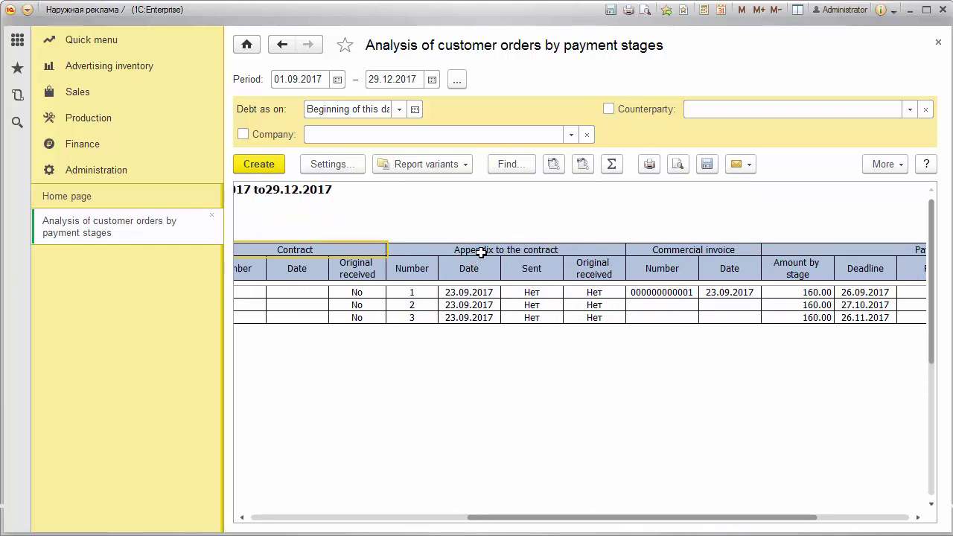
click(484, 251)
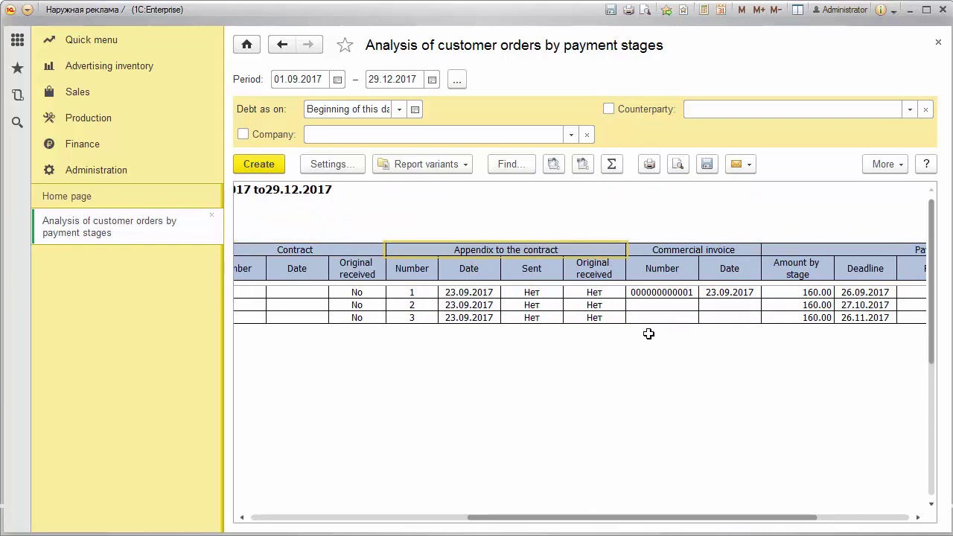
click(674, 292)
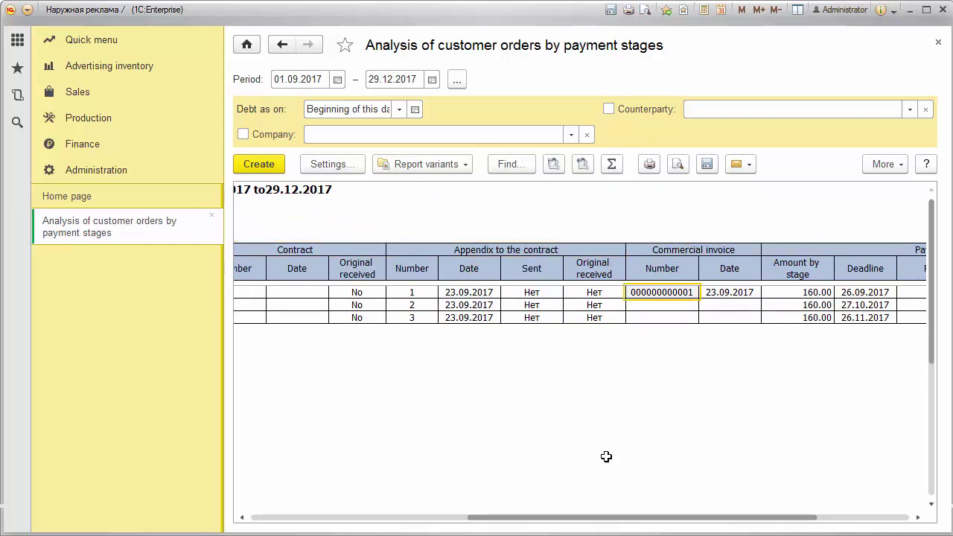
click(683, 305)
click(721, 306)
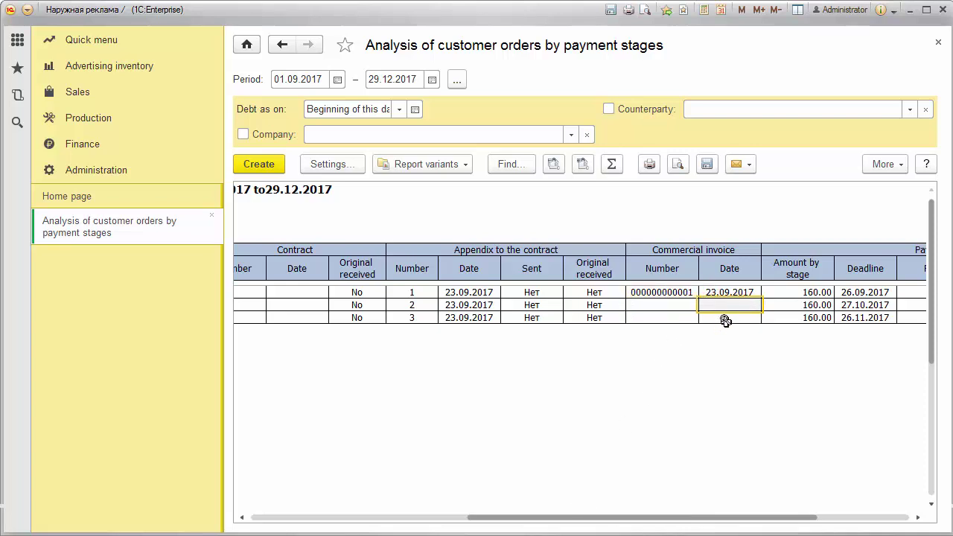
drag(699, 519, 807, 520)
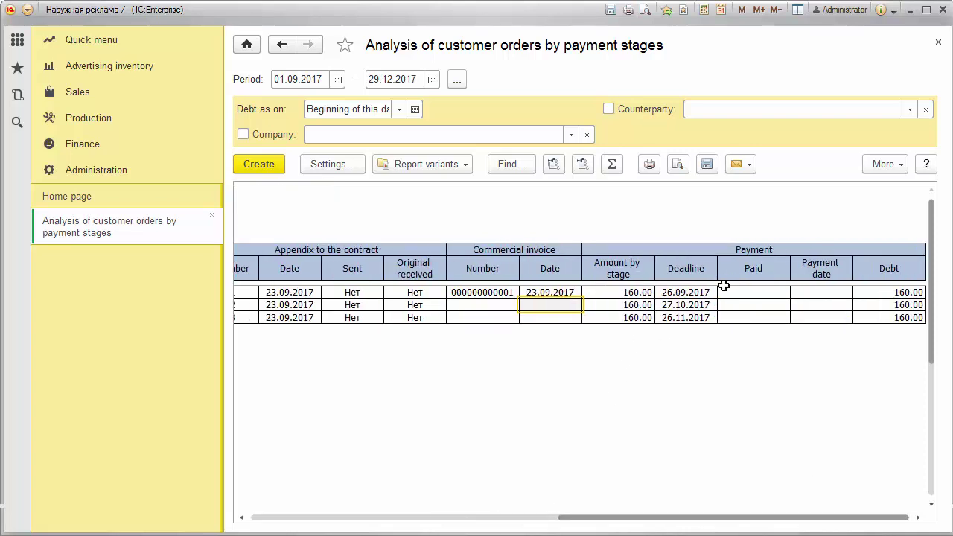
click(750, 247)
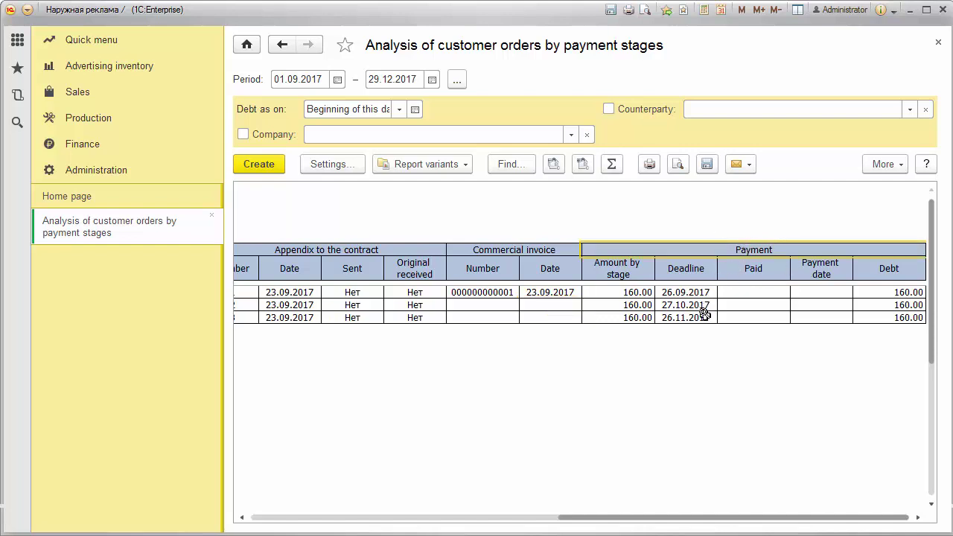